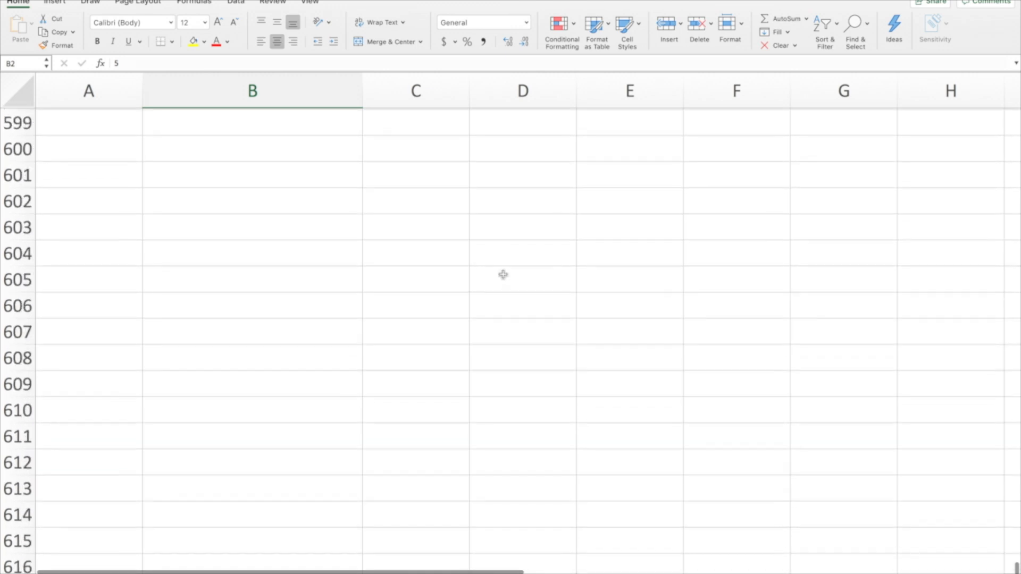
Examine the Educational Attainment codes in column B, from the last data row back up to the header
{"action": "scroll", "coordinate": [503, 275], "scroll_direction": "up", "scroll_amount": 10}
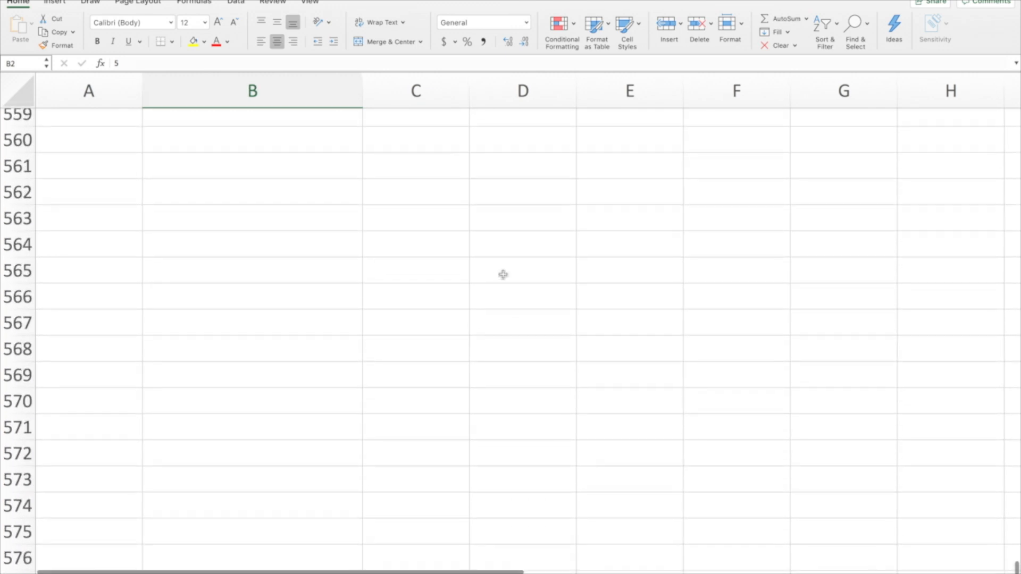
{"action": "scroll", "coordinate": [503, 275], "scroll_direction": "up", "scroll_amount": 12}
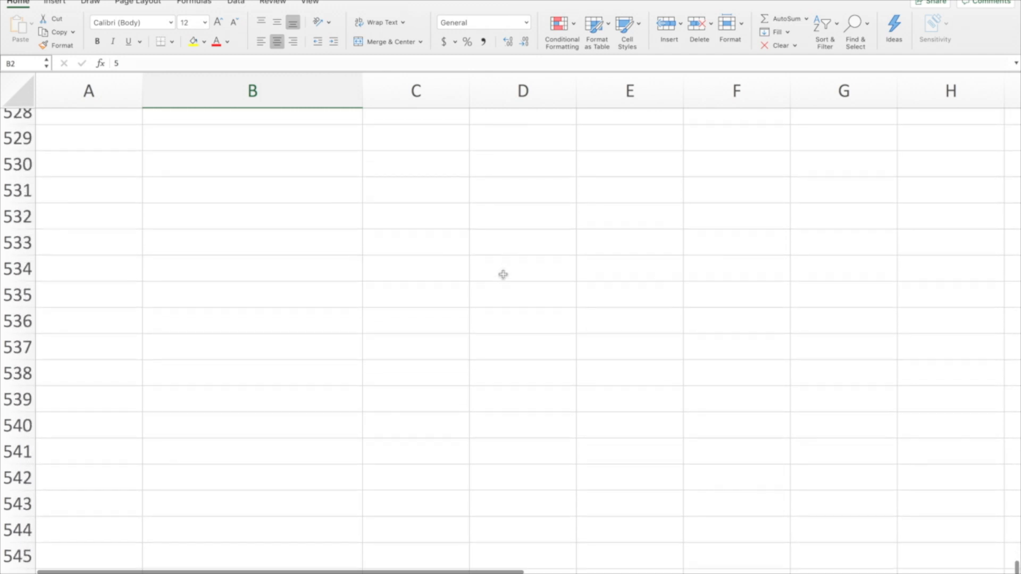
{"action": "scroll", "coordinate": [503, 274], "scroll_direction": "up", "scroll_amount": 2}
{"action": "scroll", "coordinate": [504, 274], "scroll_direction": "down", "scroll_amount": 2}
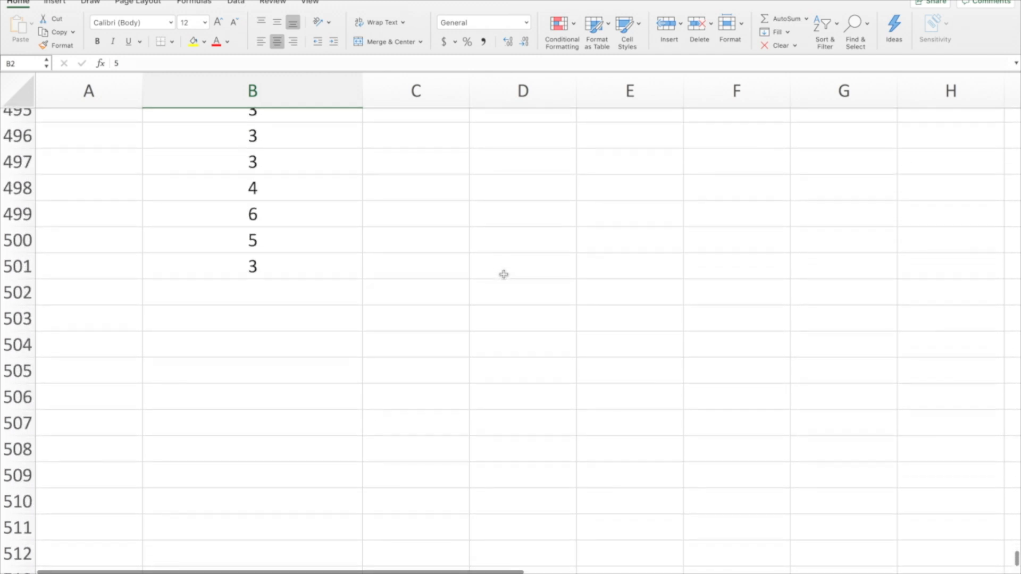
{"action": "left_click", "coordinate": [265, 257]}
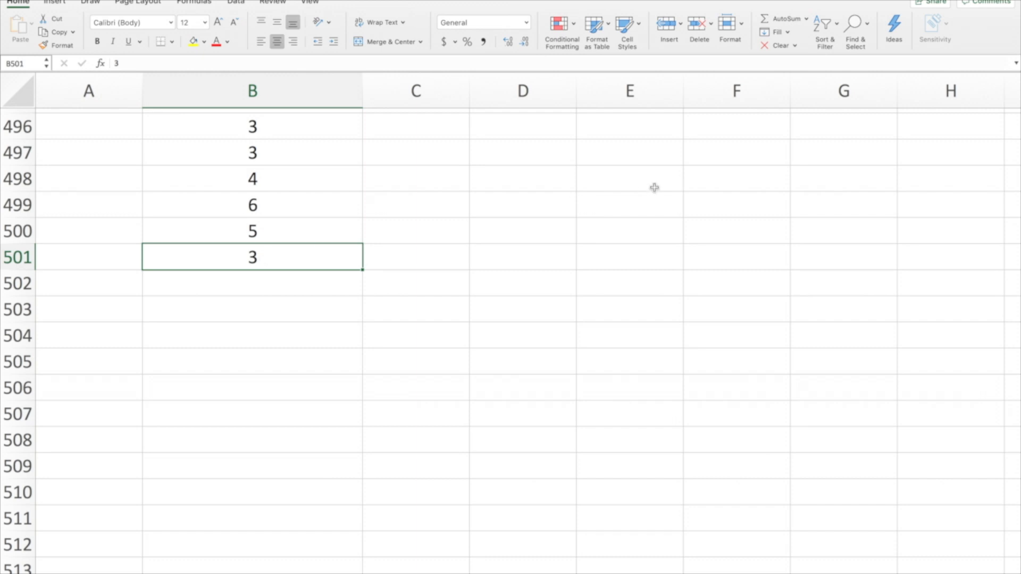
{"action": "scroll", "coordinate": [654, 187], "scroll_direction": "up", "scroll_amount": 12}
{"action": "scroll", "coordinate": [654, 187], "scroll_direction": "down", "scroll_amount": 2}
{"action": "scroll", "coordinate": [654, 187], "scroll_direction": "down", "scroll_amount": 6}
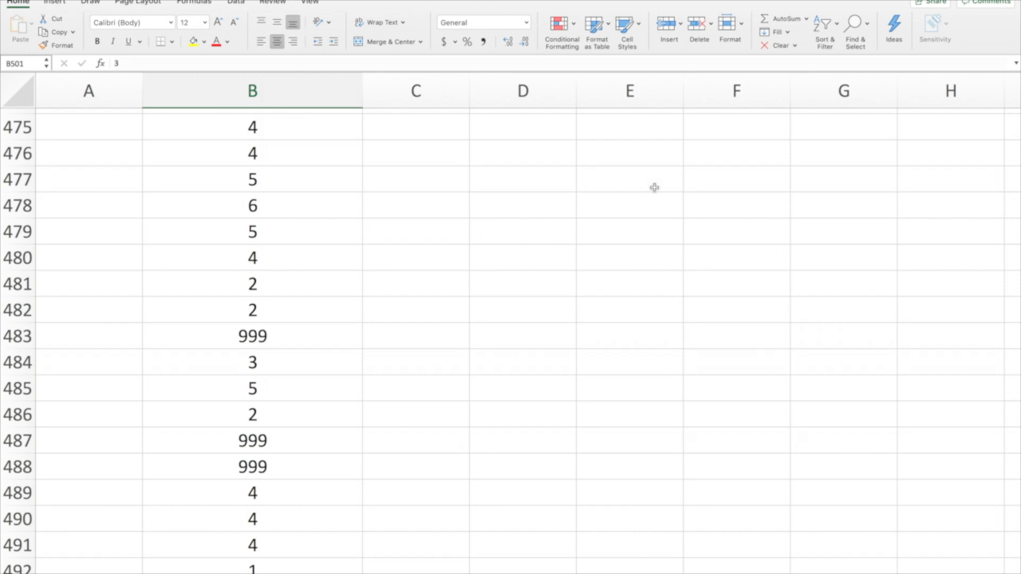
{"action": "scroll", "coordinate": [654, 187], "scroll_direction": "up", "scroll_amount": 2}
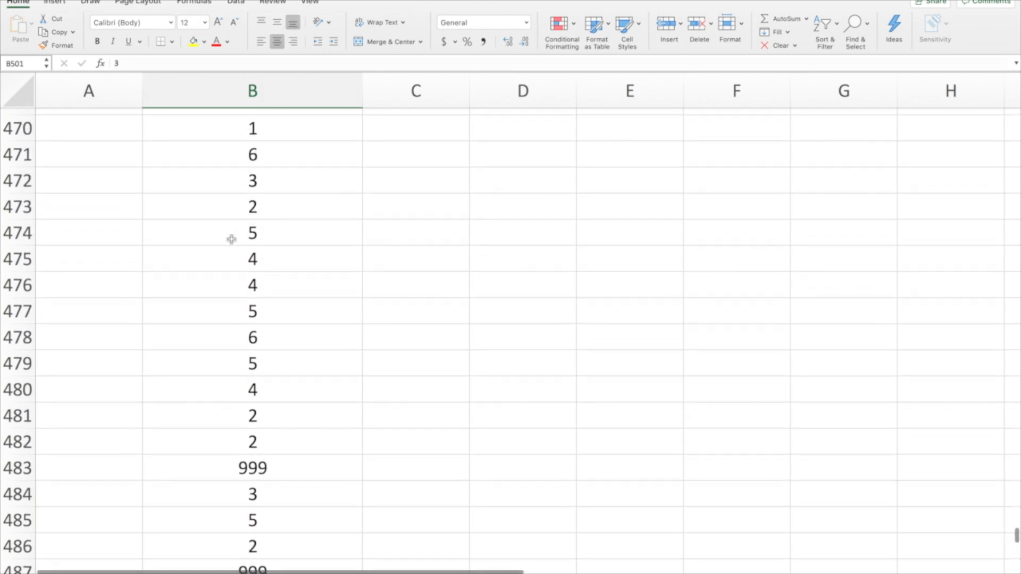
{"action": "left_click", "coordinate": [282, 230]}
{"action": "left_click", "coordinate": [283, 282]}
{"action": "left_click", "coordinate": [310, 422]}
{"action": "scroll", "coordinate": [531, 328], "scroll_direction": "up", "scroll_amount": 10}
{"action": "scroll", "coordinate": [531, 328], "scroll_direction": "up", "scroll_amount": 20}
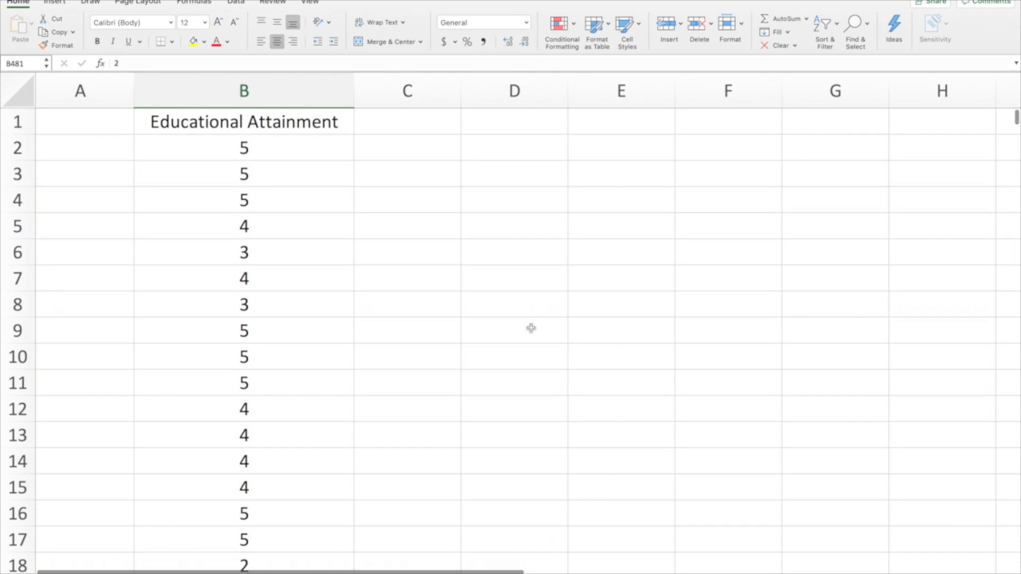
Enter the table headers Education in D2 and Count of Tourists in E2, and fit column E's width to its header
{"action": "left_click", "coordinate": [506, 148]}
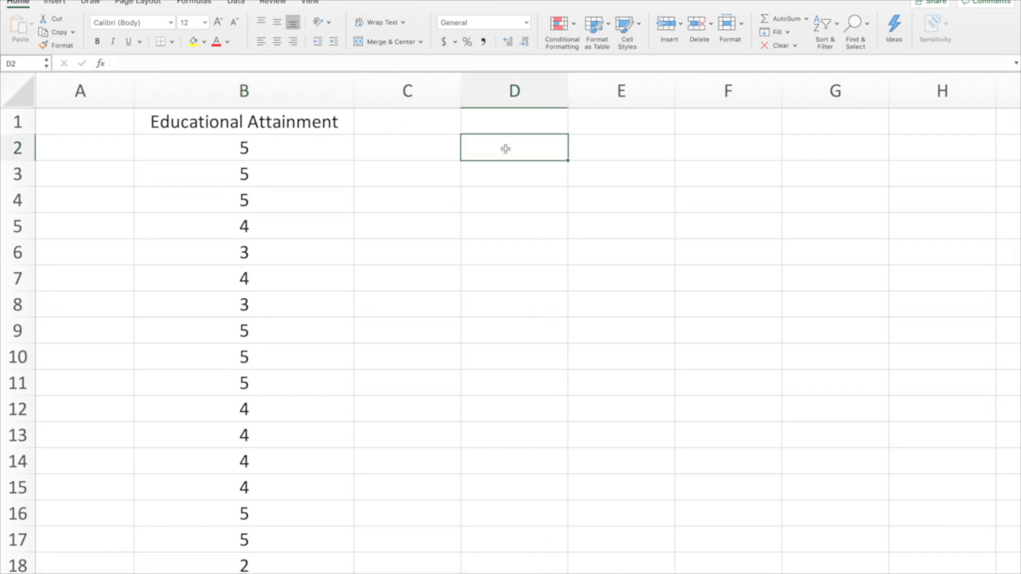
{"action": "key", "text": "Left"}
{"action": "left_click", "coordinate": [505, 149]}
{"action": "type", "text": "Education"}
{"action": "key", "text": "Tab"}
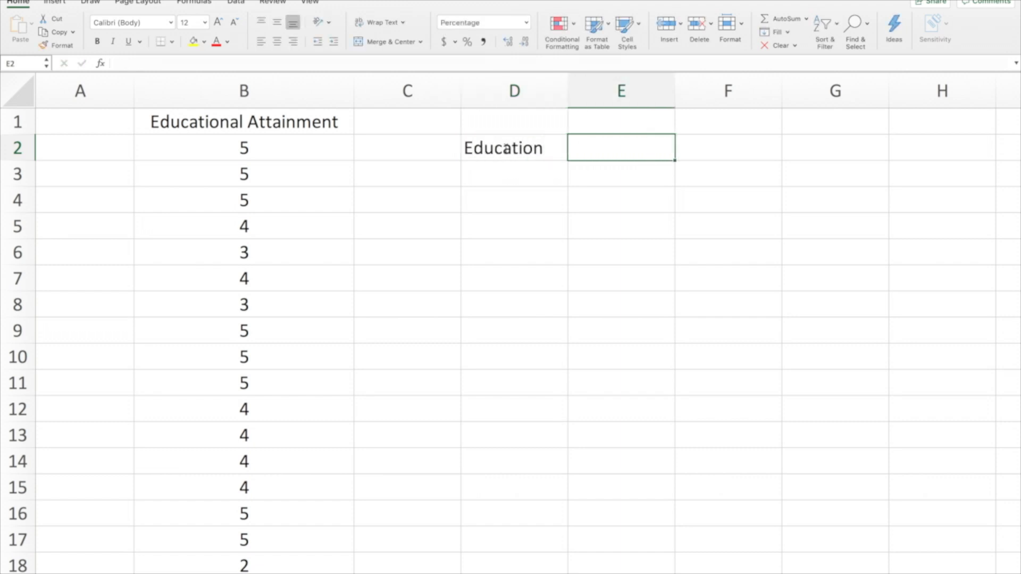
{"action": "type", "text": "Count "}
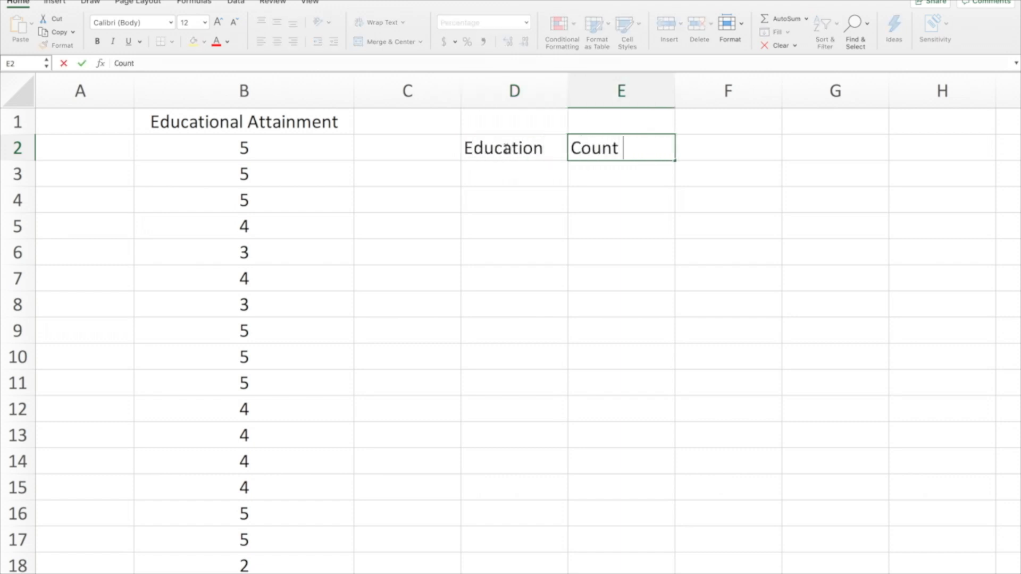
{"action": "type", "text": "of Tourists"}
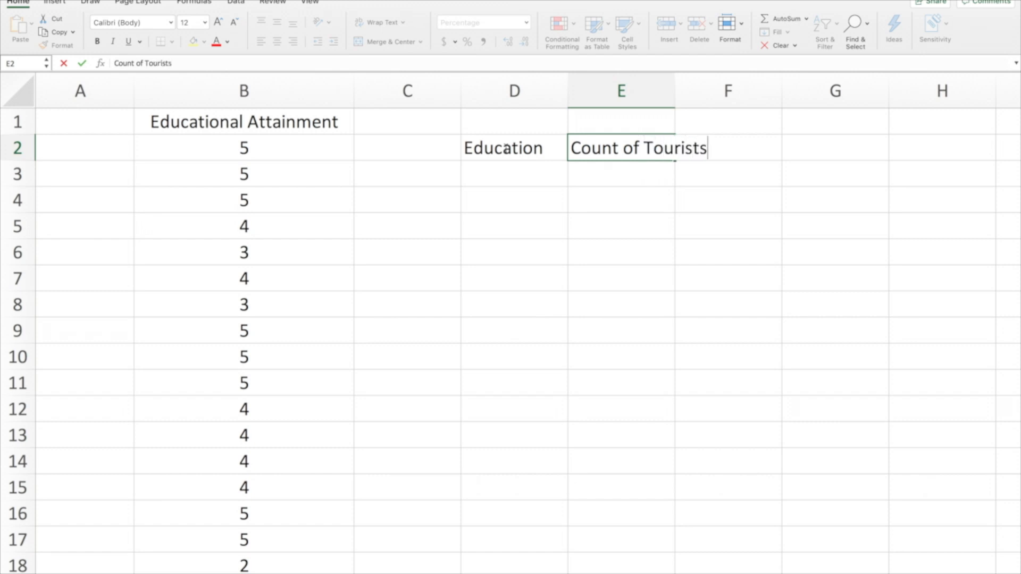
{"action": "left_click", "coordinate": [639, 90]}
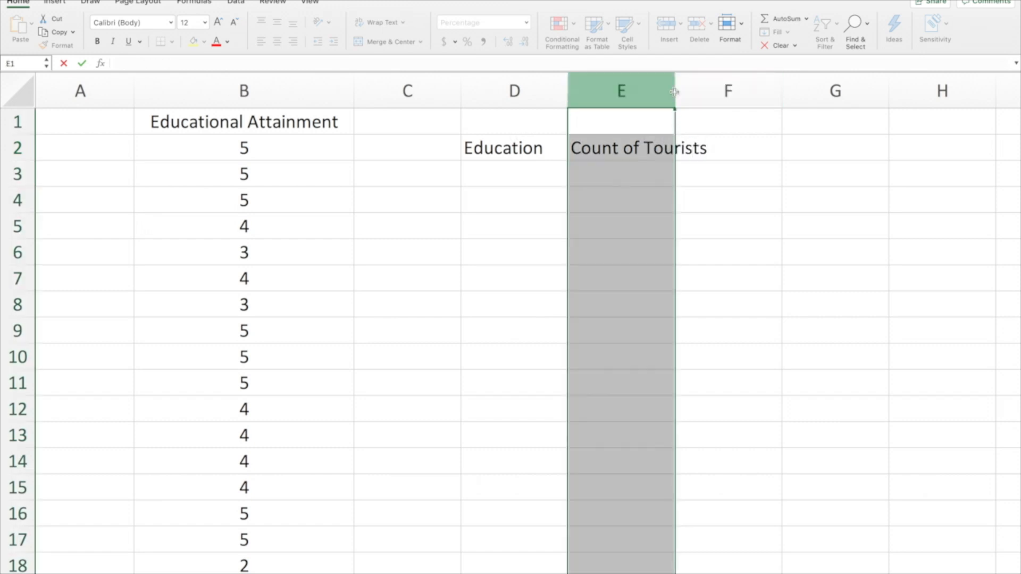
{"action": "double_click", "coordinate": [676, 90]}
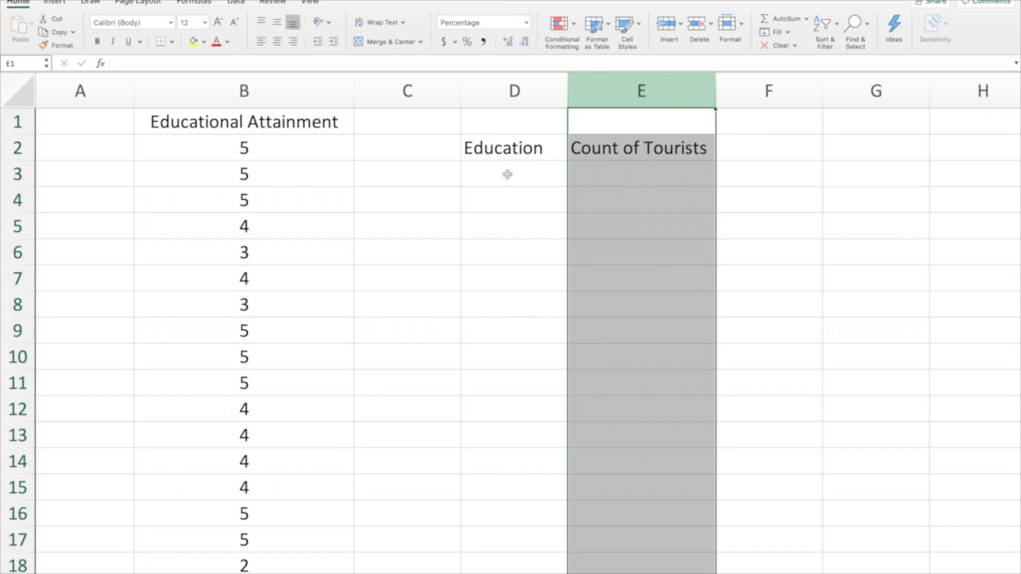
Enter the education categories Less than HS Diploma in D3 and HS Diploma in D4
{"action": "left_click", "coordinate": [507, 174]}
{"action": "type", "text": "Less t"}
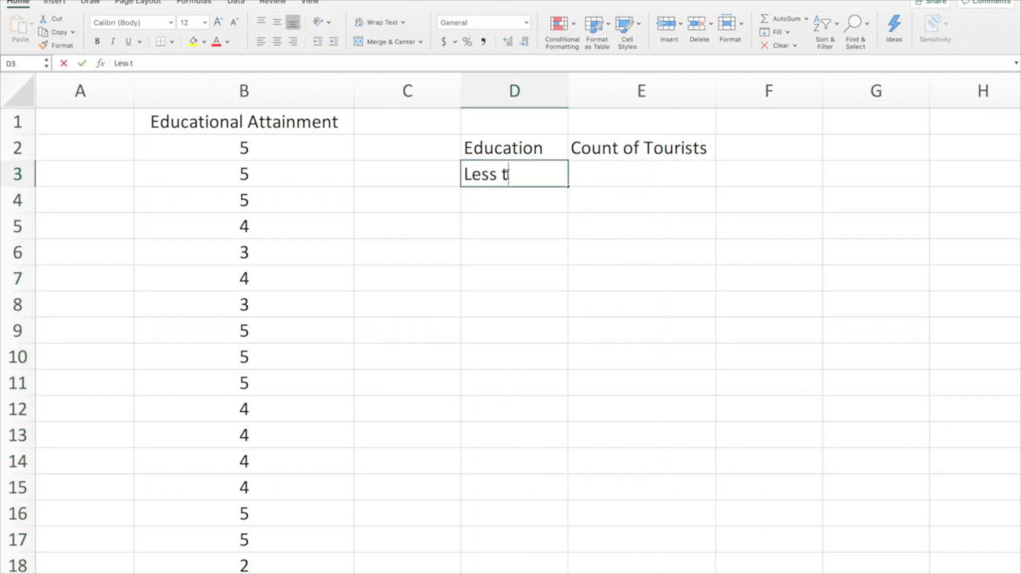
{"action": "type", "text": "han HS Diploma"}
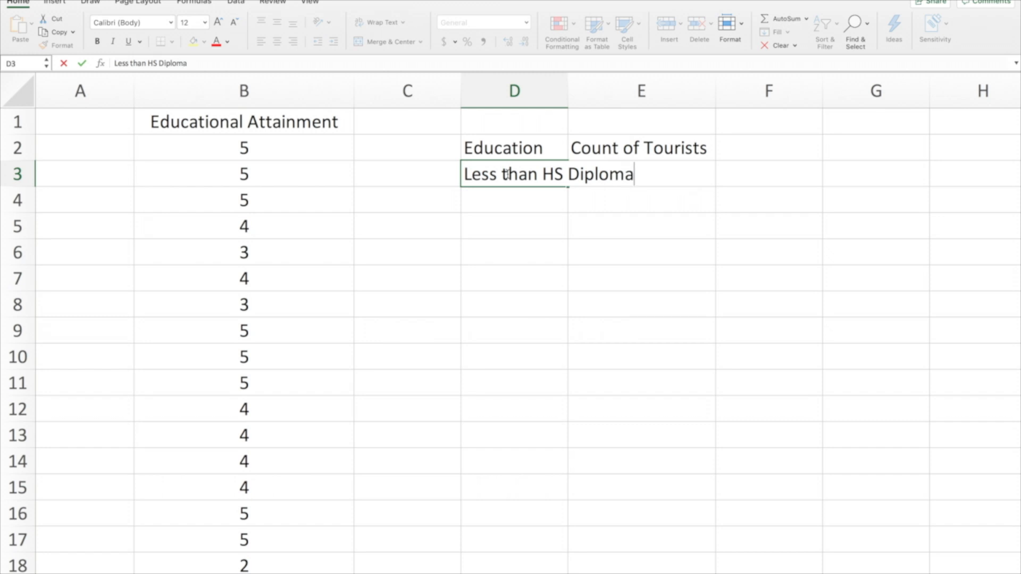
{"action": "key", "text": "Return"}
{"action": "type", "text": "HS "}
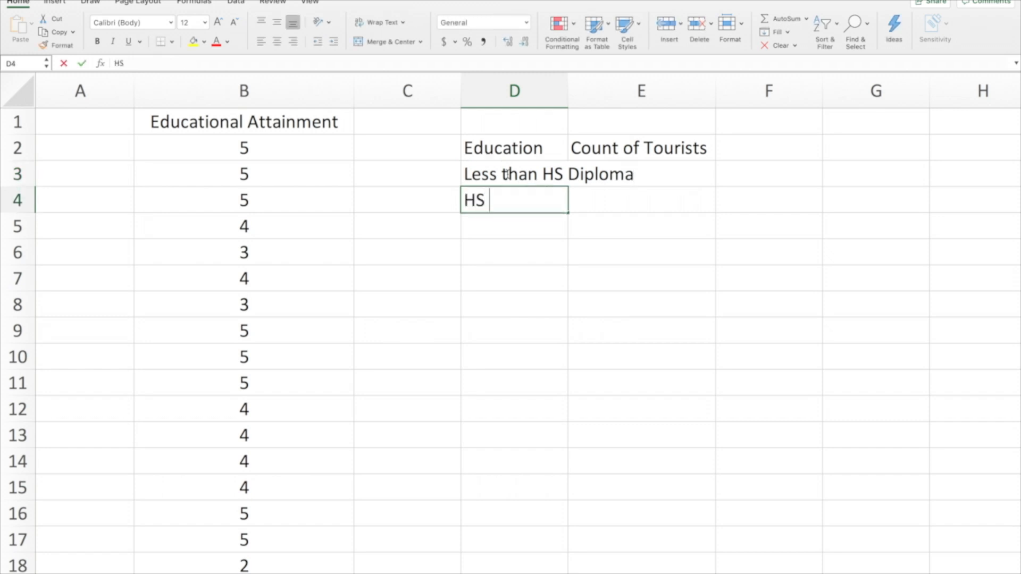
{"action": "type", "text": "Diploma"}
{"action": "key", "text": "Return"}
Add the categories 2-Year College Degree in D5 and 4-Year College Degree in D6
{"action": "type", "text": "2-Year College Degree"}
{"action": "key", "text": "Return"}
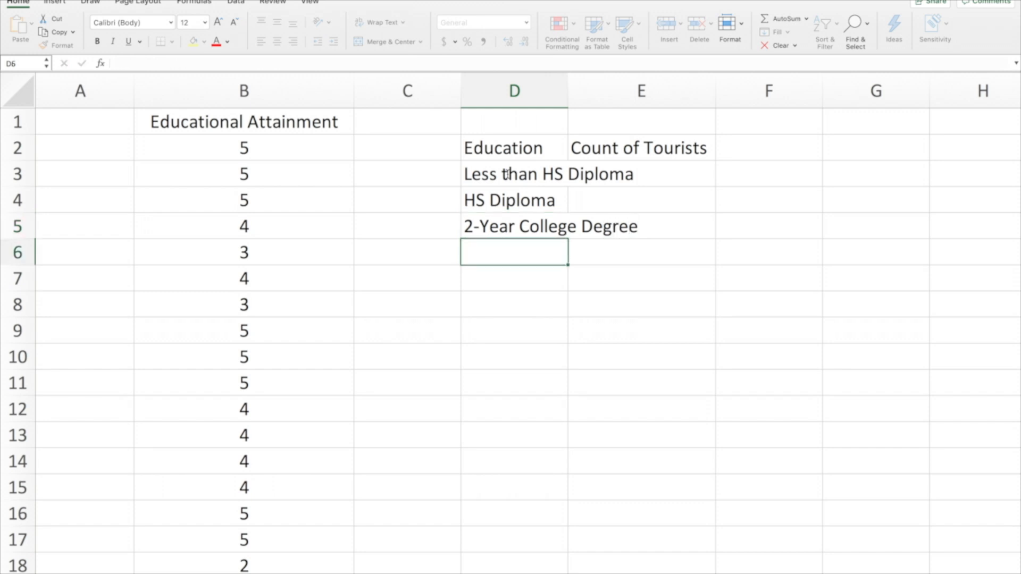
{"action": "type", "text": "4-Year "}
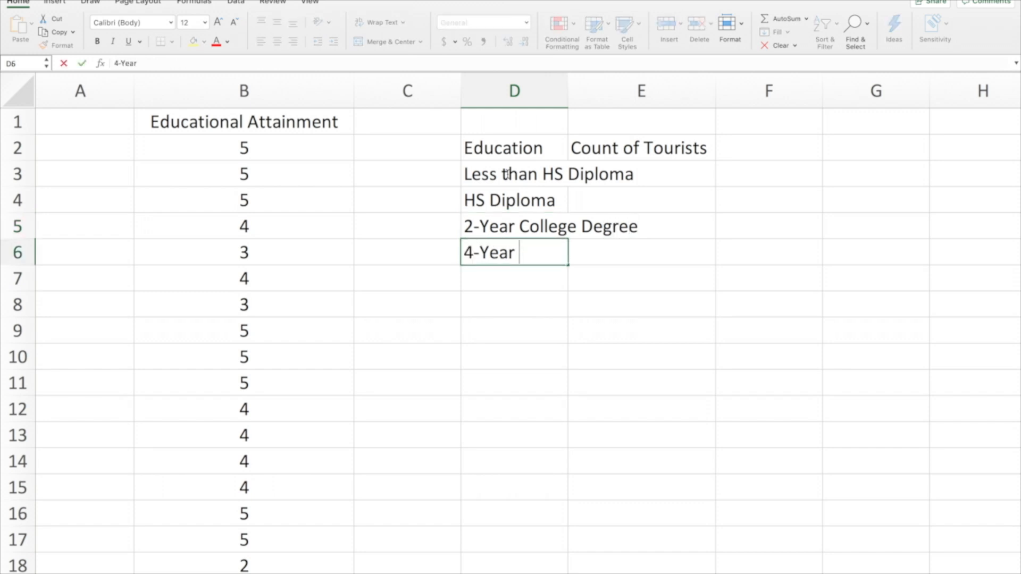
{"action": "type", "text": "College Degree"}
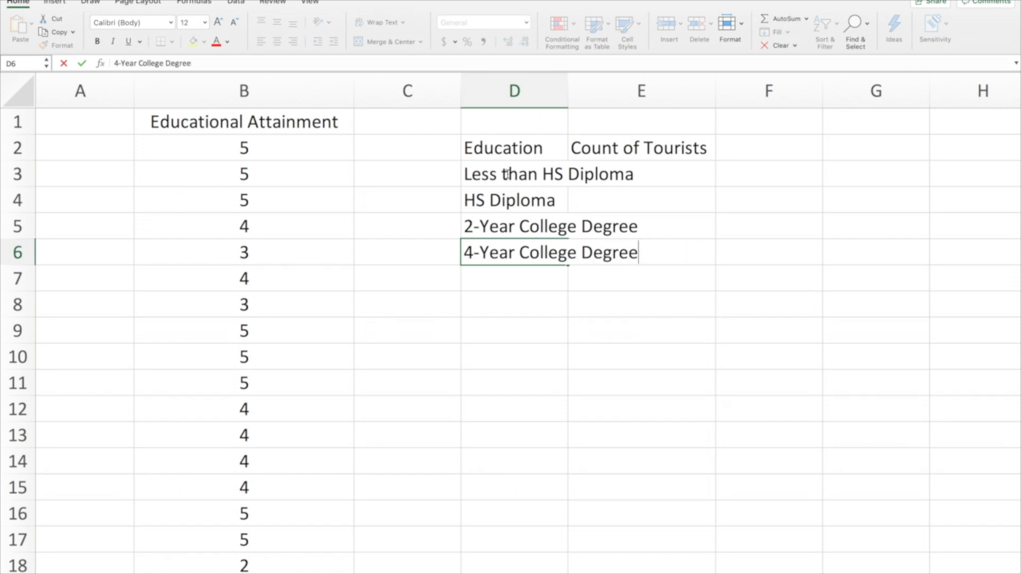
{"action": "key", "text": "Return"}
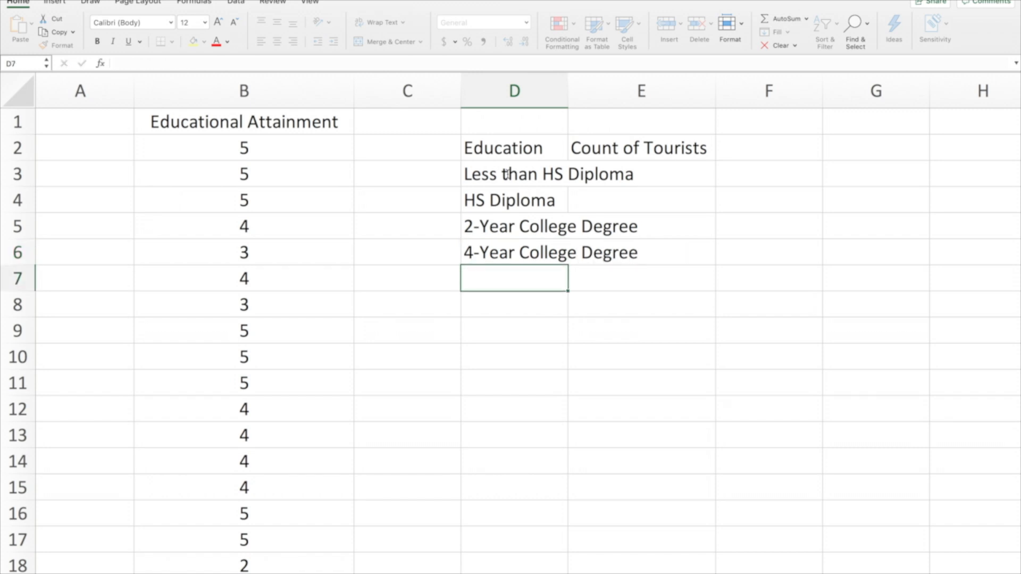
Add the category MA / MS Degree in D7, below the 4-year degree label
{"action": "type", "text": "MA / MS D"}
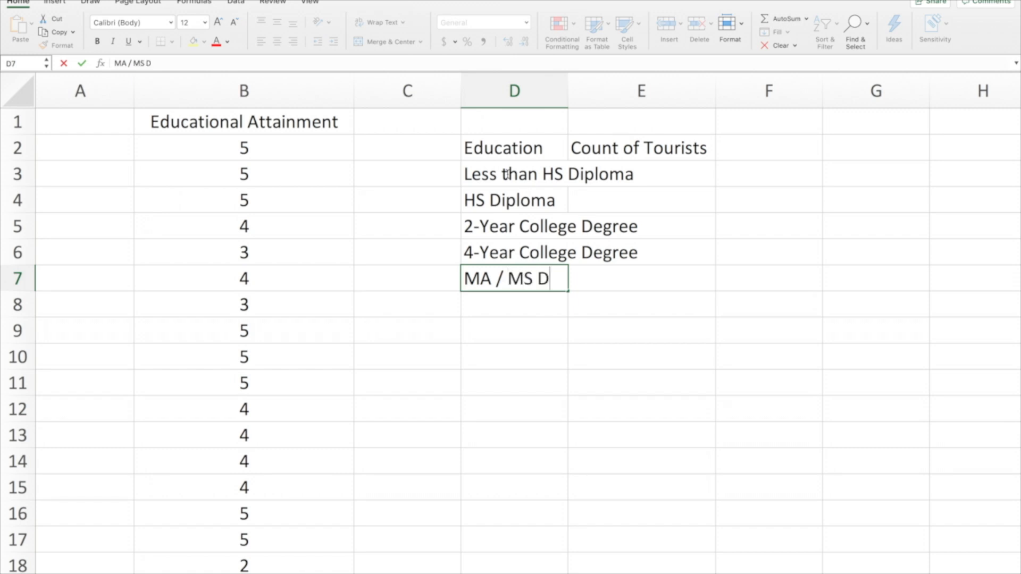
{"action": "type", "text": "egree"}
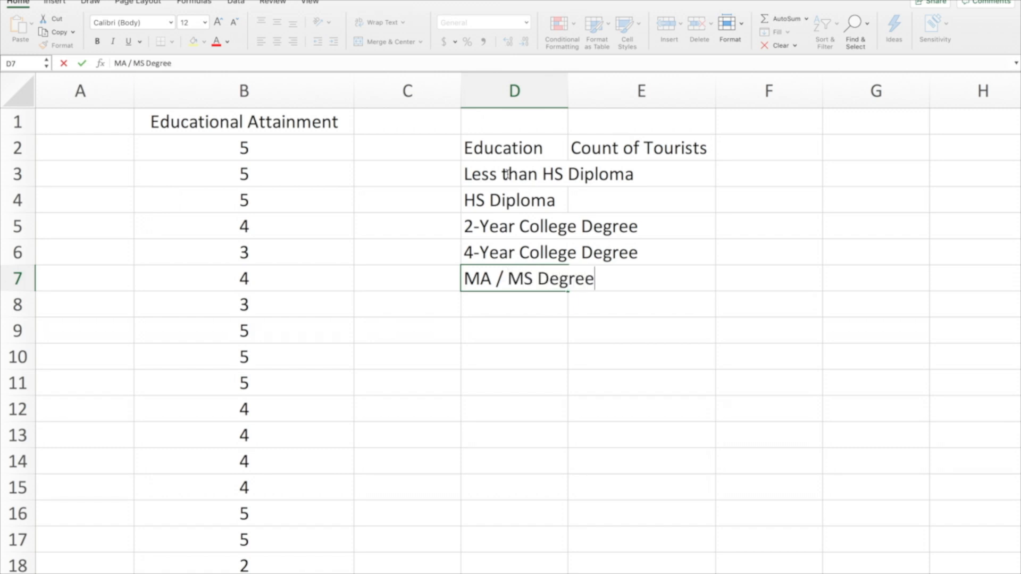
{"action": "key", "text": "Return"}
Add the category Ph.D. or Professional Degree in D8 and fit column D's width to its labels
{"action": "type", "text": "Ph"}
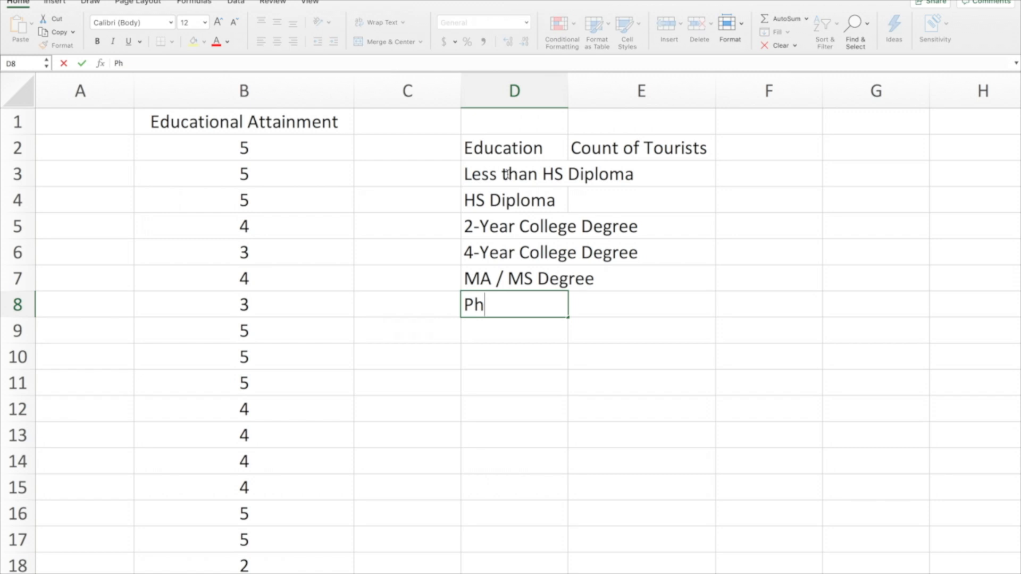
{"action": "type", "text": ".D. or P"}
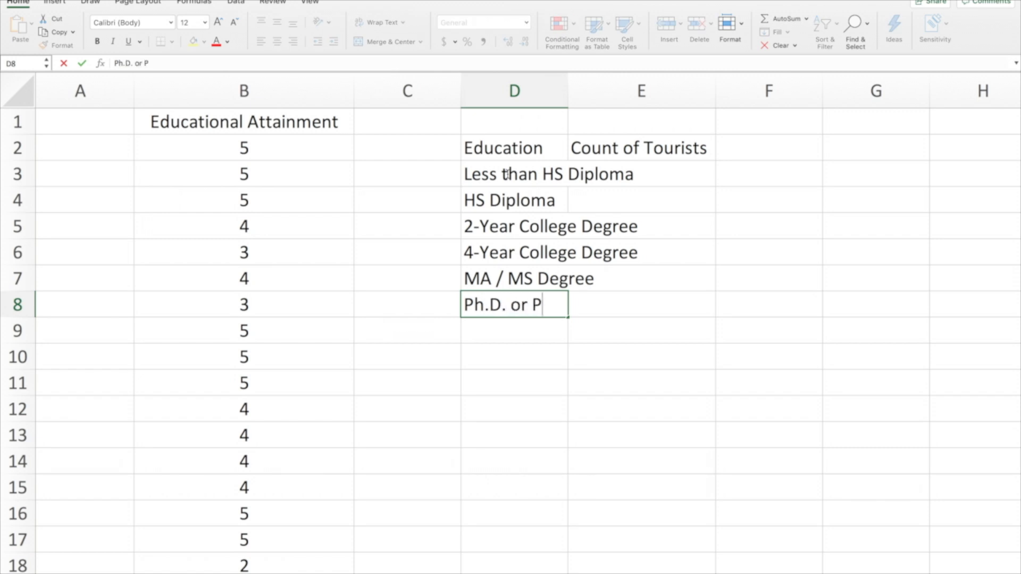
{"action": "type", "text": "rofes"}
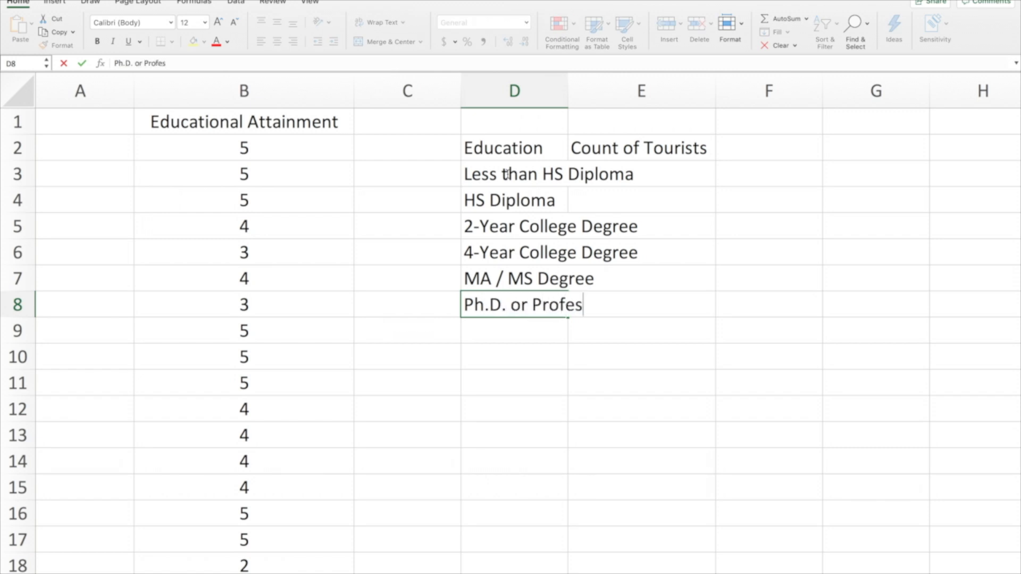
{"action": "type", "text": "sional D"}
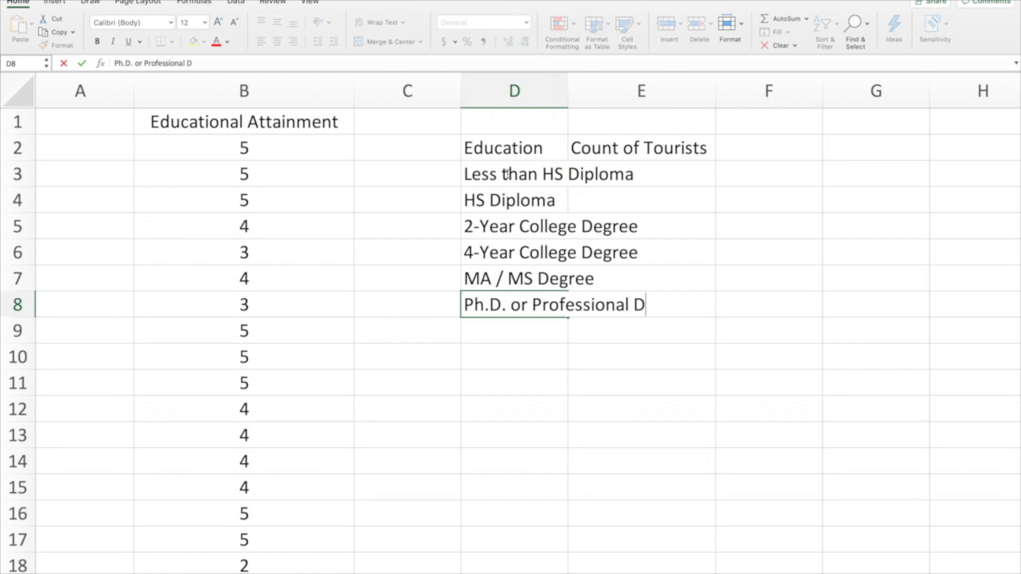
{"action": "type", "text": "egree"}
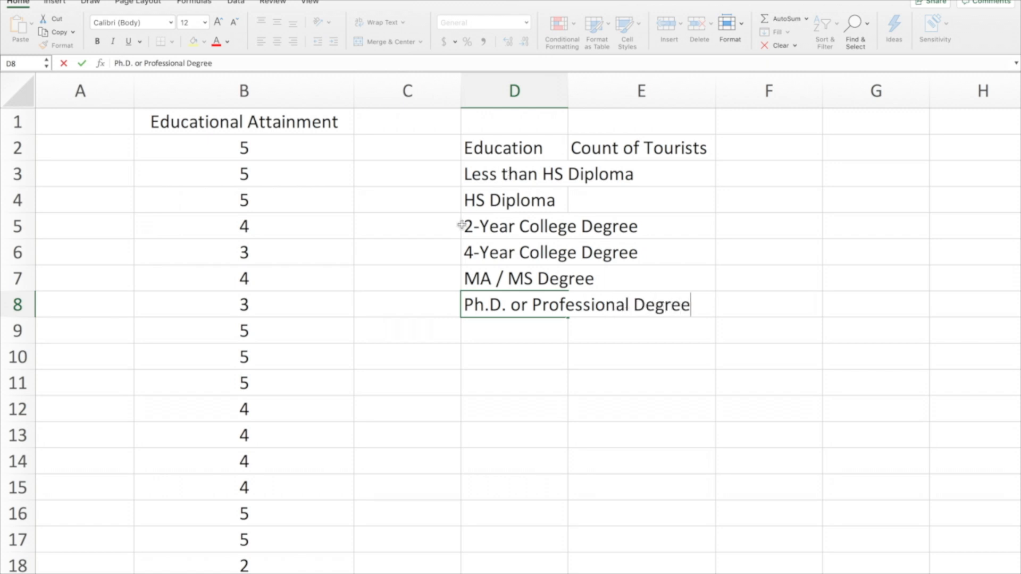
{"action": "left_click", "coordinate": [554, 357]}
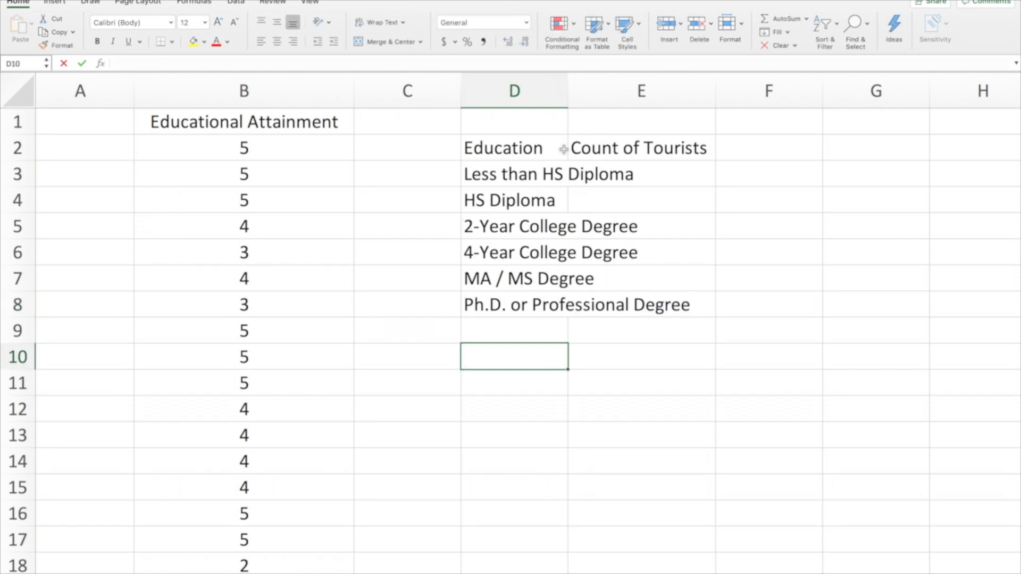
{"action": "double_click", "coordinate": [569, 92]}
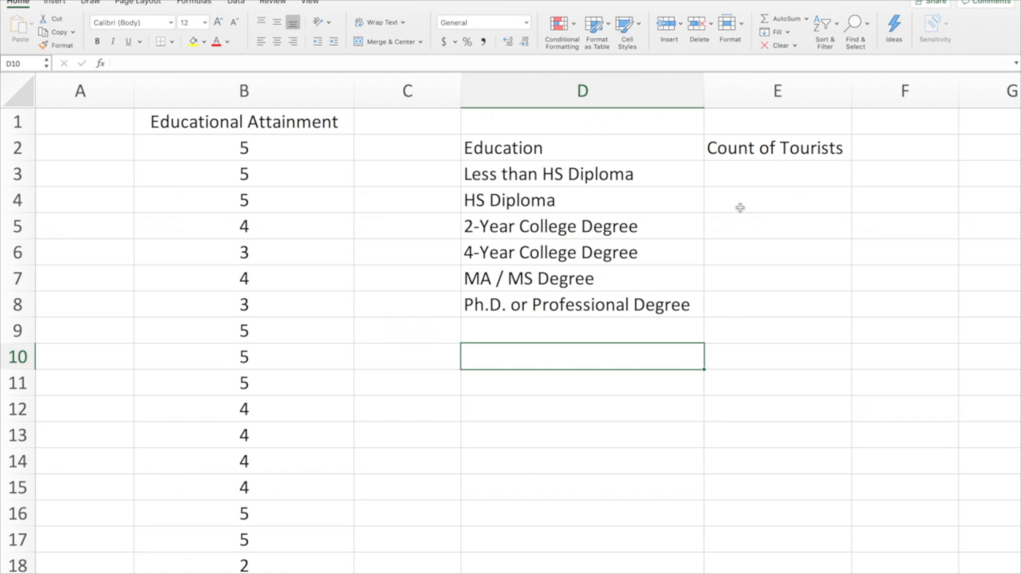
Count the tourists with less than an HS diploma by entering =countif(B:B,1) in E3
{"action": "left_click", "coordinate": [762, 173]}
{"action": "type", "text": "="}
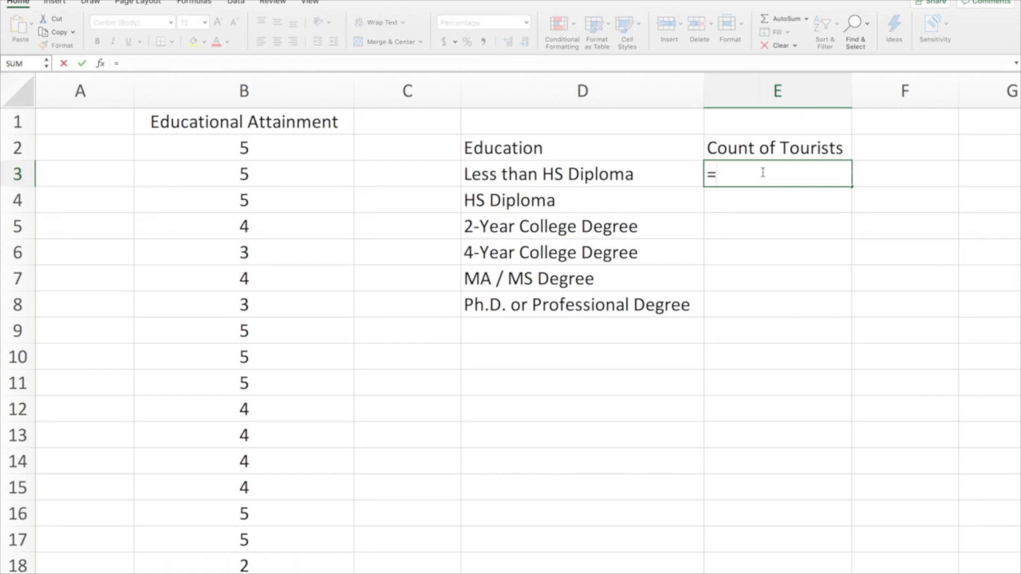
{"action": "type", "text": "countif("}
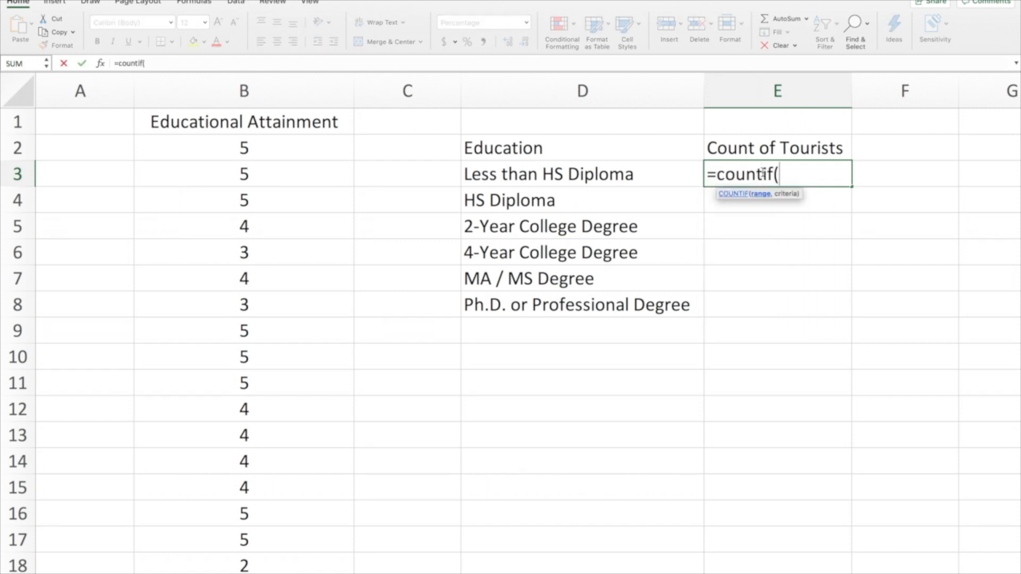
{"action": "left_click", "coordinate": [274, 85]}
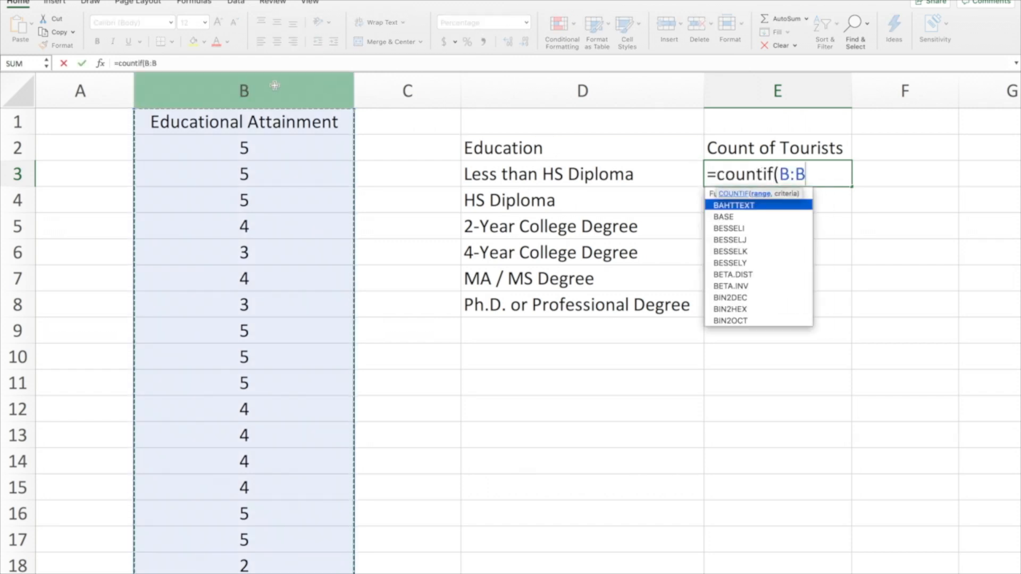
{"action": "type", "text": ","}
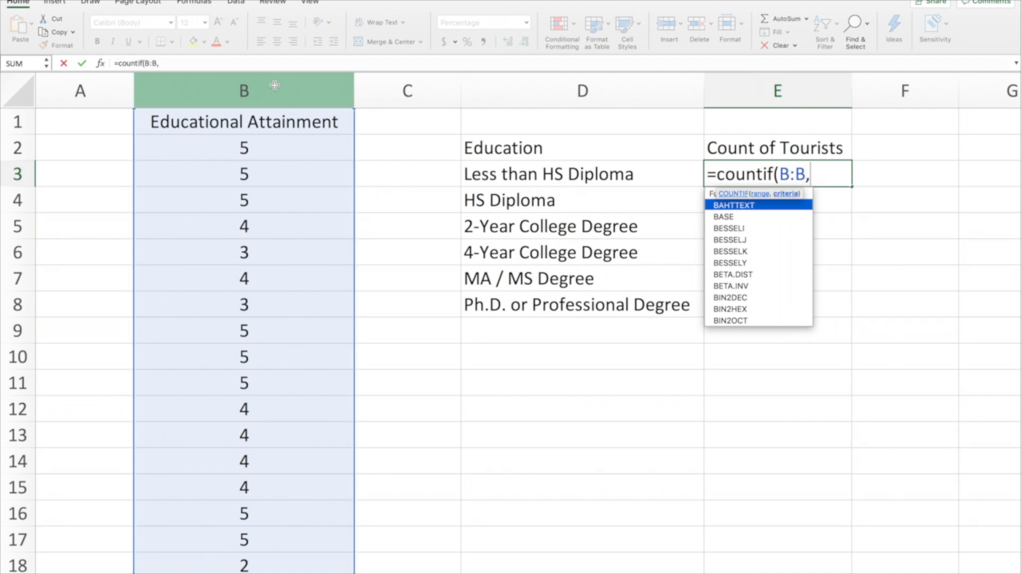
{"action": "type", "text": "1"}
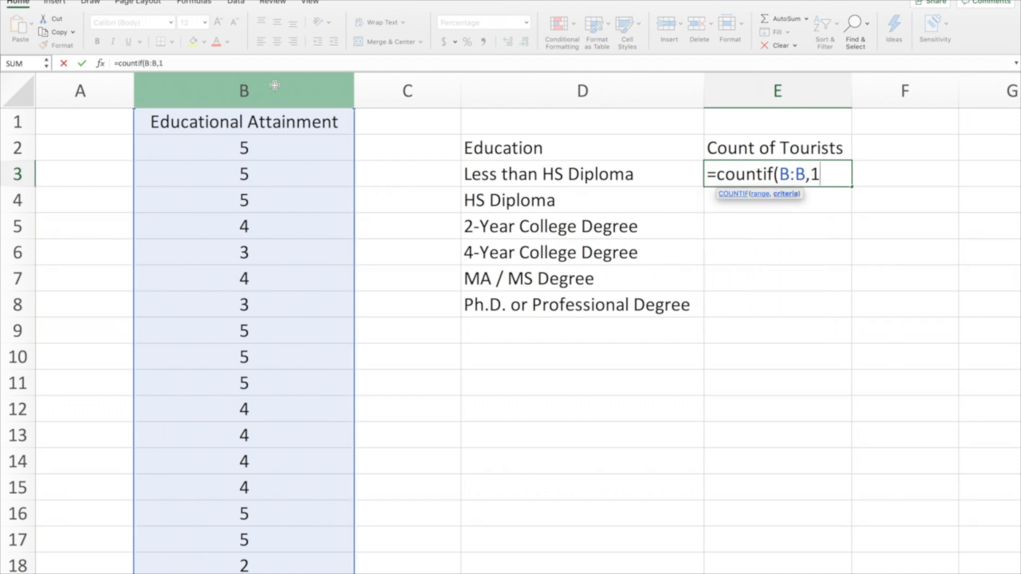
{"action": "type", "text": ")"}
{"action": "key", "text": "Return"}
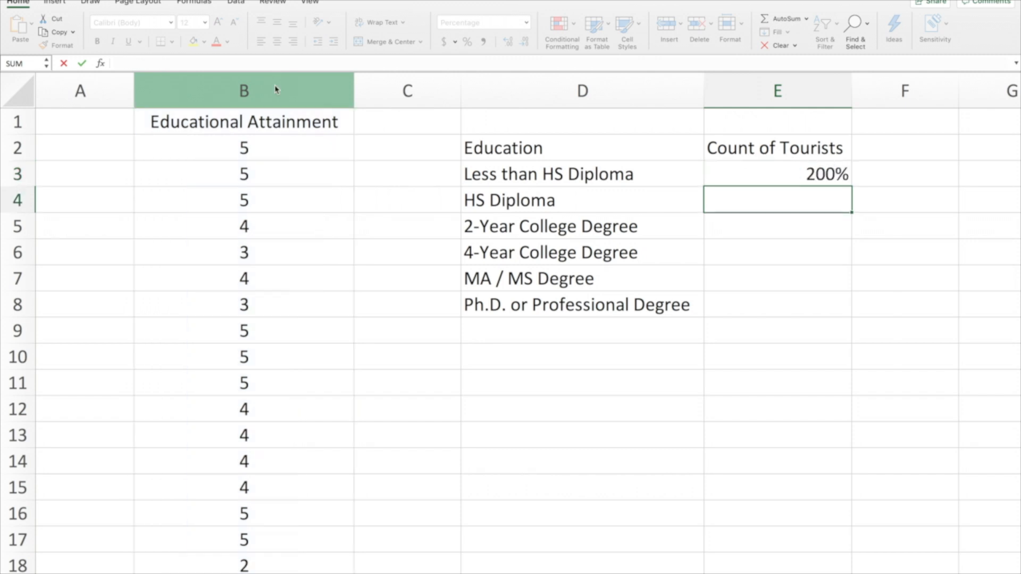
Format the count in E3 as Number and centre it in the cell
{"action": "left_click", "coordinate": [778, 175]}
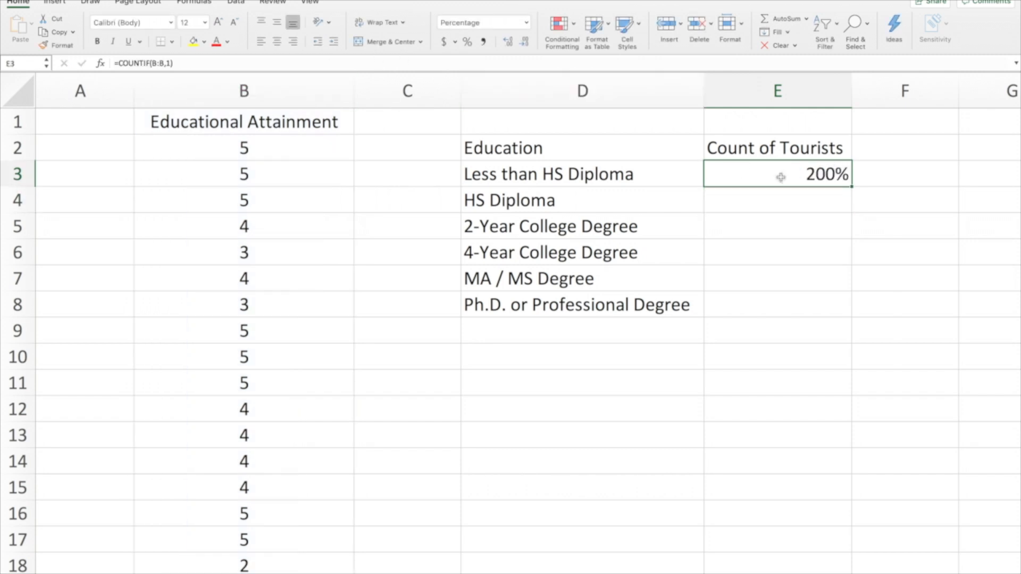
{"action": "left_click", "coordinate": [528, 24]}
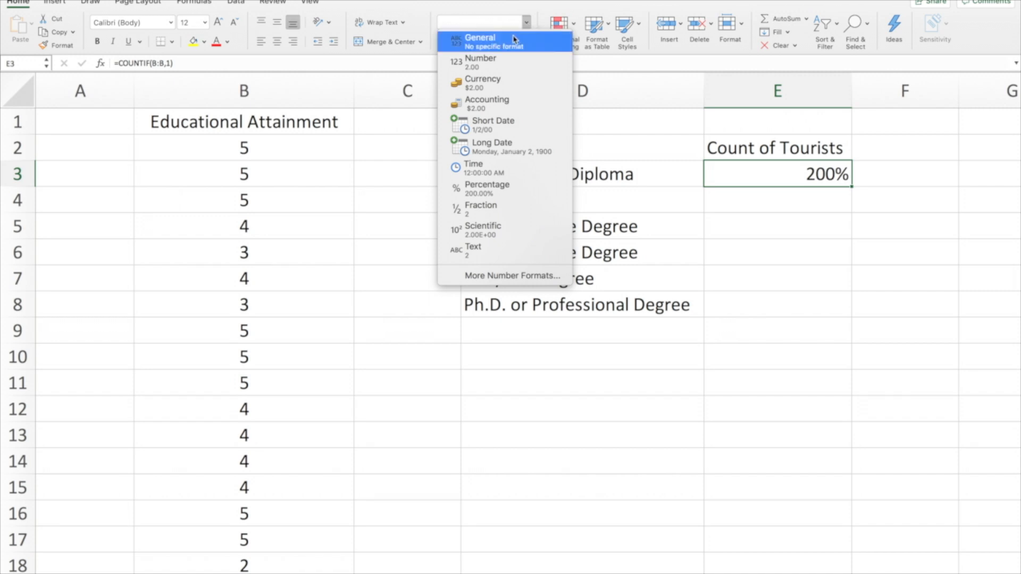
{"action": "left_click", "coordinate": [499, 63]}
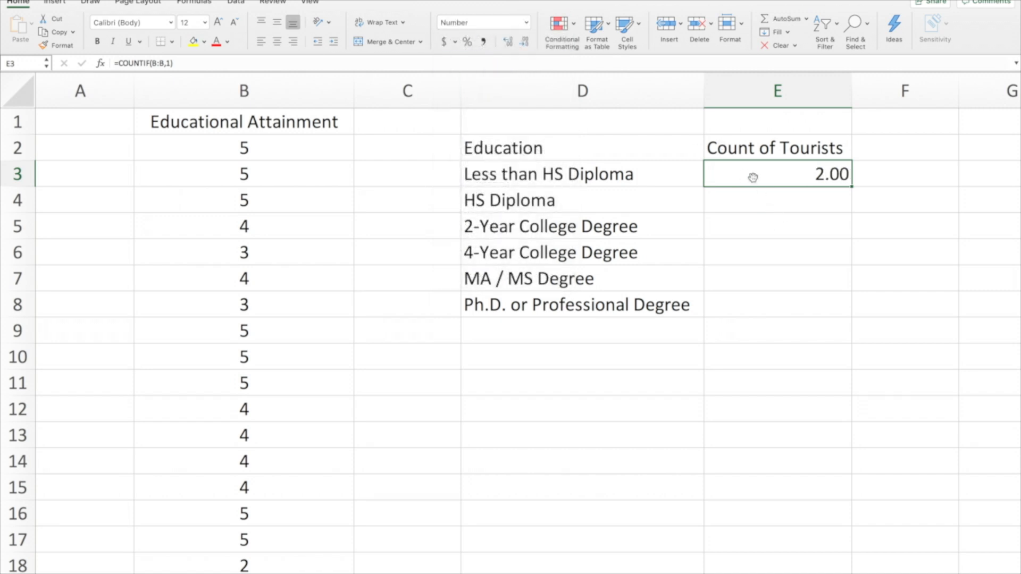
{"action": "left_click", "coordinate": [277, 42]}
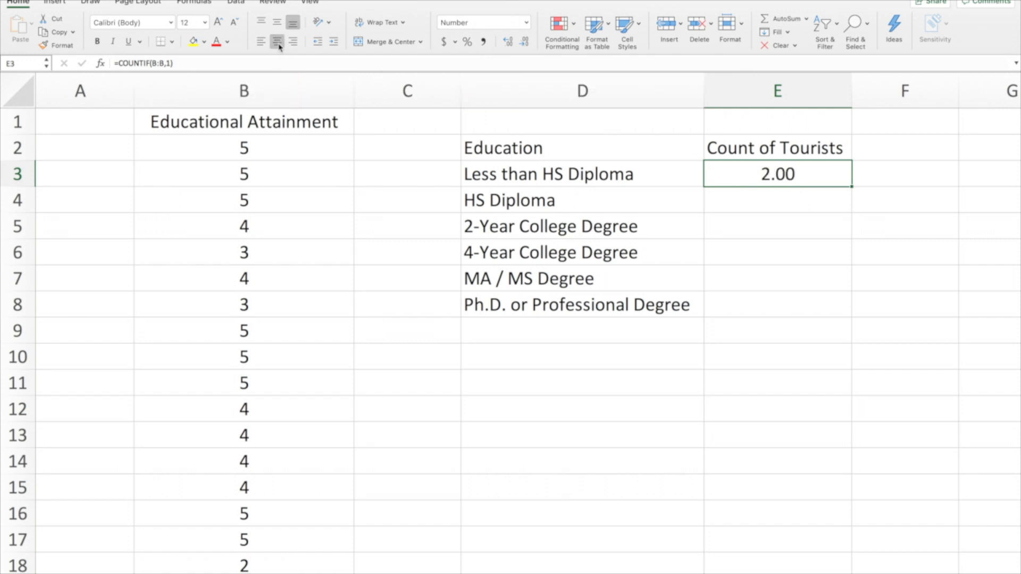
Apply the Number format to the empty count cells E4 through E8
{"action": "left_click", "coordinate": [786, 199]}
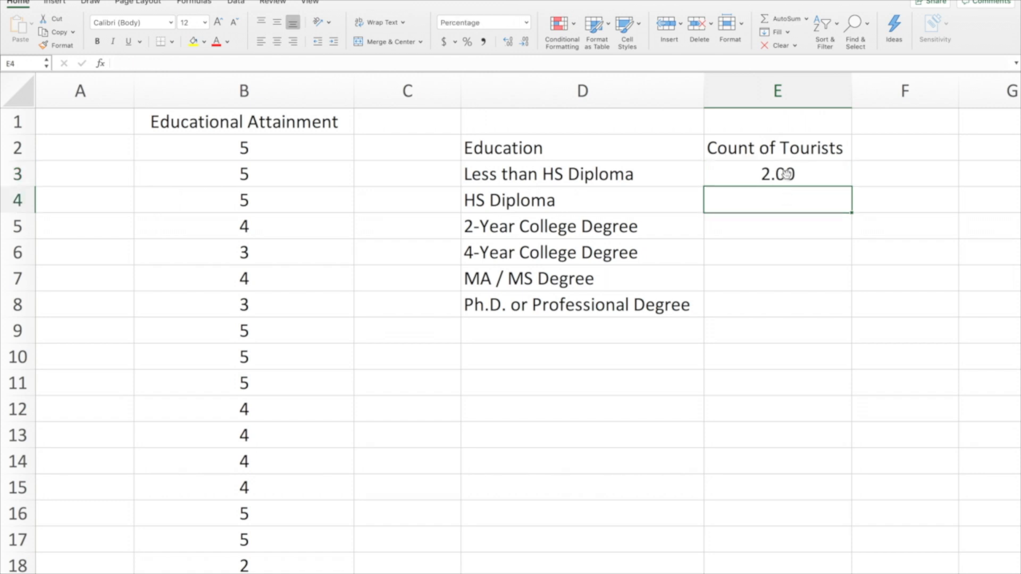
{"action": "left_click", "coordinate": [786, 174]}
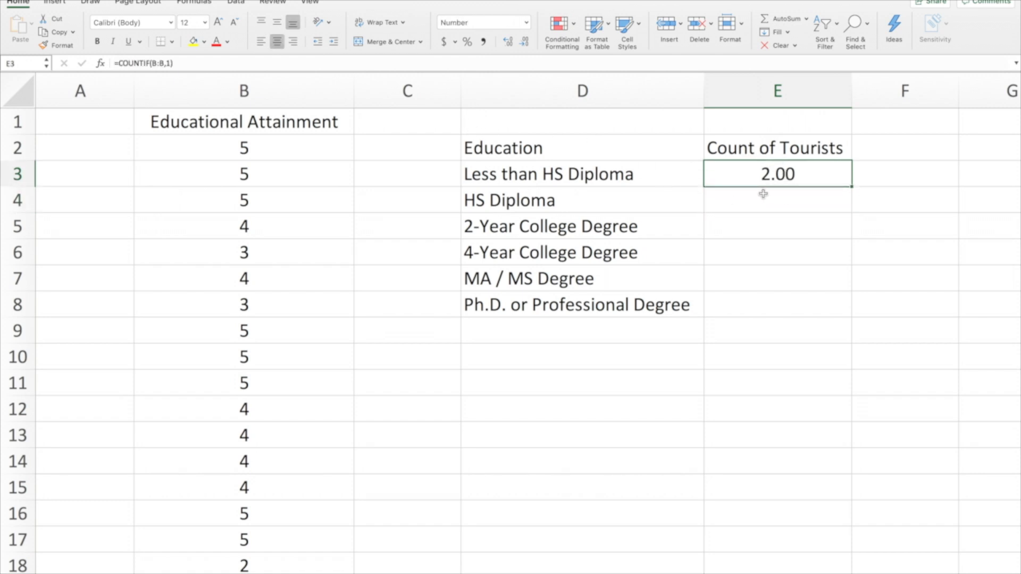
{"action": "left_click_drag", "start_coordinate": [764, 196], "coordinate": [776, 307]}
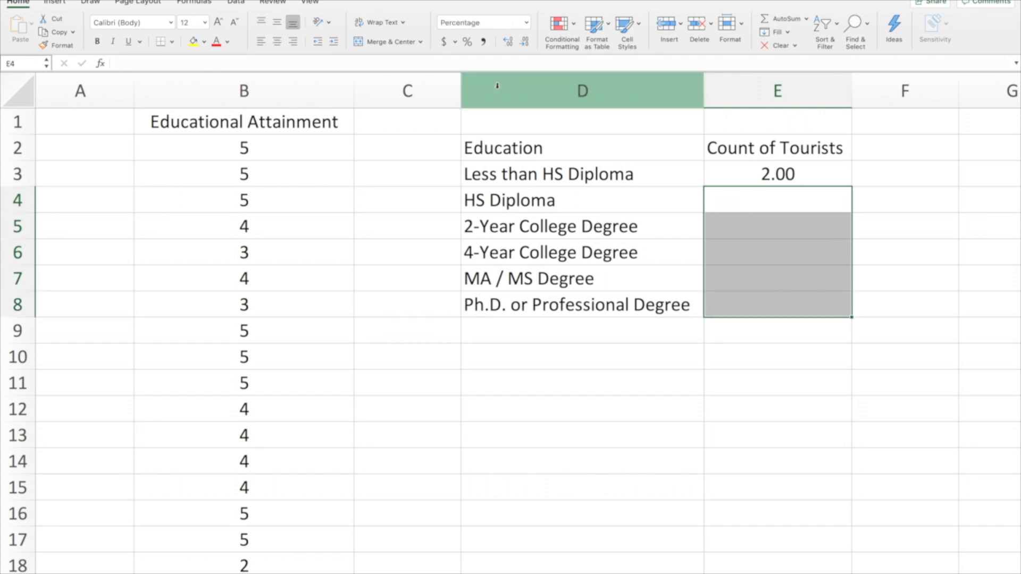
{"action": "left_click", "coordinate": [528, 24]}
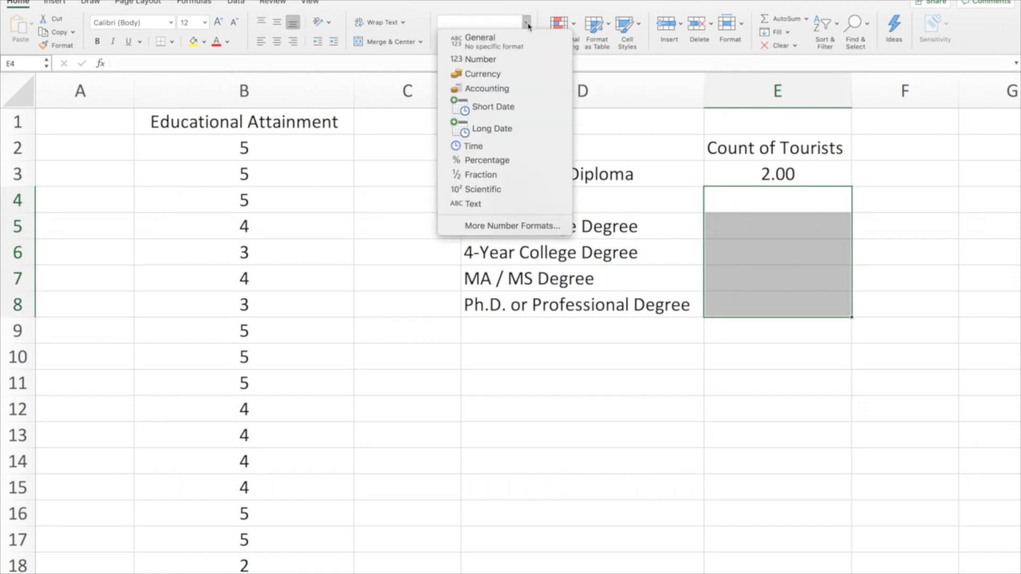
{"action": "left_click", "coordinate": [511, 60]}
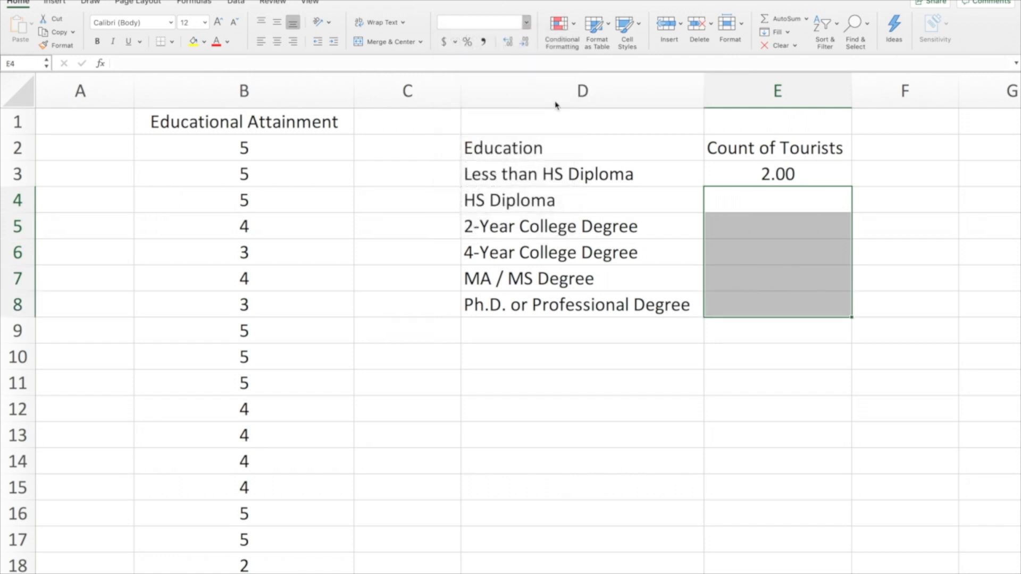
Count the tourists with an HS diploma by entering =countif(B:B,2) in E4
{"action": "left_click", "coordinate": [771, 197]}
{"action": "type", "text": "=count"}
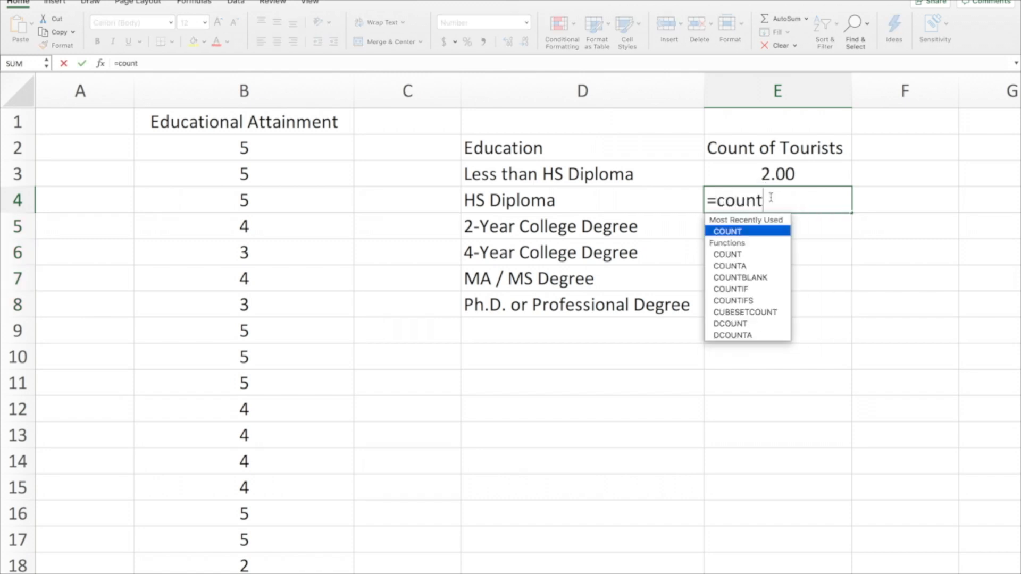
{"action": "type", "text": "if("}
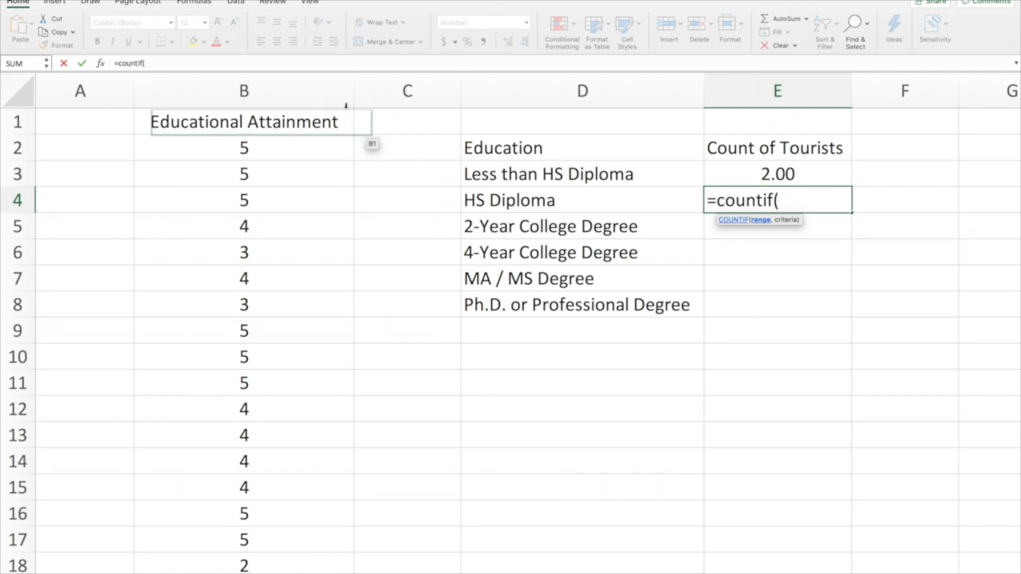
{"action": "left_click", "coordinate": [285, 93]}
{"action": "type", "text": ",2)"}
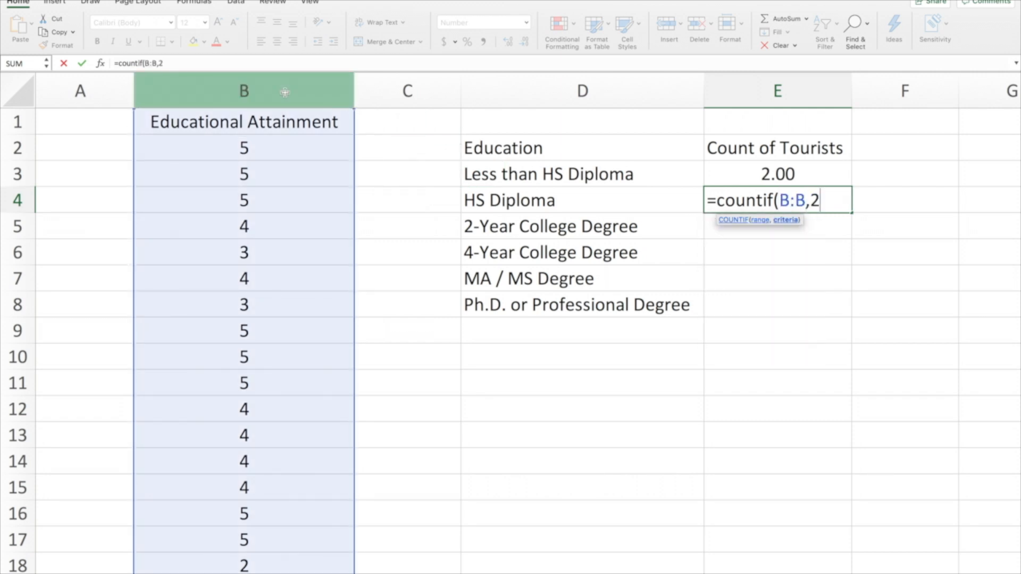
{"action": "key", "text": "Return"}
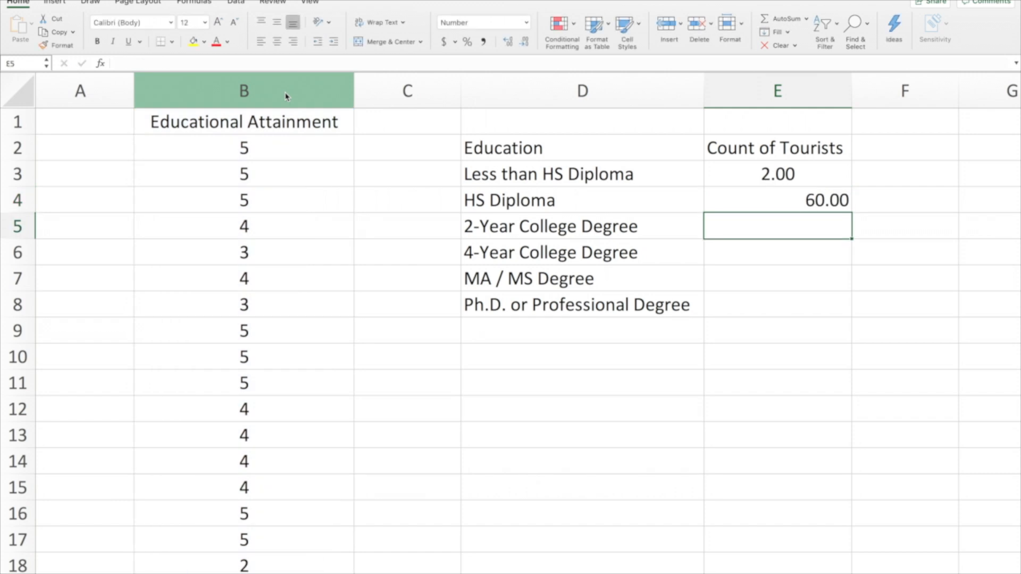
Centre the contents of column E and show the counts in E3 and E4 with no decimal places
{"action": "left_click", "coordinate": [778, 84]}
{"action": "left_click", "coordinate": [278, 42]}
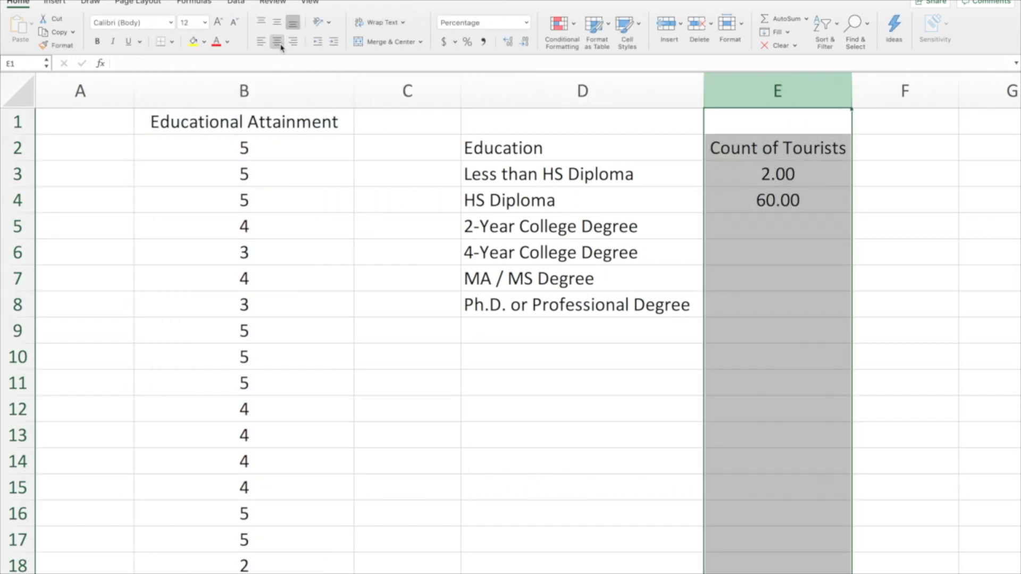
{"action": "left_click", "coordinate": [803, 174]}
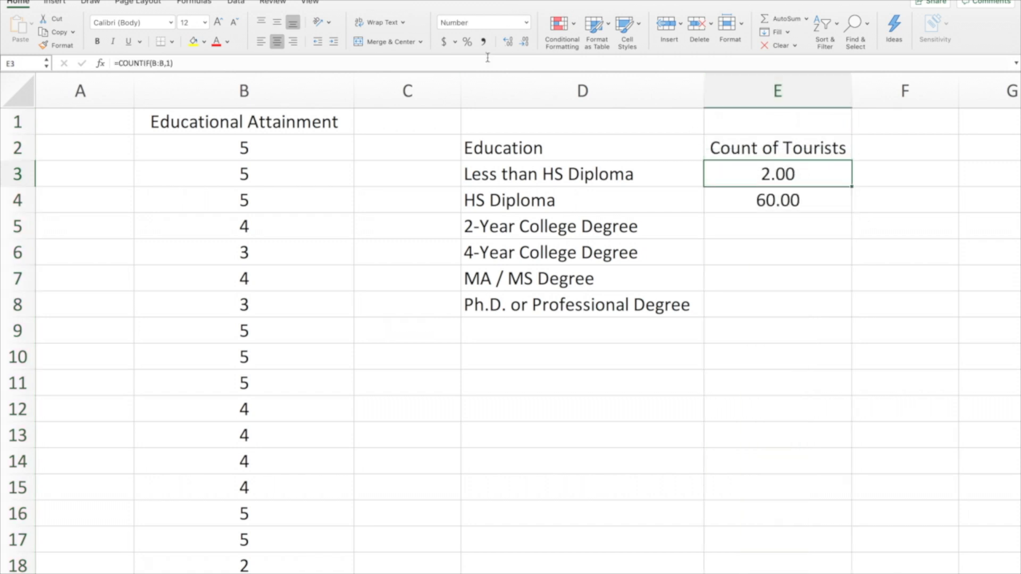
{"action": "left_click", "coordinate": [525, 42]}
{"action": "left_click", "coordinate": [525, 43]}
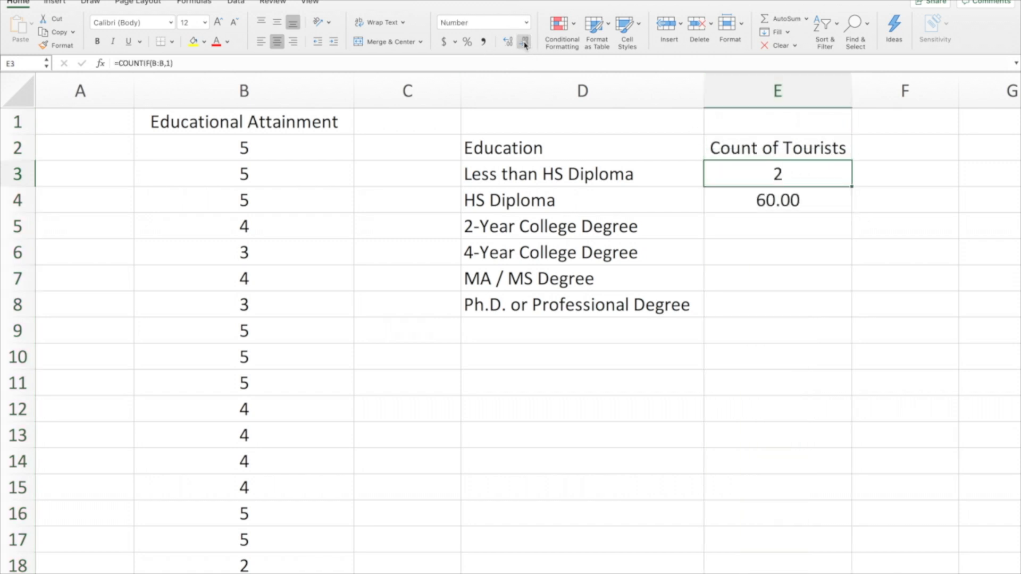
{"action": "left_click", "coordinate": [771, 200]}
{"action": "left_click", "coordinate": [527, 43]}
{"action": "left_click", "coordinate": [527, 44]}
Count the tourists with a 2-year college degree by entering =countif(B:B,3) in E5
{"action": "left_click", "coordinate": [801, 225]}
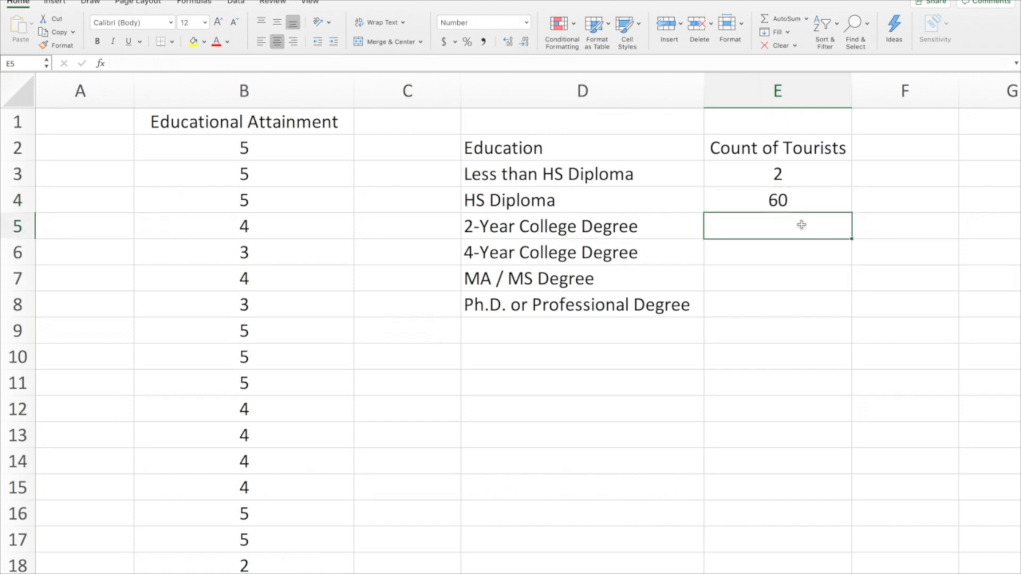
{"action": "type", "text": "=co"}
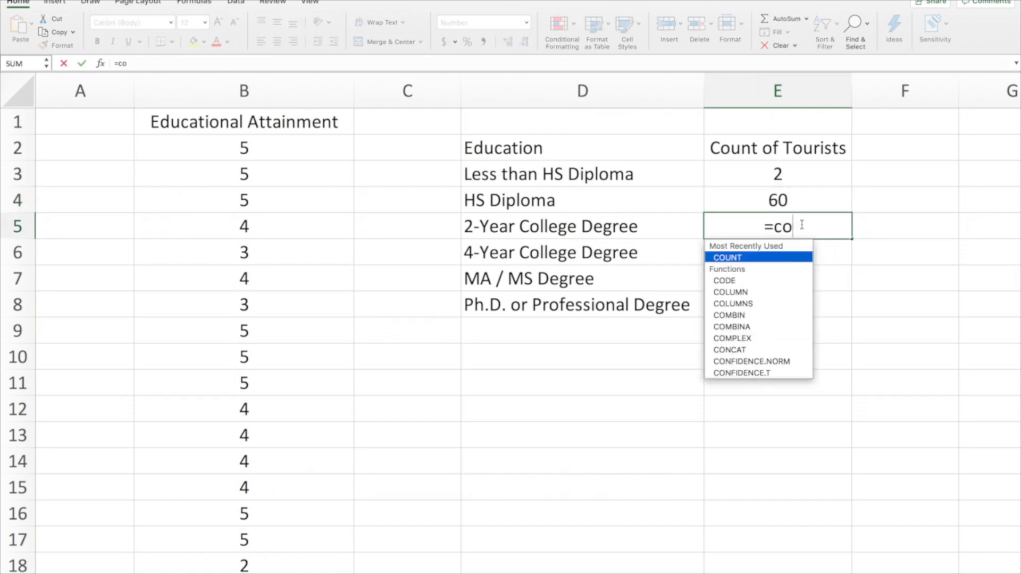
{"action": "type", "text": "untif("}
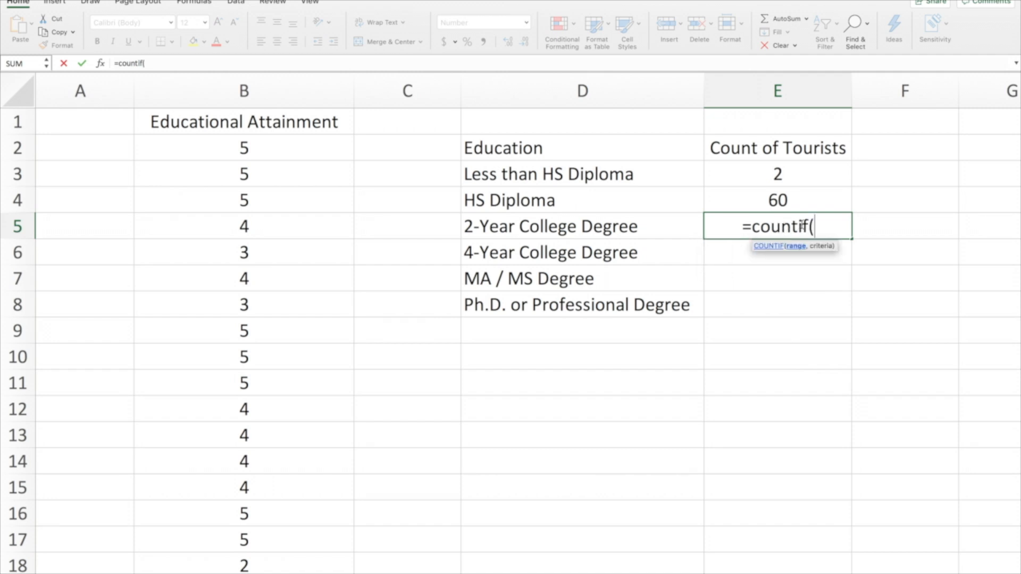
{"action": "left_click", "coordinate": [271, 98]}
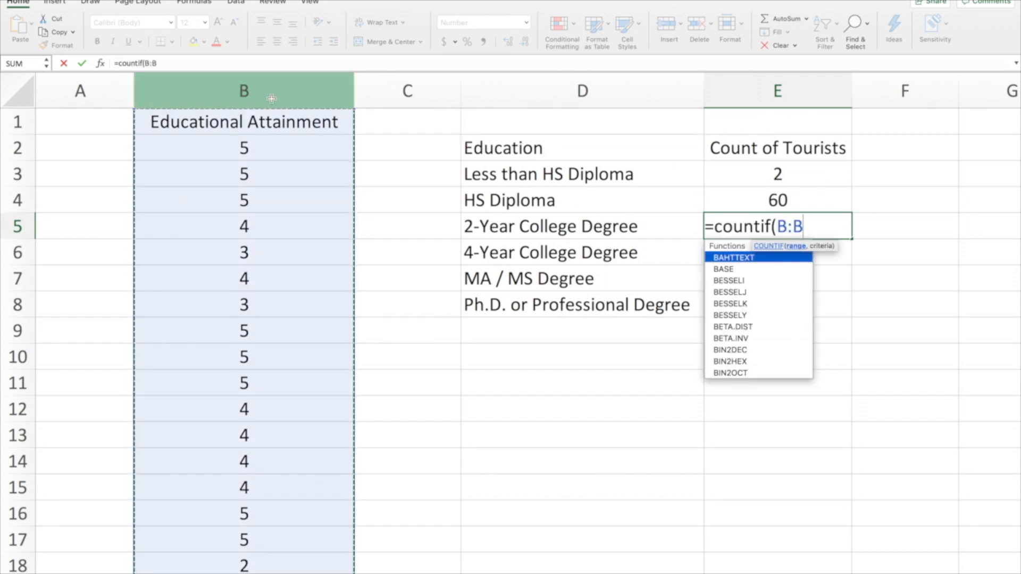
{"action": "type", "text": ",3"}
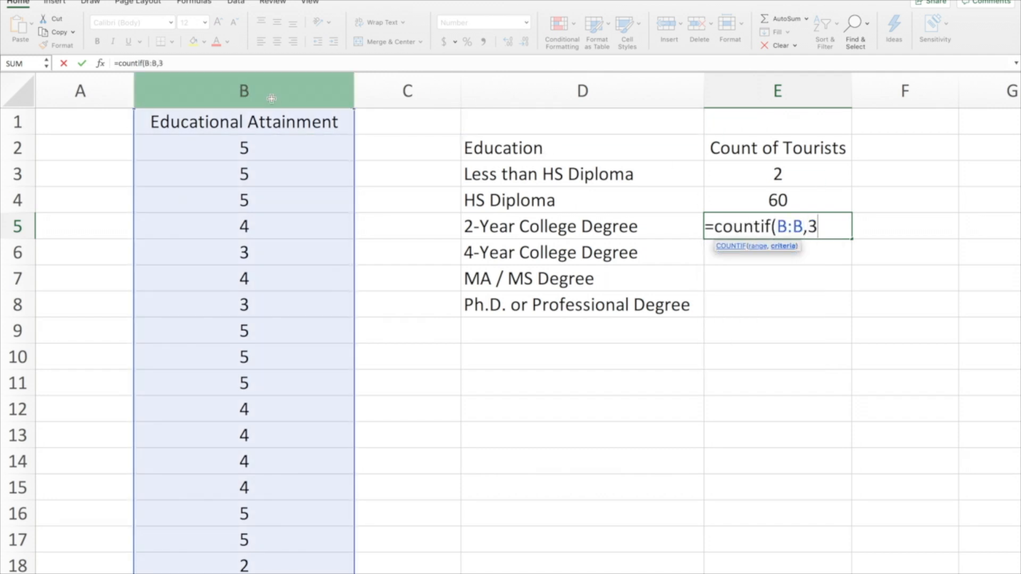
{"action": "type", "text": ")"}
{"action": "key", "text": "Return"}
Count the tourists with a 4-year college degree by entering =countif(b:b,4) in E6
{"action": "type", "text": "="}
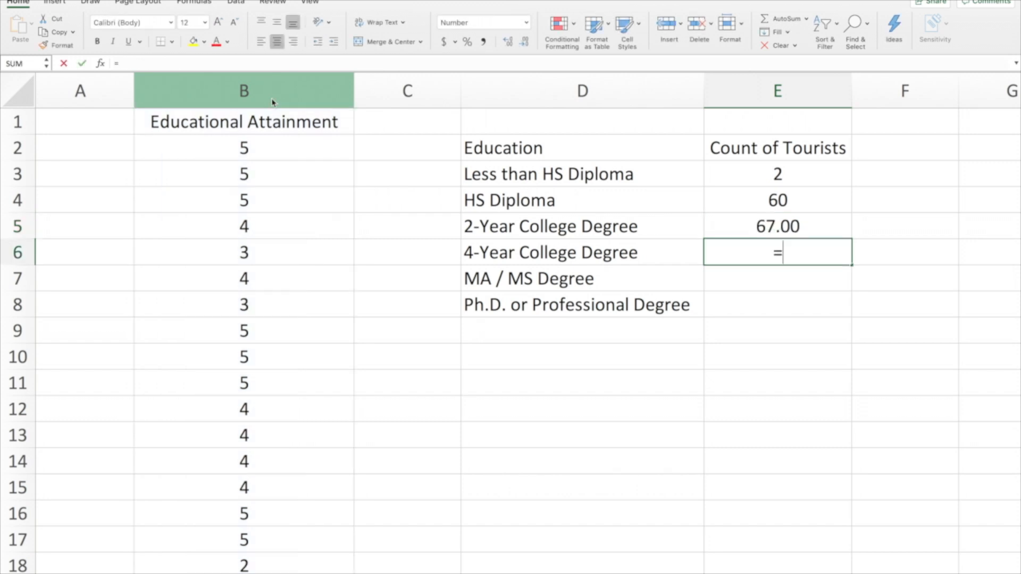
{"action": "type", "text": "countif("}
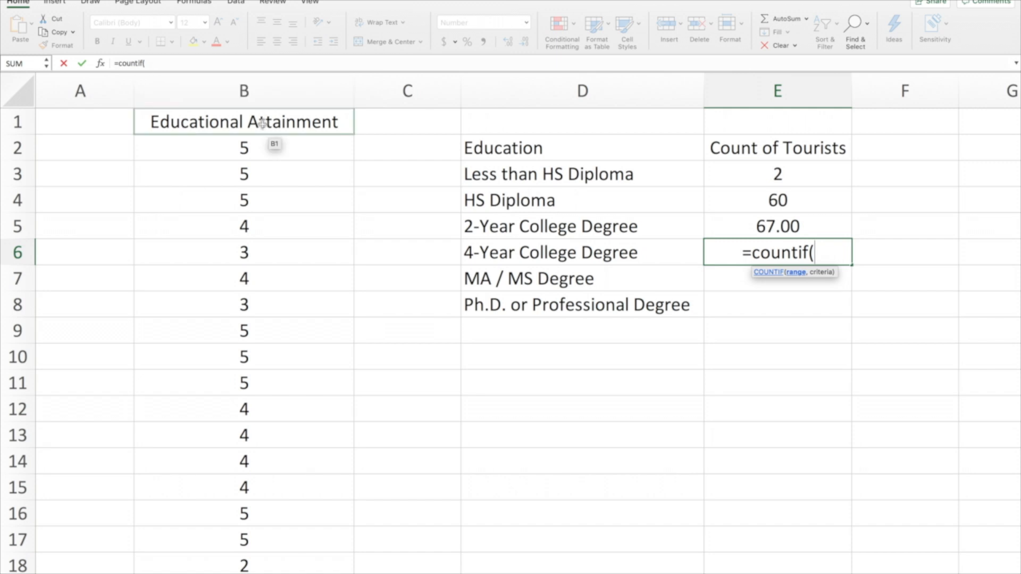
{"action": "type", "text": "b:"}
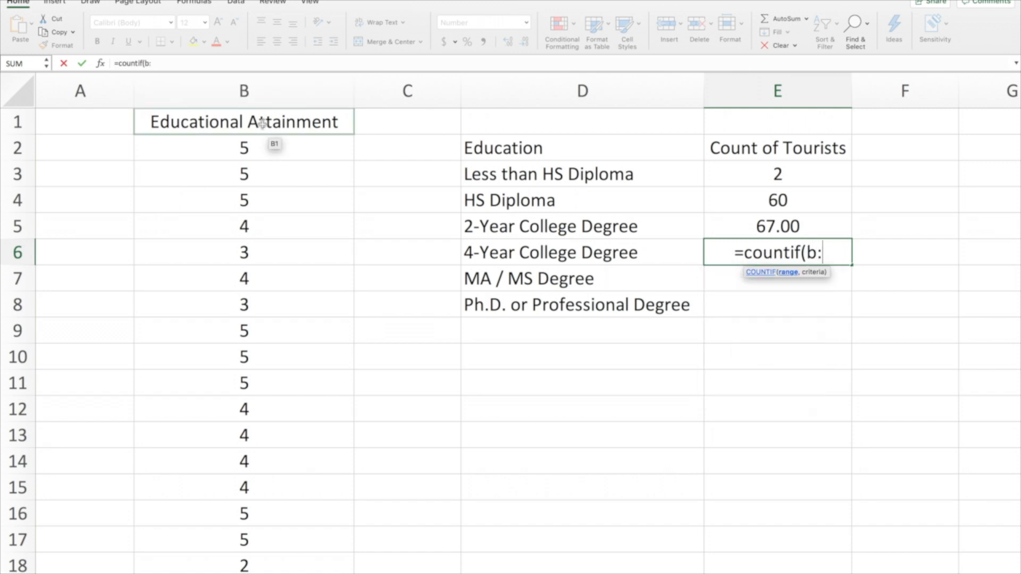
{"action": "type", "text": "b,"}
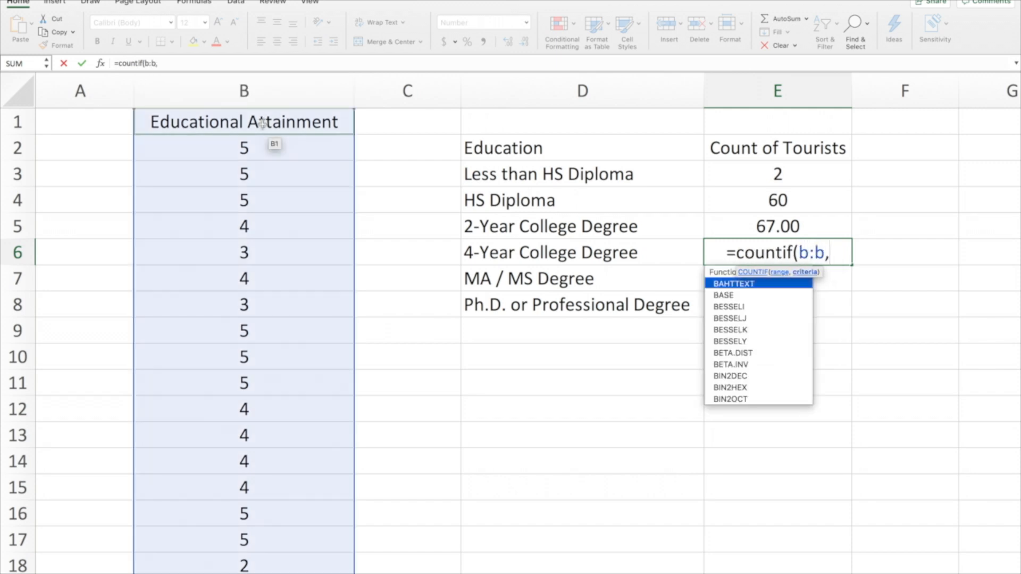
{"action": "type", "text": "4)"}
{"action": "key", "text": "Return"}
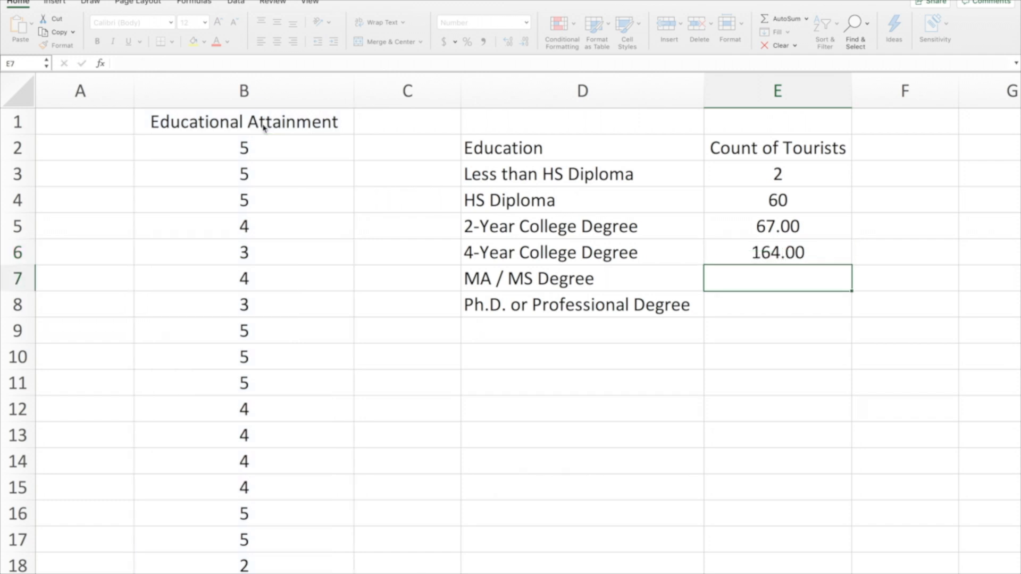
Count the tourists with an MA / MS degree by entering =countif(b:b,5) in E7
{"action": "type", "text": "=count"}
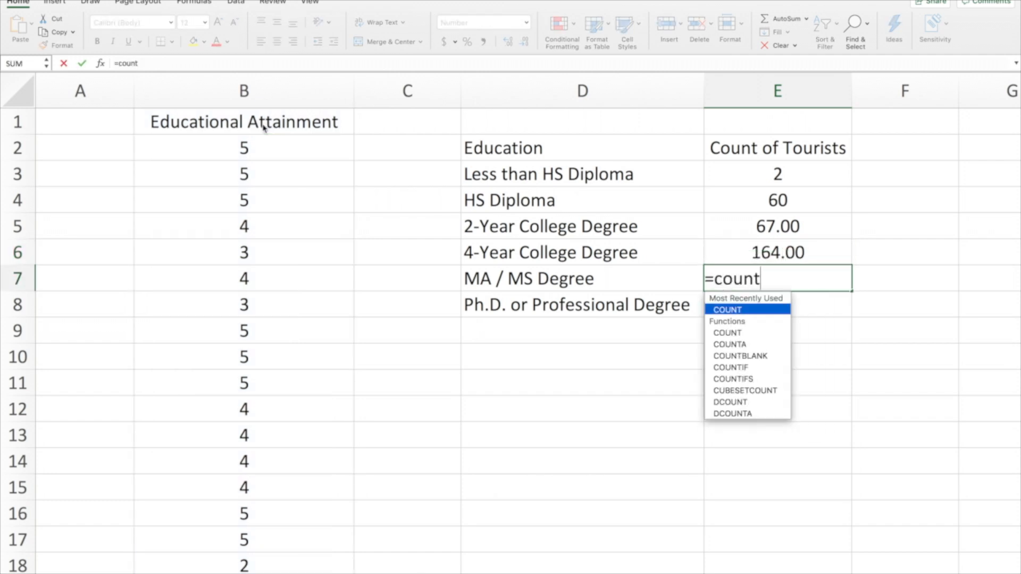
{"action": "type", "text": "if(b:"}
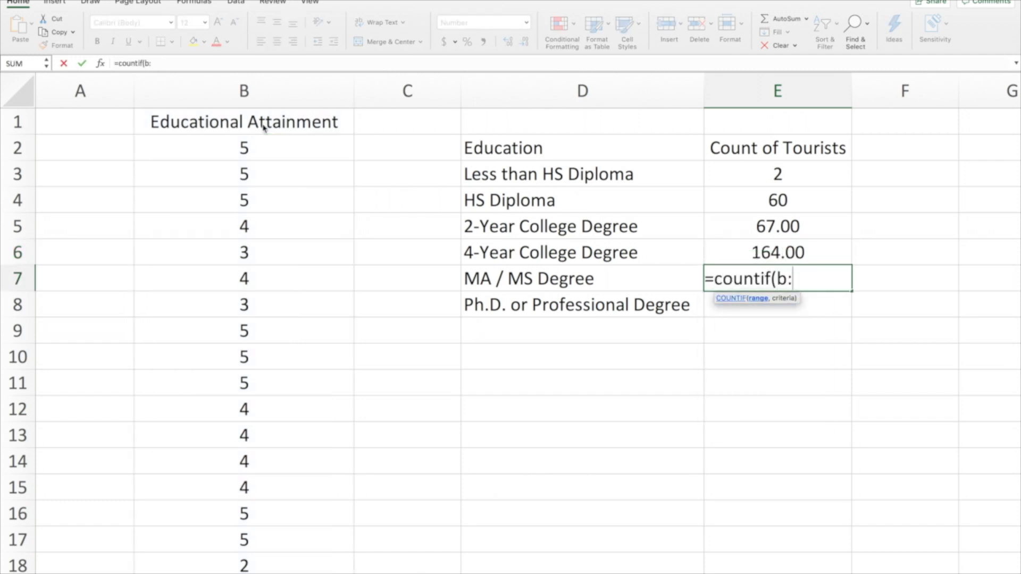
{"action": "type", "text": "b,"}
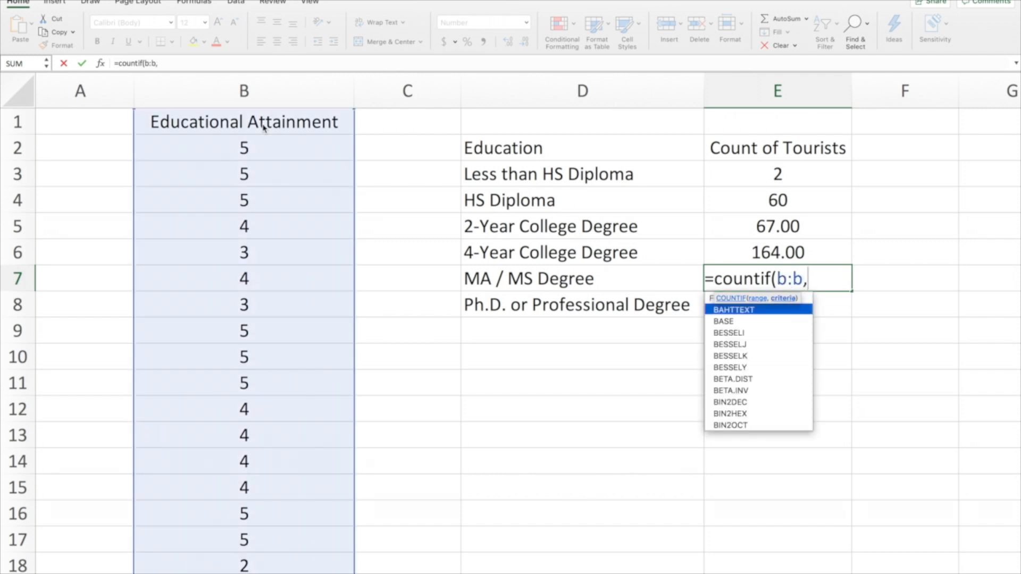
{"action": "type", "text": "5)"}
{"action": "key", "text": "Return"}
Count the tourists with a Ph.D. or professional degree by entering =countif(B:B,6) in E8
{"action": "type", "text": "=count"}
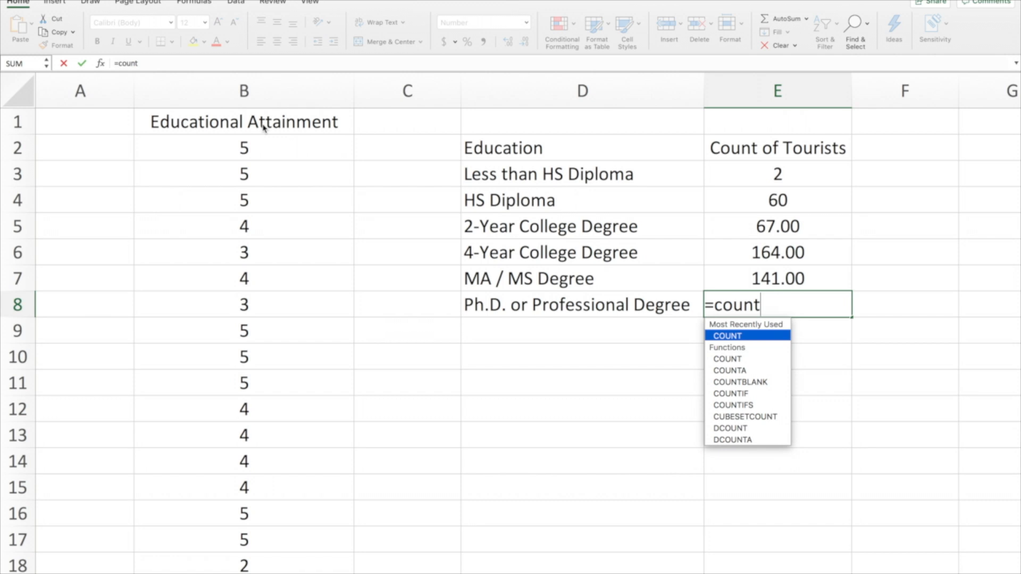
{"action": "type", "text": "if("}
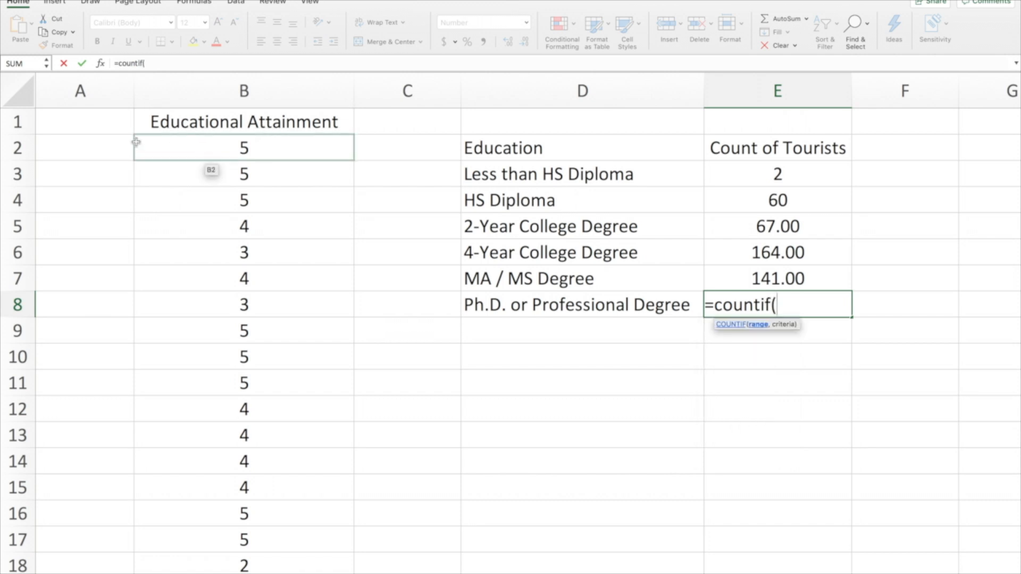
{"action": "left_click", "coordinate": [241, 97]}
{"action": "type", "text": ",6)"}
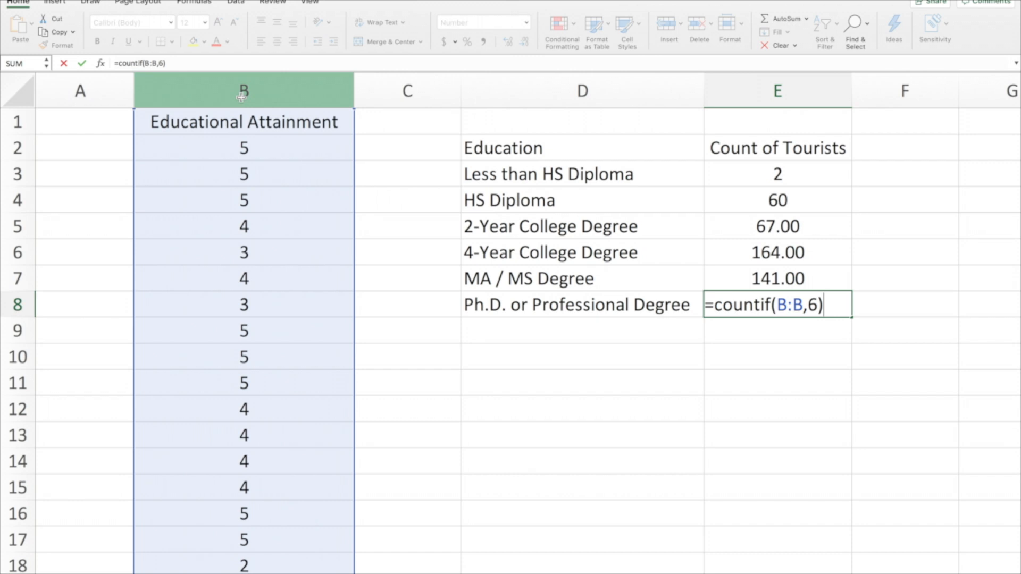
{"action": "key", "text": "Return"}
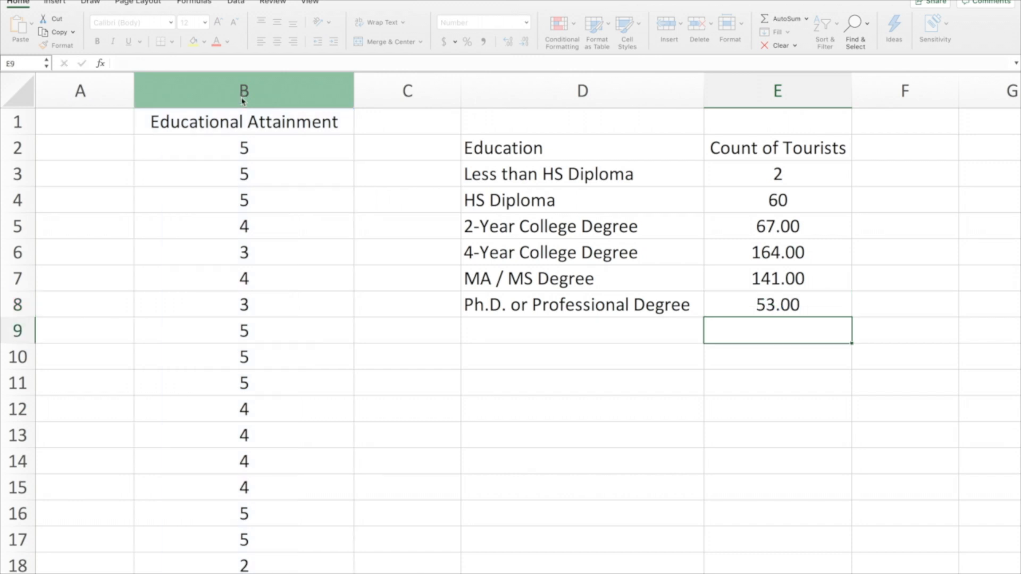
Show the counts in E5 through E8 with no decimal places
{"action": "left_click_drag", "start_coordinate": [791, 223], "coordinate": [791, 305]}
{"action": "left_click", "coordinate": [524, 42]}
{"action": "left_click", "coordinate": [524, 43]}
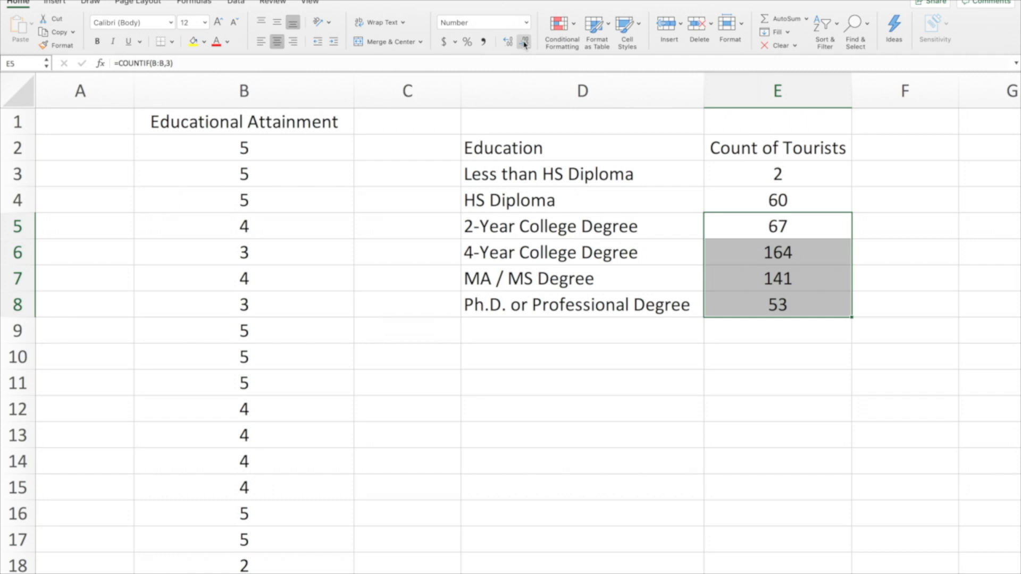
Label D11 as Missing and count the missing responses by entering =countif(B:B,999) in E11
{"action": "left_click", "coordinate": [561, 381]}
{"action": "type", "text": "Missing"}
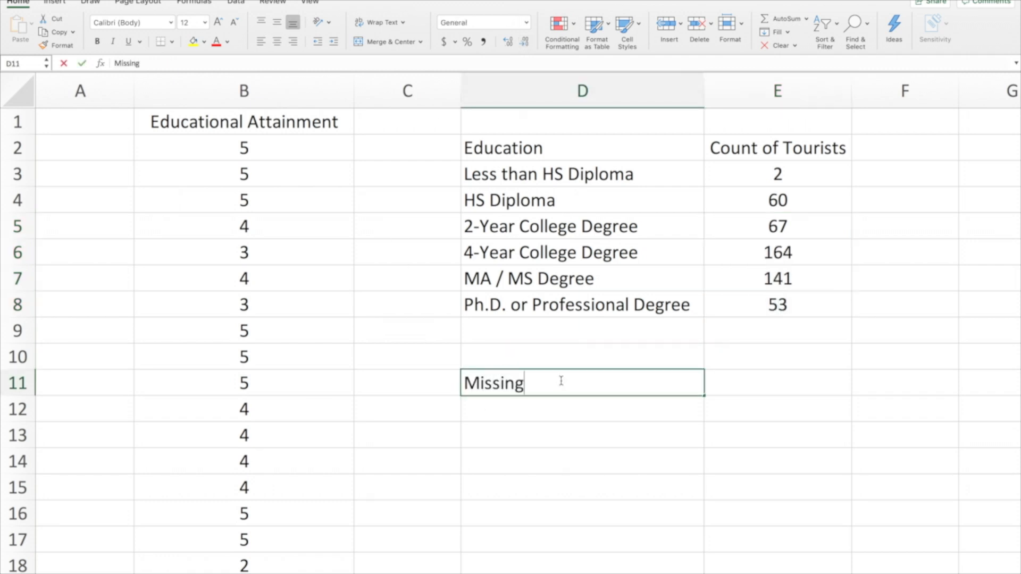
{"action": "key", "text": "Tab"}
{"action": "type", "text": "="}
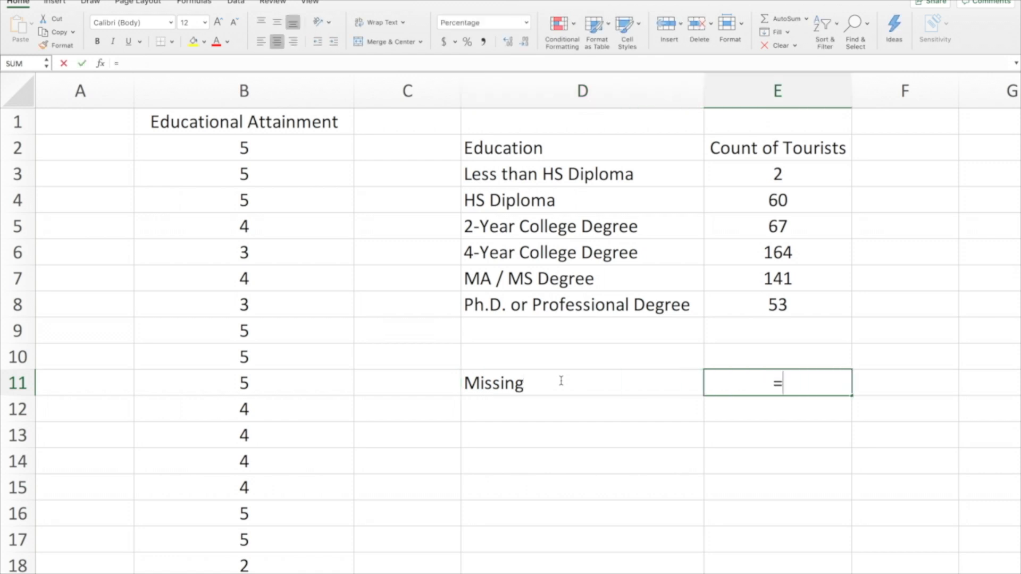
{"action": "type", "text": "countif"}
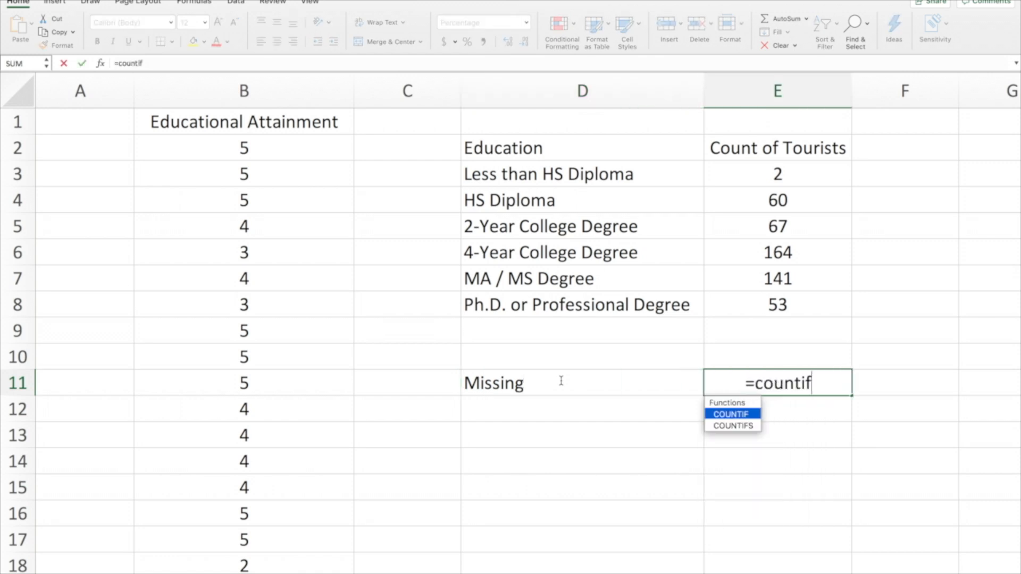
{"action": "type", "text": "("}
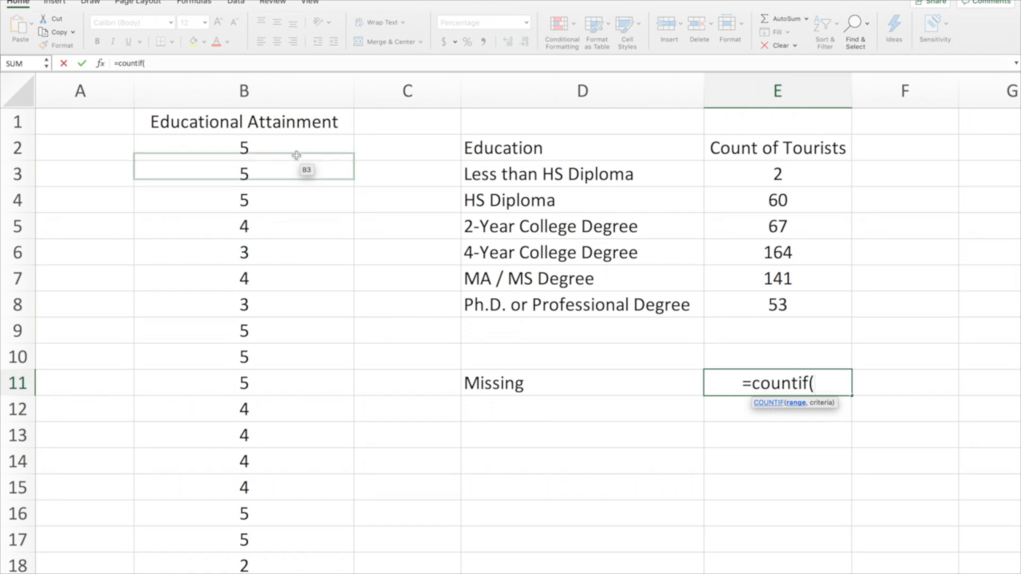
{"action": "left_click", "coordinate": [267, 92]}
{"action": "type", "text": ","}
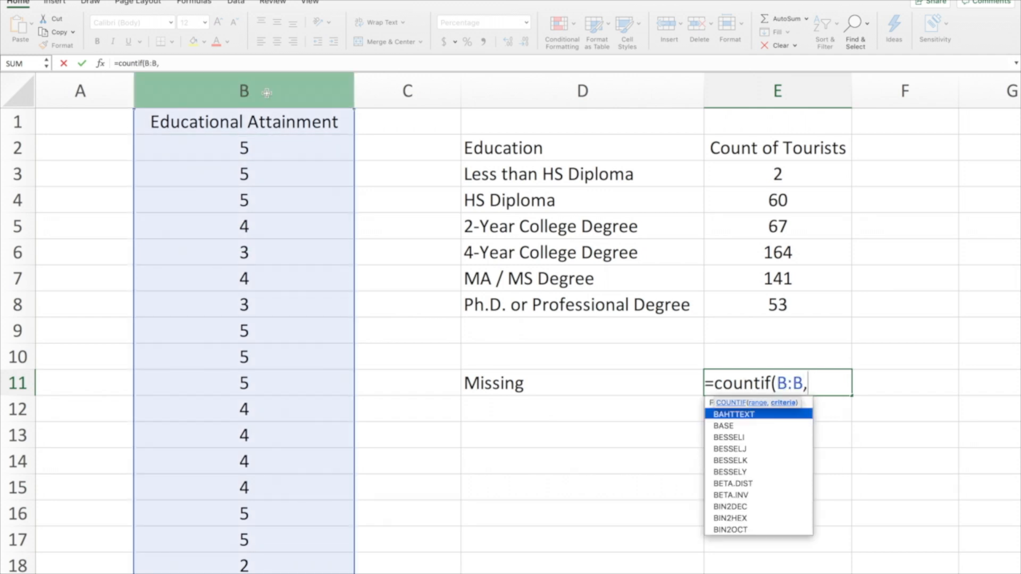
{"action": "type", "text": "9999"}
{"action": "key", "text": "BackSpace"}
{"action": "type", "text": ")"}
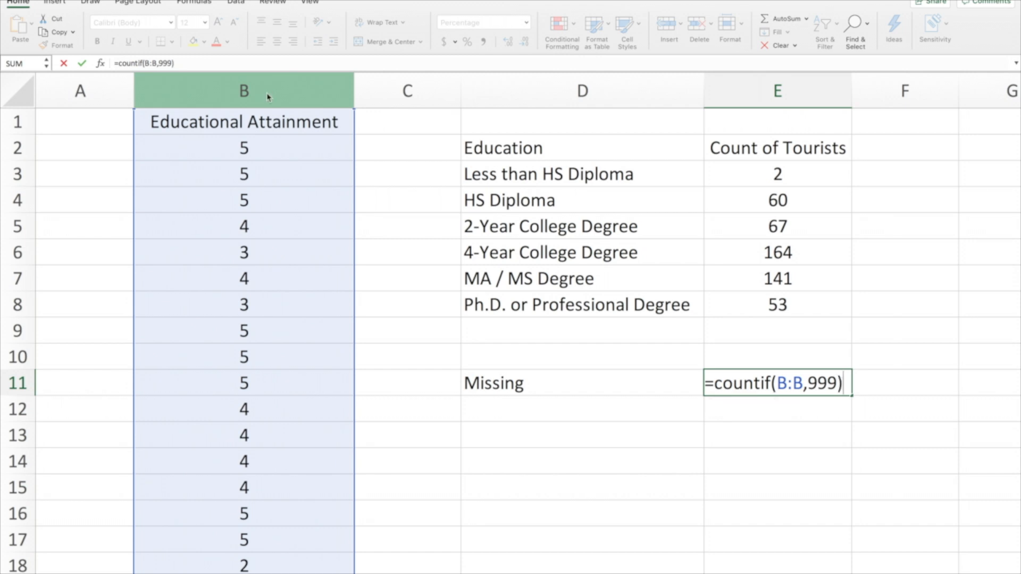
{"action": "key", "text": "Return"}
Format the missing-data count in E11 as Number with no decimal places
{"action": "left_click", "coordinate": [781, 379]}
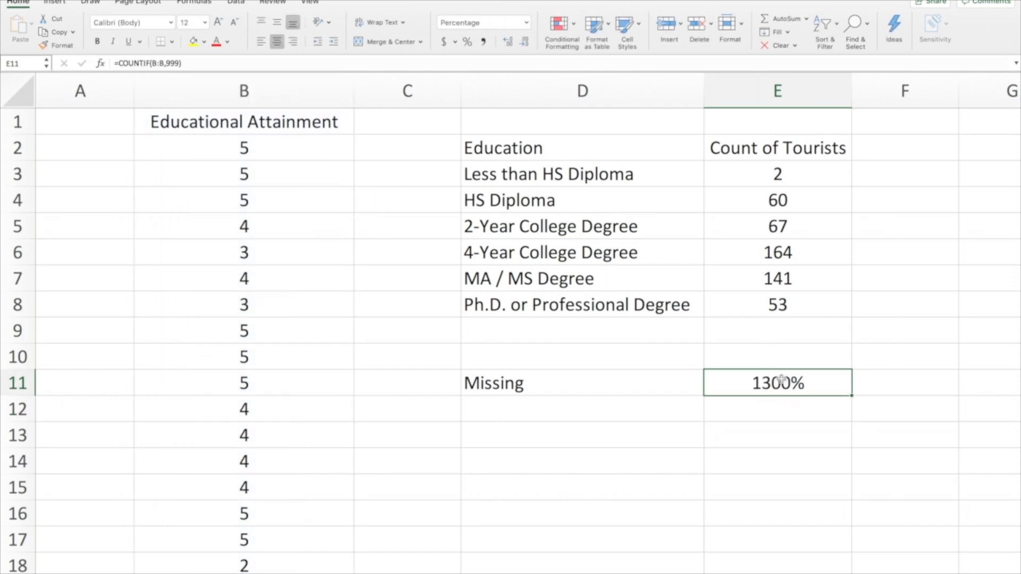
{"action": "left_click", "coordinate": [526, 22]}
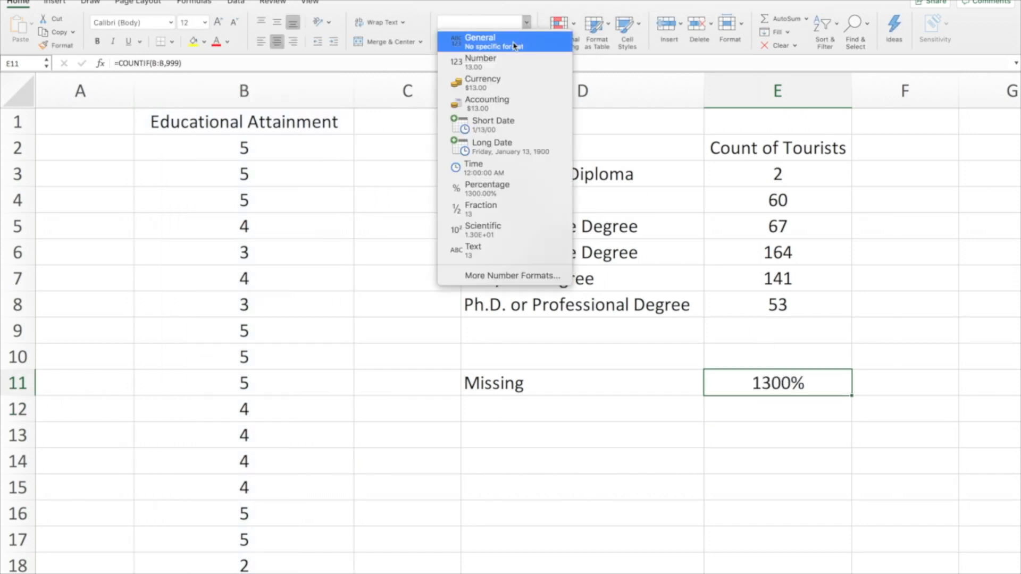
{"action": "left_click", "coordinate": [481, 62]}
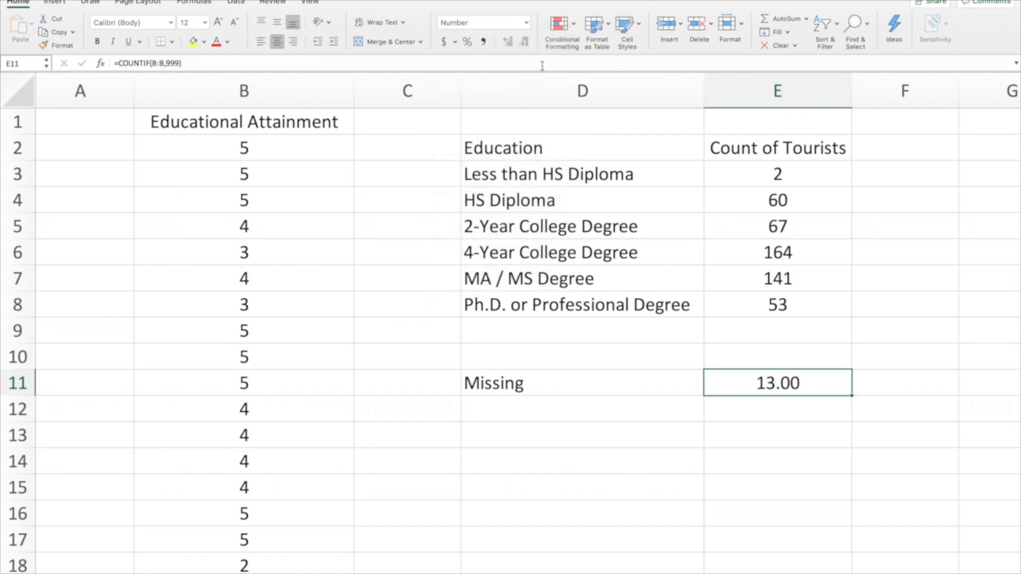
{"action": "left_click", "coordinate": [526, 47]}
{"action": "left_click", "coordinate": [526, 47]}
Total the education category counts by entering =sum(E3:E8) in E9
{"action": "left_click", "coordinate": [793, 332]}
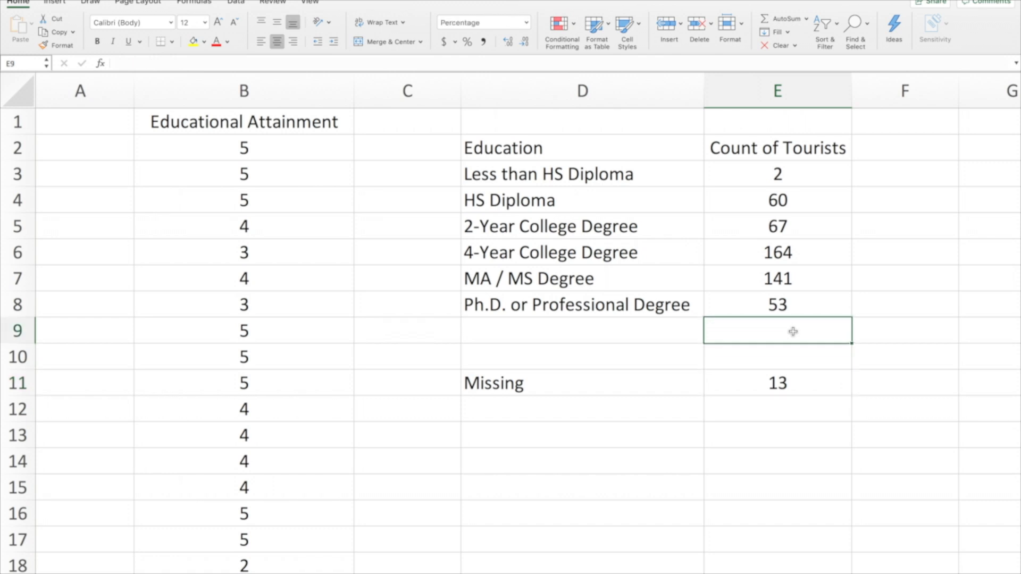
{"action": "type", "text": "=sum"}
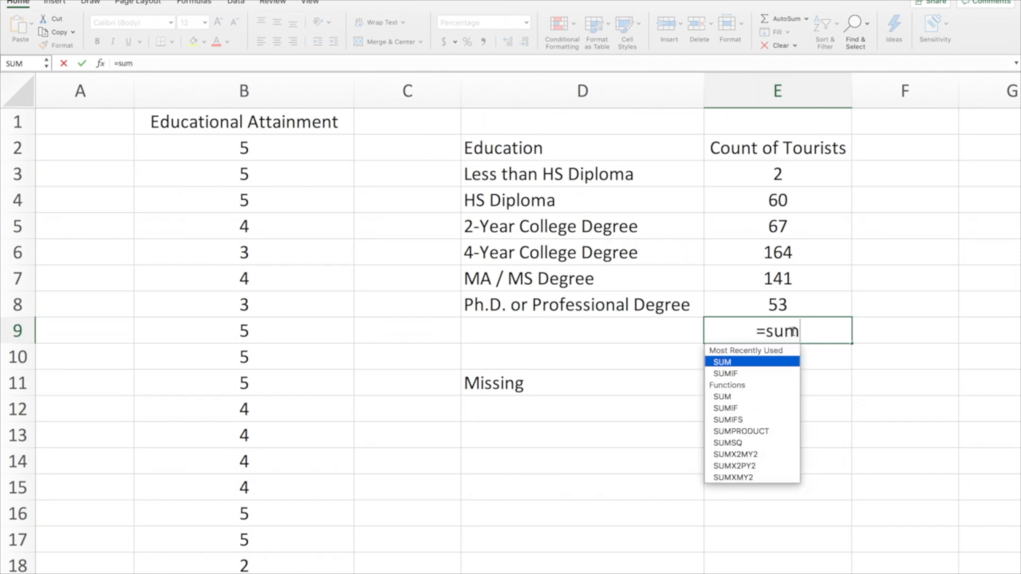
{"action": "type", "text": "("}
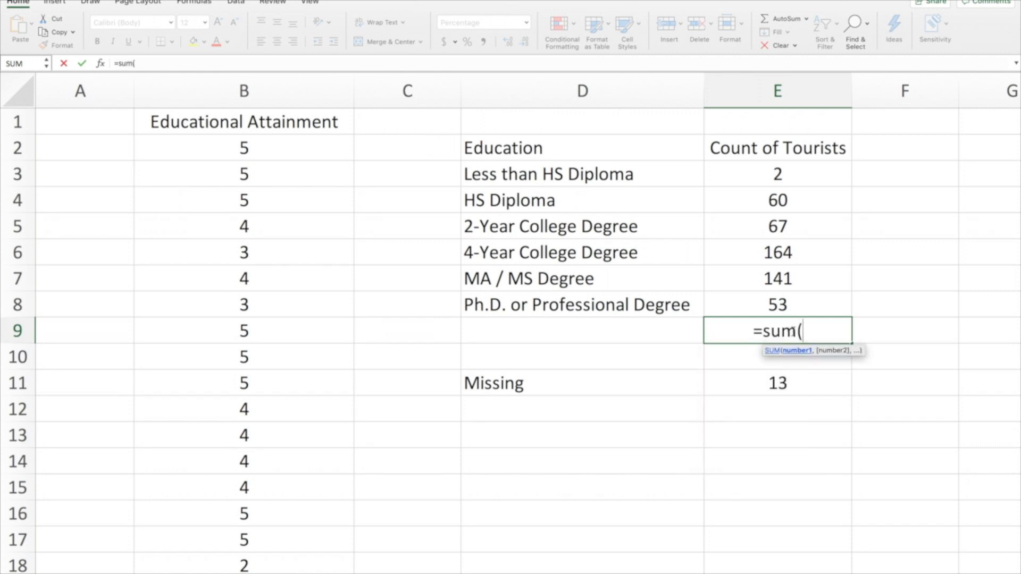
{"action": "left_click", "coordinate": [798, 173]}
{"action": "left_click_drag", "start_coordinate": [798, 173], "coordinate": [800, 299]}
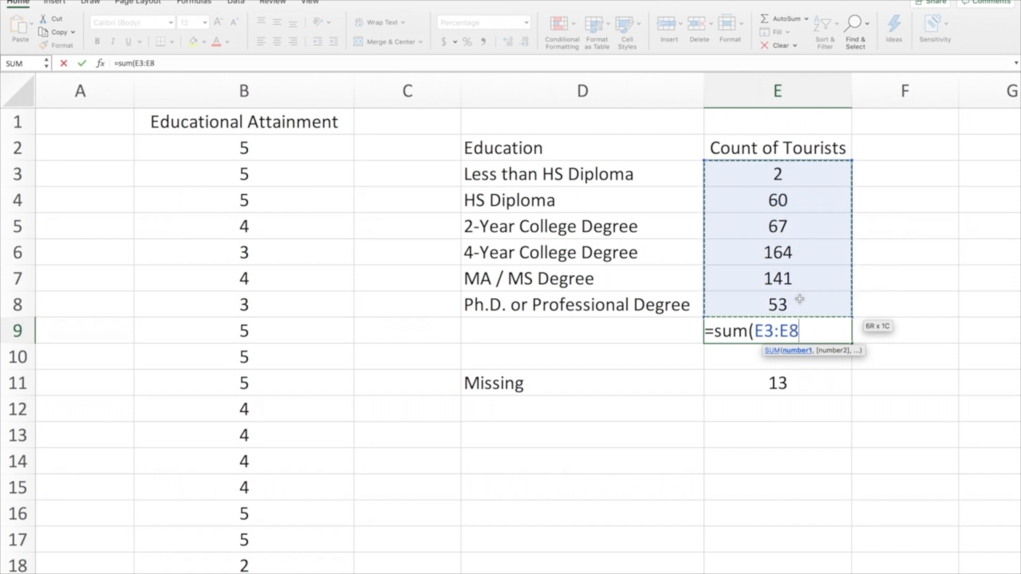
{"action": "type", "text": ")"}
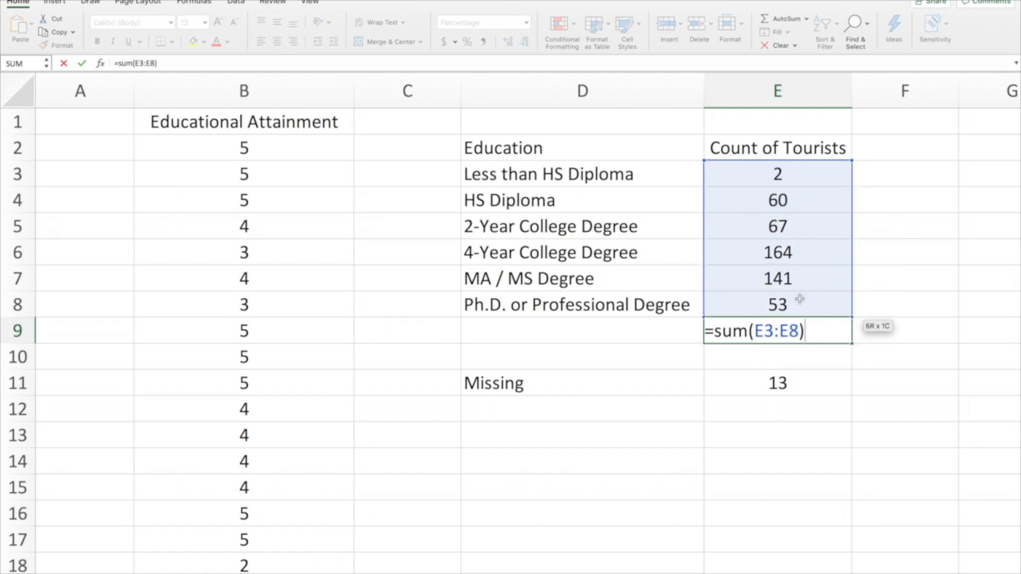
{"action": "key", "text": "Return"}
Format the total in E9 as Number with no decimal places
{"action": "left_click", "coordinate": [760, 325]}
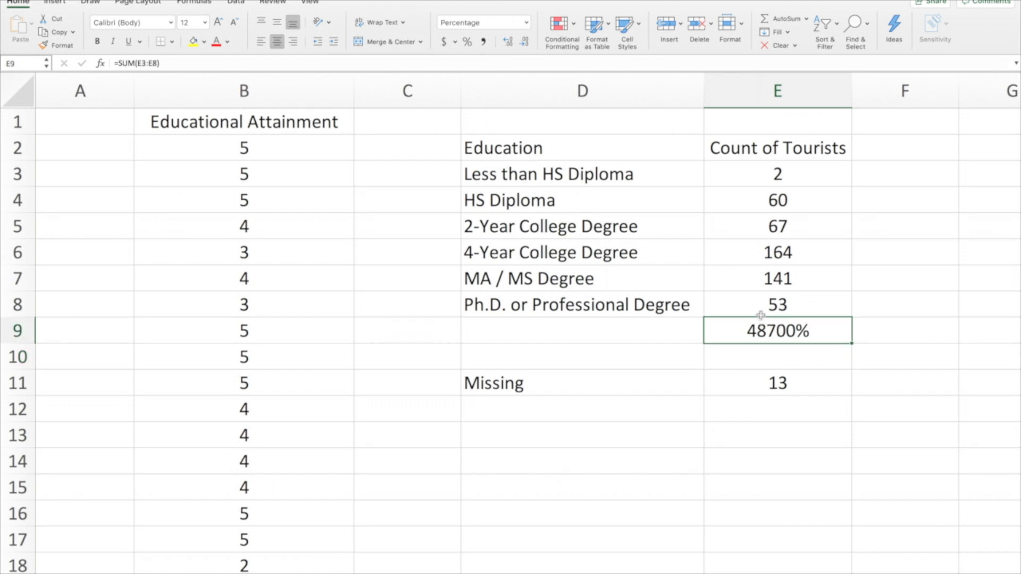
{"action": "left_click", "coordinate": [527, 23]}
{"action": "left_click", "coordinate": [511, 64]}
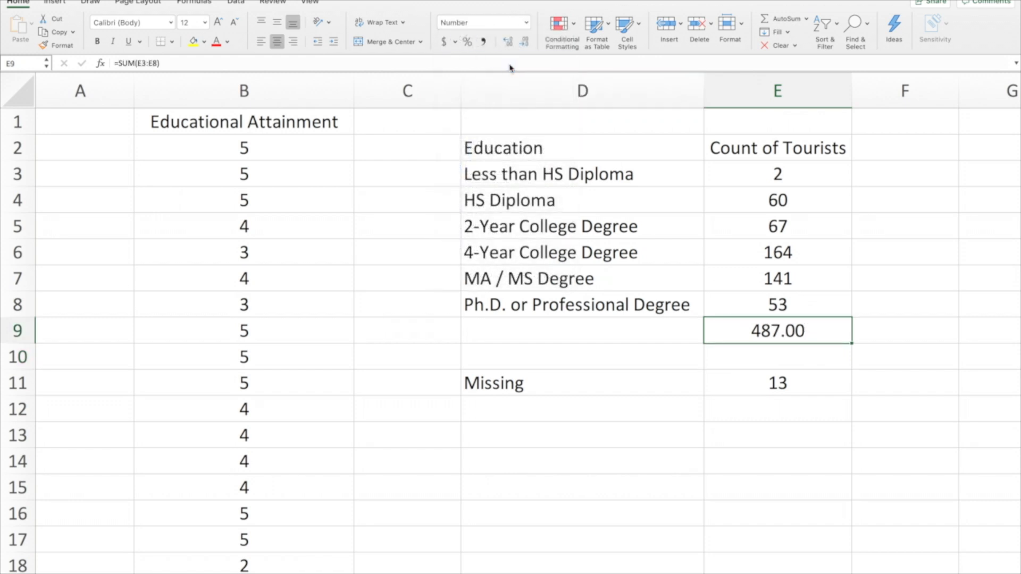
{"action": "left_click", "coordinate": [524, 42]}
{"action": "left_click", "coordinate": [524, 42]}
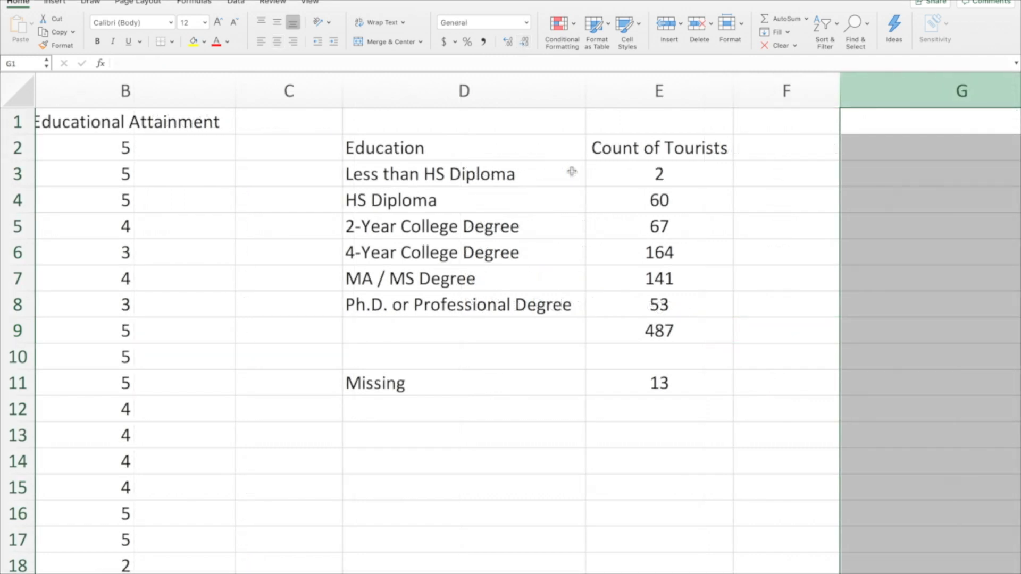
Copy the Education header and category labels from D2:D8 and paste them starting at G2
{"action": "scroll", "coordinate": [662, 252], "scroll_direction": "right", "scroll_amount": 5}
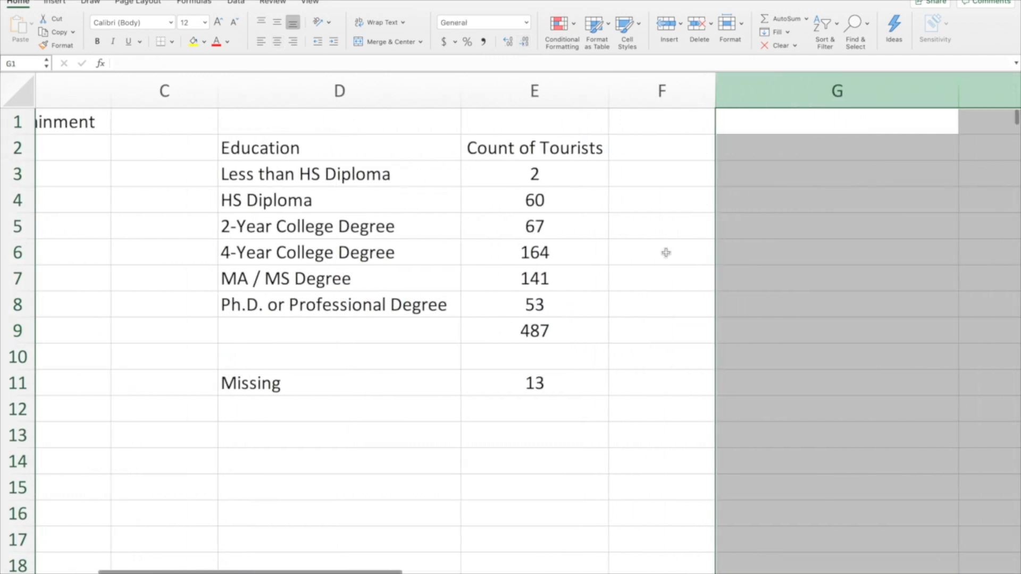
{"action": "scroll", "coordinate": [665, 252], "scroll_direction": "right", "scroll_amount": 3}
{"action": "scroll", "coordinate": [650, 251], "scroll_direction": "left", "scroll_amount": 2}
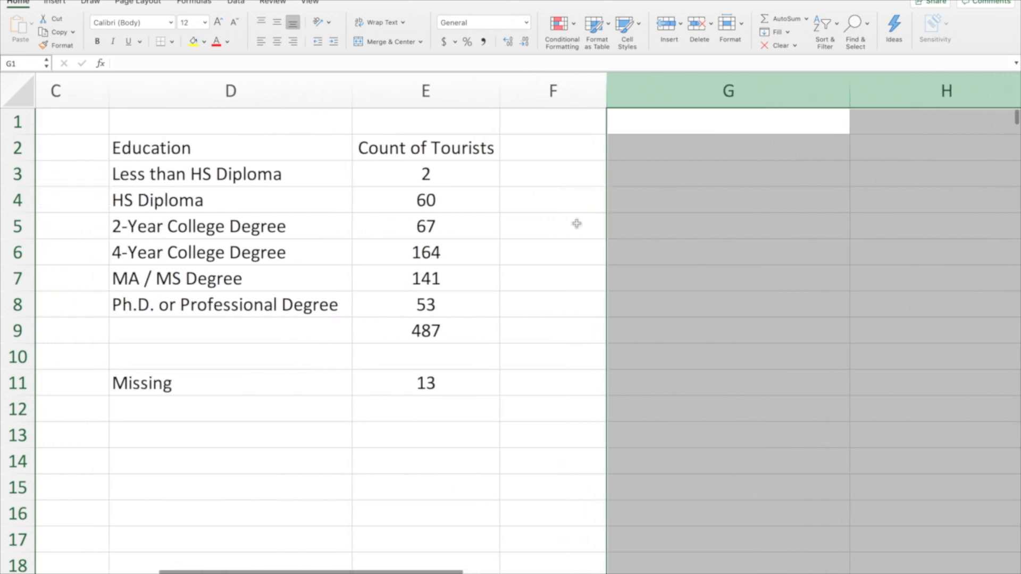
{"action": "left_click_drag", "start_coordinate": [281, 145], "coordinate": [278, 304]}
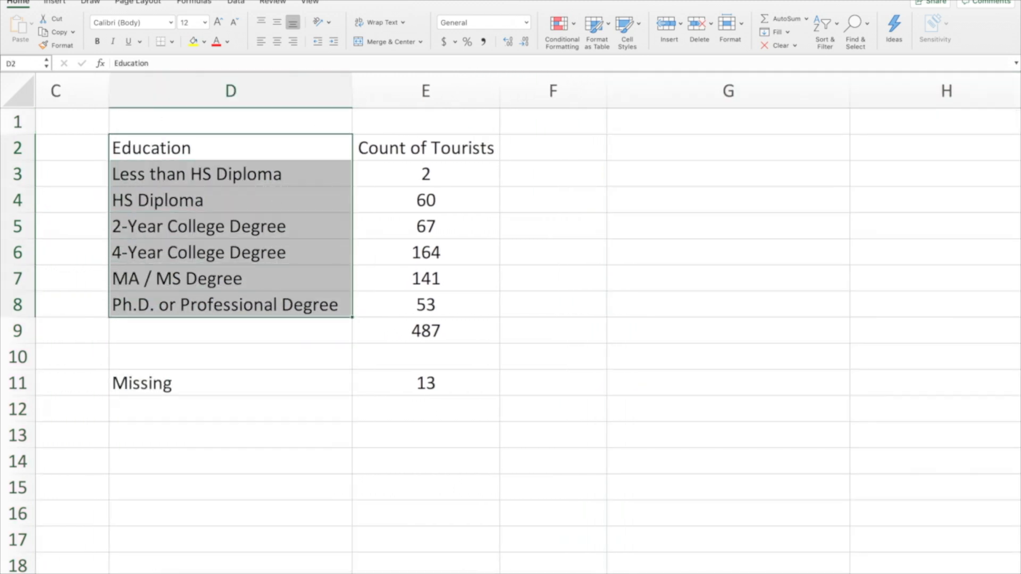
{"action": "left_click", "coordinate": [115, 5]}
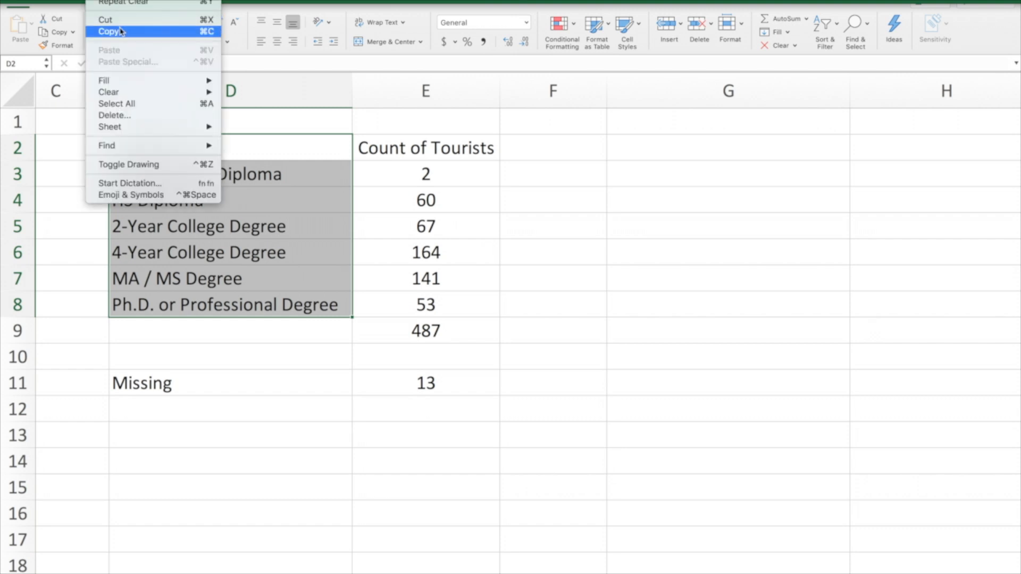
{"action": "left_click", "coordinate": [104, 32]}
{"action": "left_click", "coordinate": [609, 154]}
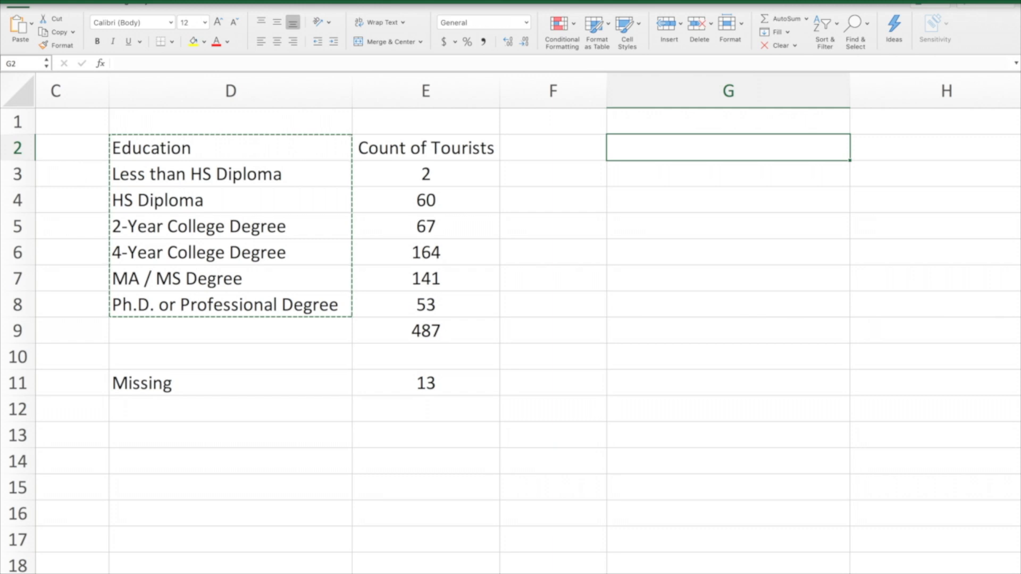
{"action": "left_click", "coordinate": [115, 4]}
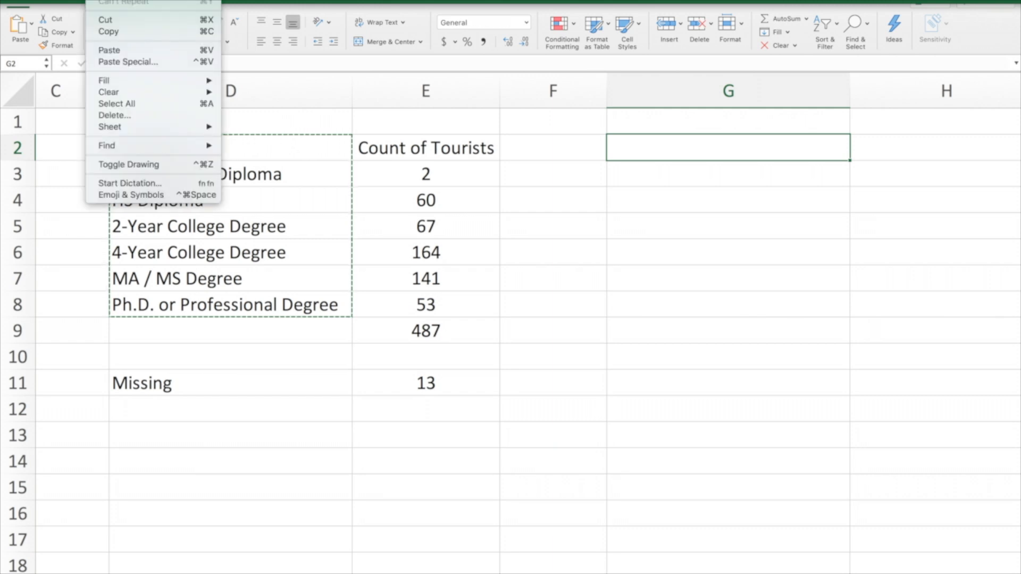
{"action": "left_click", "coordinate": [127, 50]}
Enter the column header Percentage of Tourists in H2 beside the copied Education labels
{"action": "scroll", "coordinate": [802, 477], "scroll_direction": "right", "scroll_amount": 5}
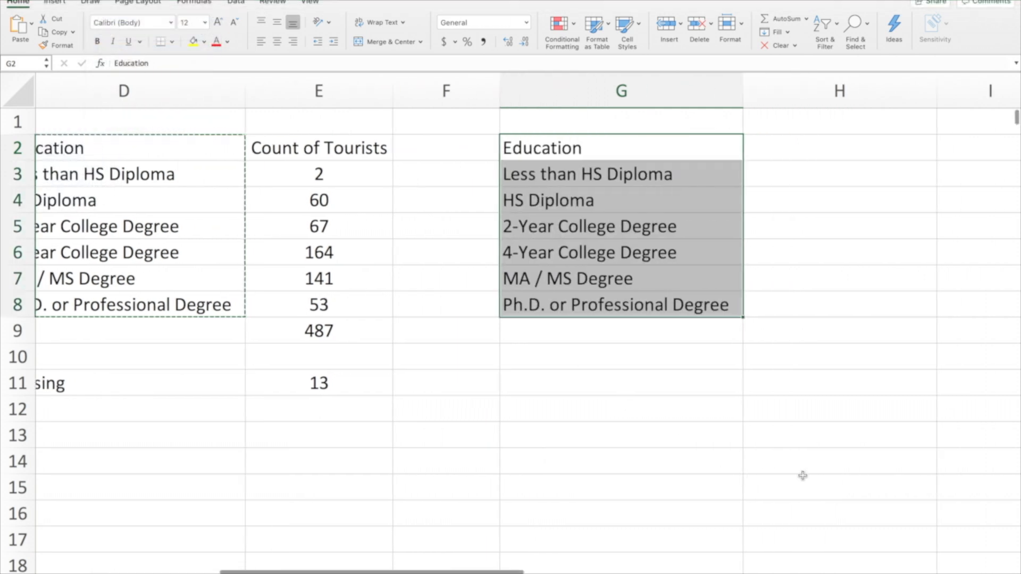
{"action": "left_click", "coordinate": [730, 152]}
{"action": "type", "text": "Percentage of "}
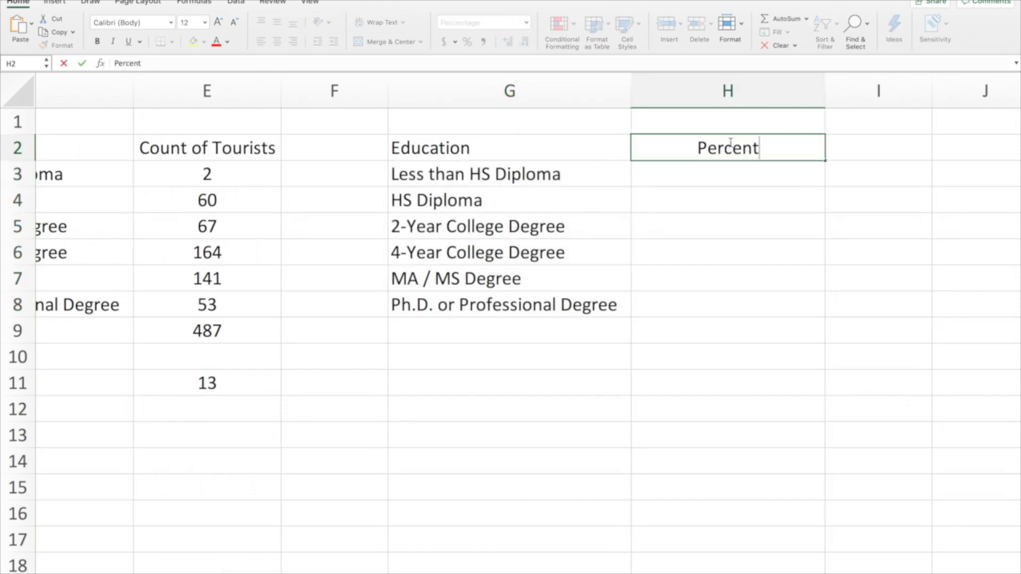
{"action": "type", "text": "Tourists"}
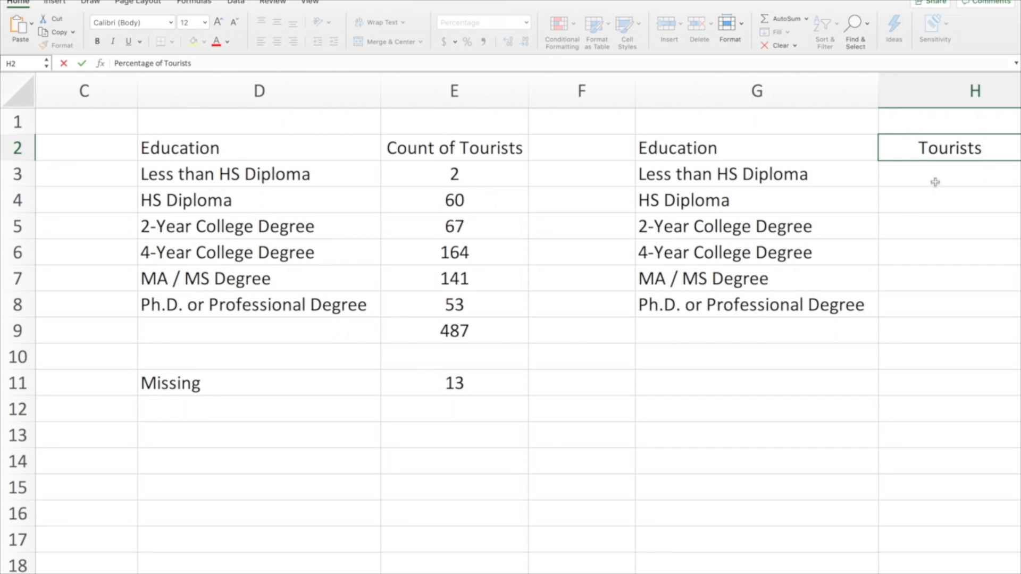
{"action": "key", "text": "Return"}
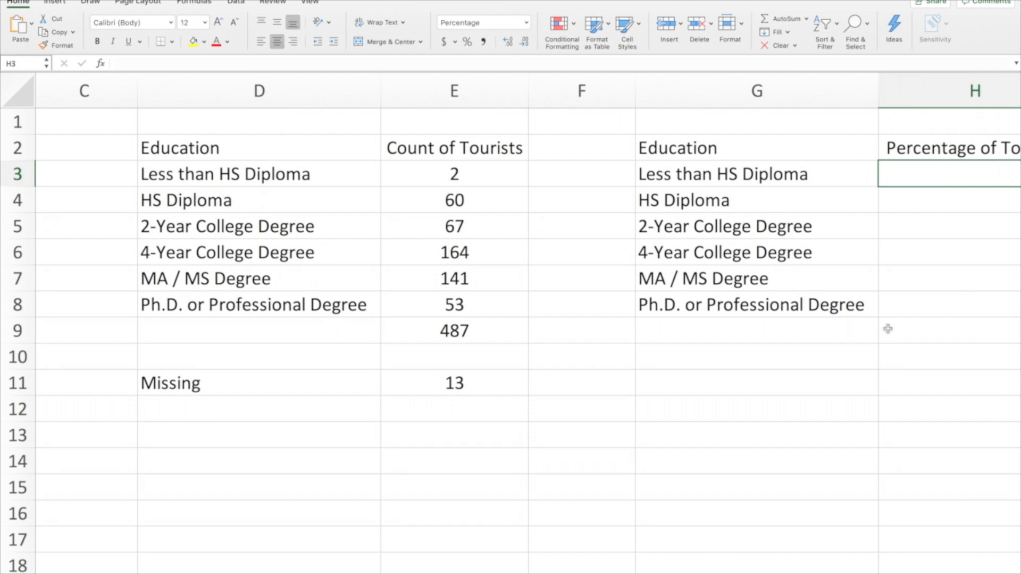
Calculate the percentage of tourists with less than an HS diploma by entering =E3/E9 in H3
{"action": "scroll", "coordinate": [888, 328], "scroll_direction": "right", "scroll_amount": 5}
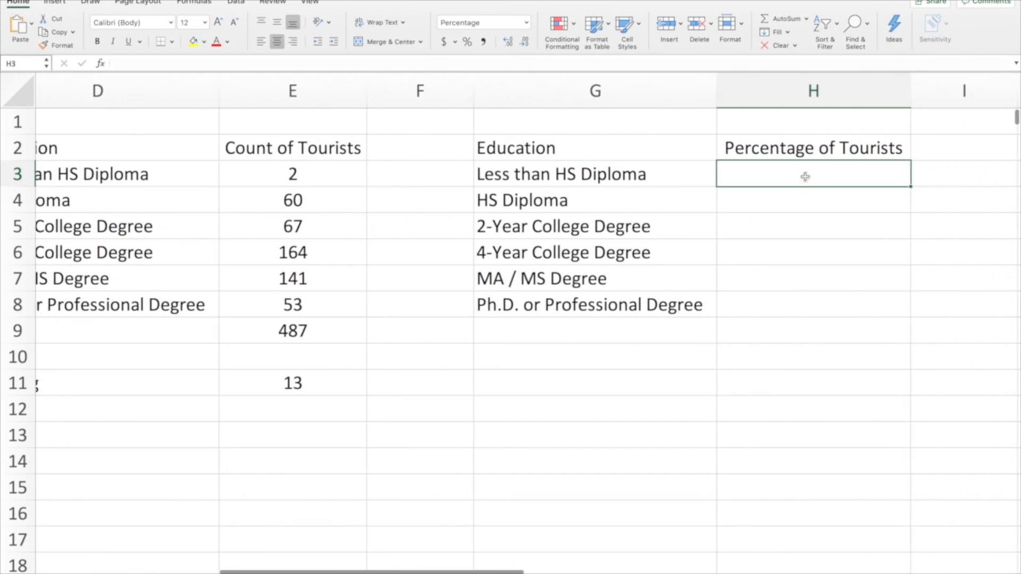
{"action": "type", "text": "="}
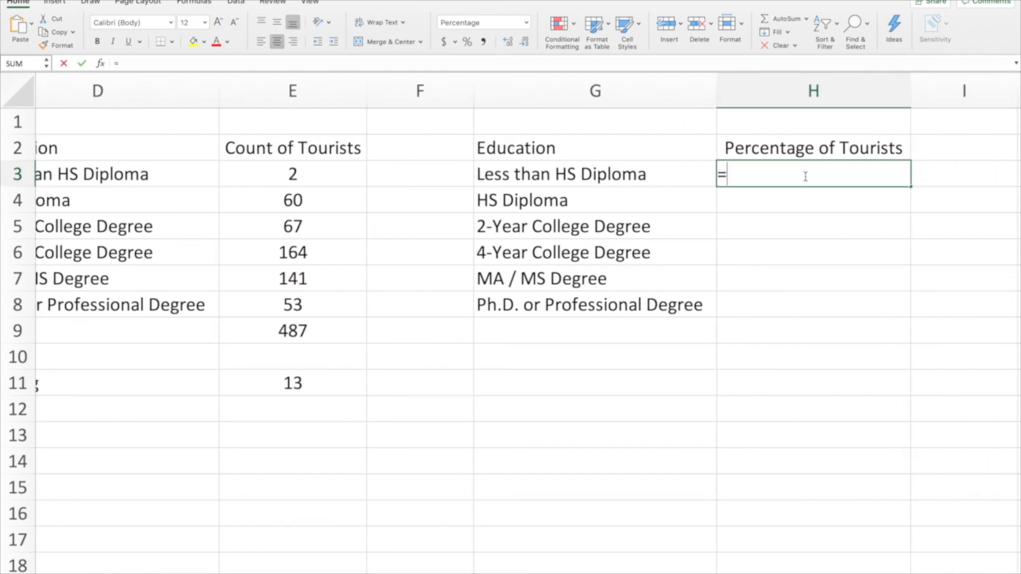
{"action": "left_click", "coordinate": [309, 173]}
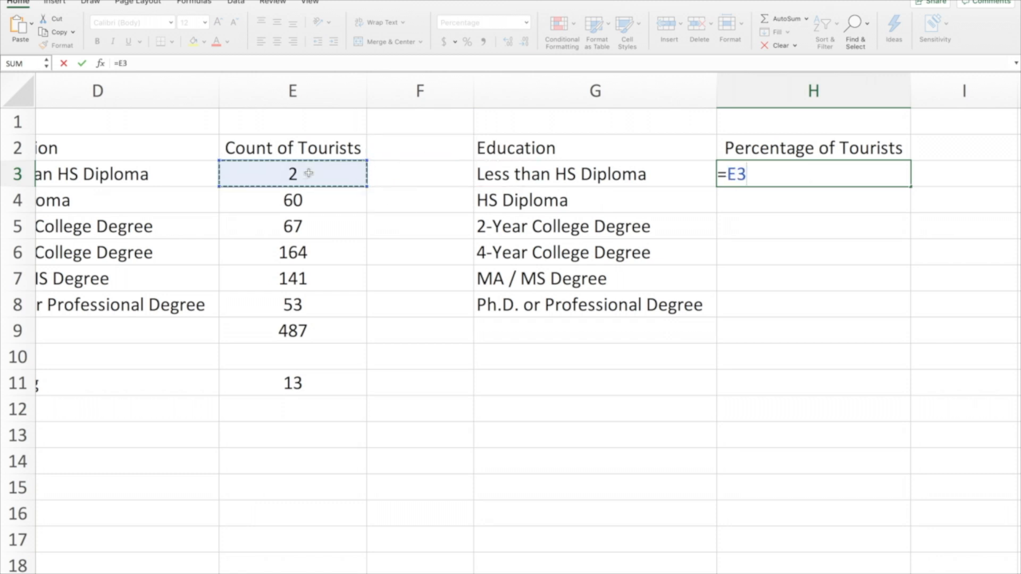
{"action": "type", "text": "/"}
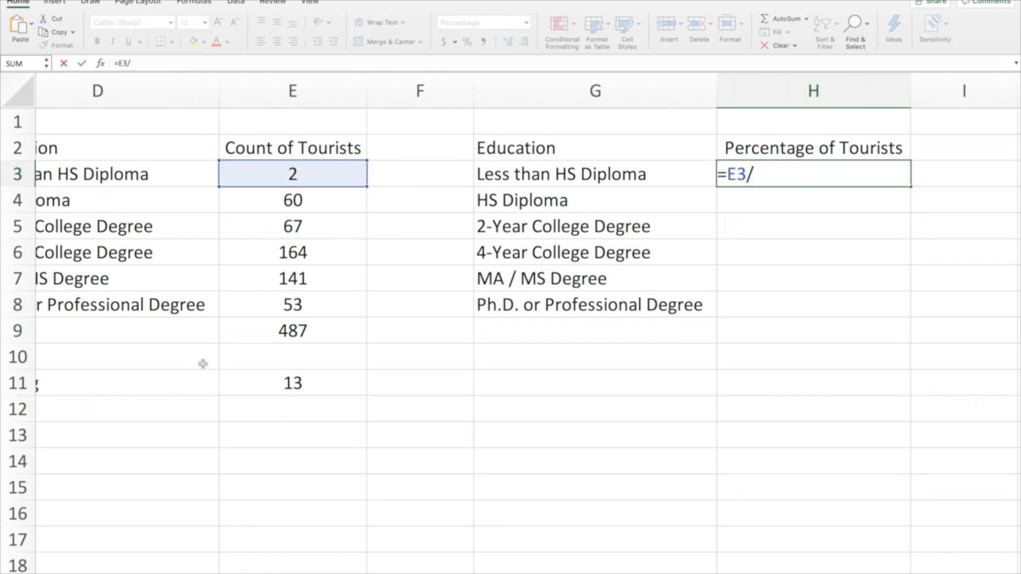
{"action": "left_click", "coordinate": [316, 331]}
{"action": "key", "text": "Return"}
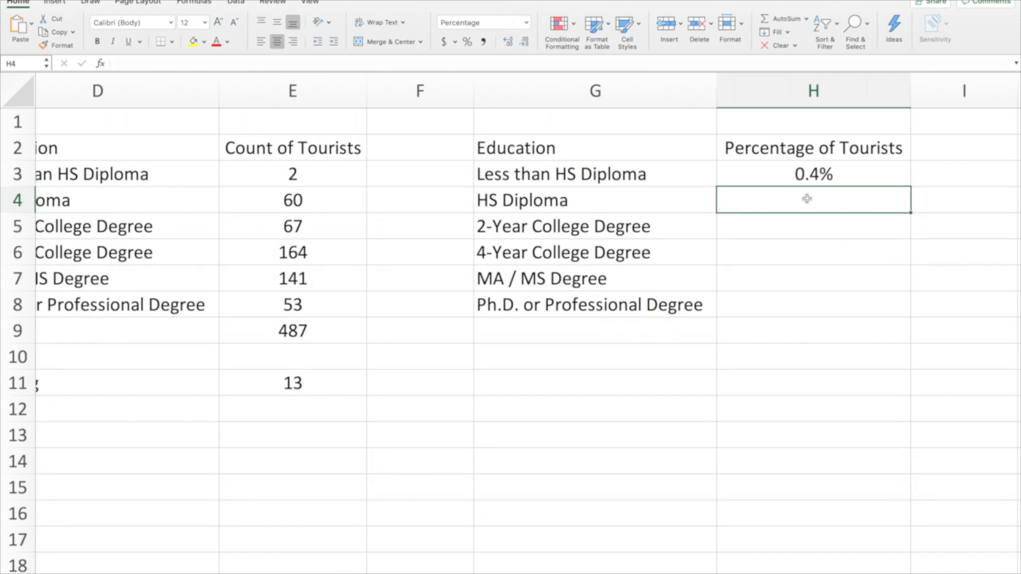
{"action": "left_click", "coordinate": [803, 227]}
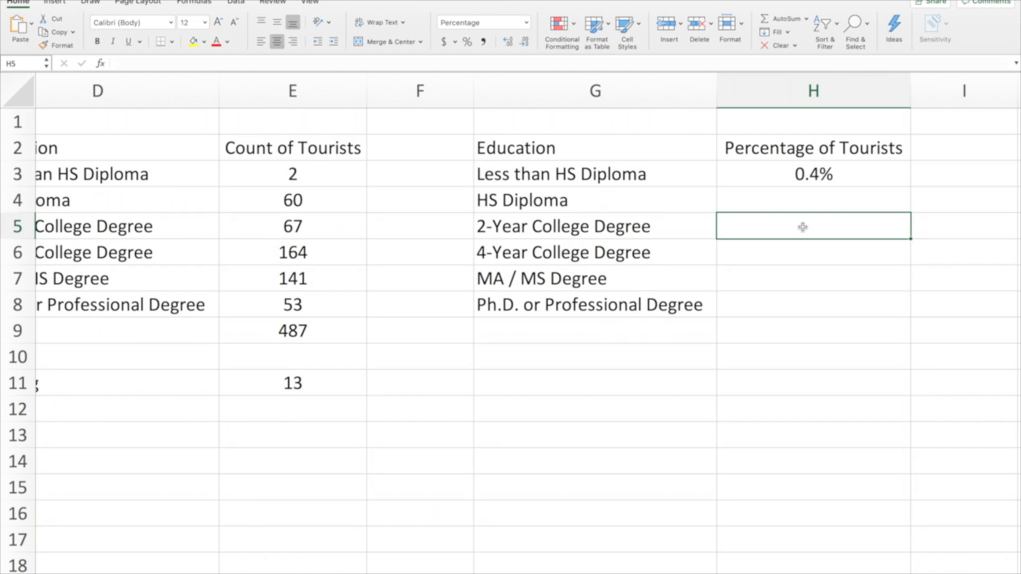
{"action": "left_click", "coordinate": [799, 247]}
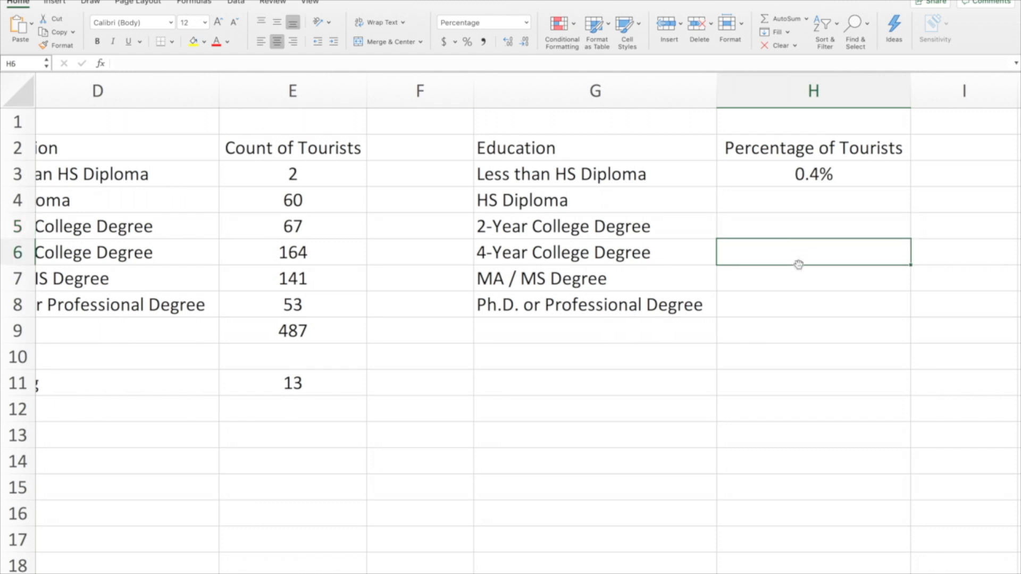
Copy the percentage formula from H3 and paste it into H4 for the HS Diploma category
{"action": "left_click", "coordinate": [840, 173]}
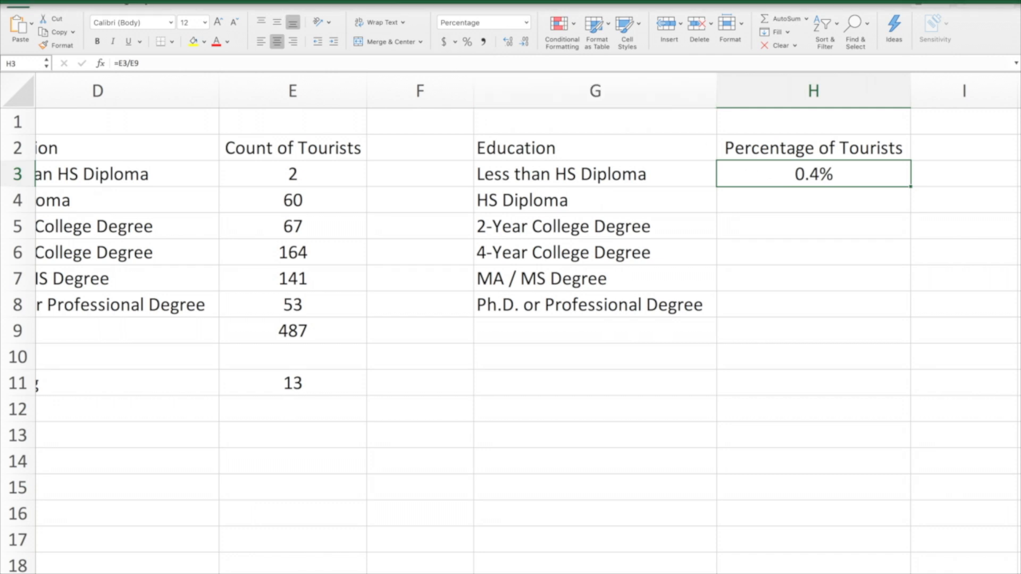
{"action": "left_click", "coordinate": [98, 1]}
{"action": "left_click", "coordinate": [123, 31]}
{"action": "left_click", "coordinate": [831, 204]}
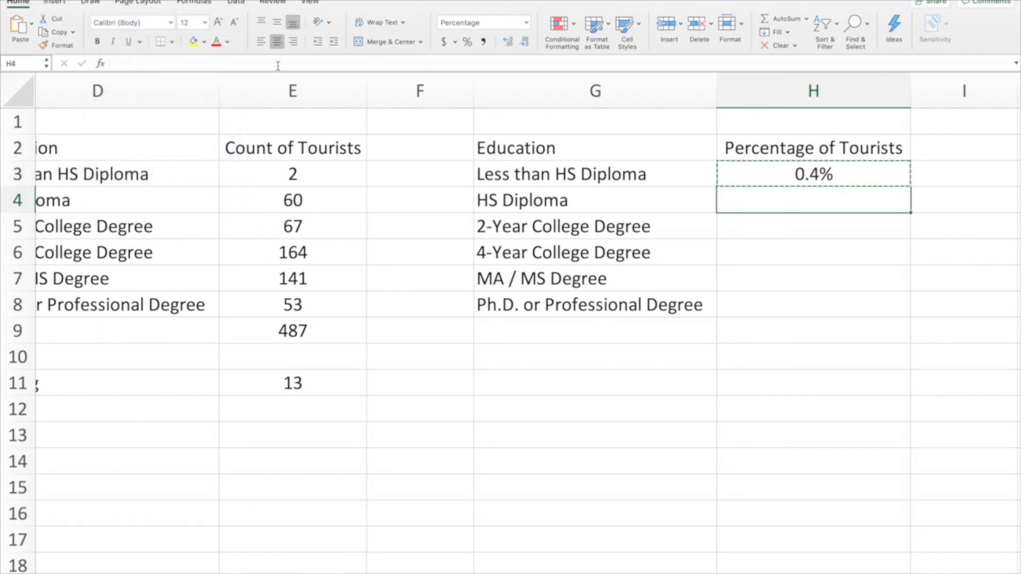
{"action": "left_click", "coordinate": [98, 0]}
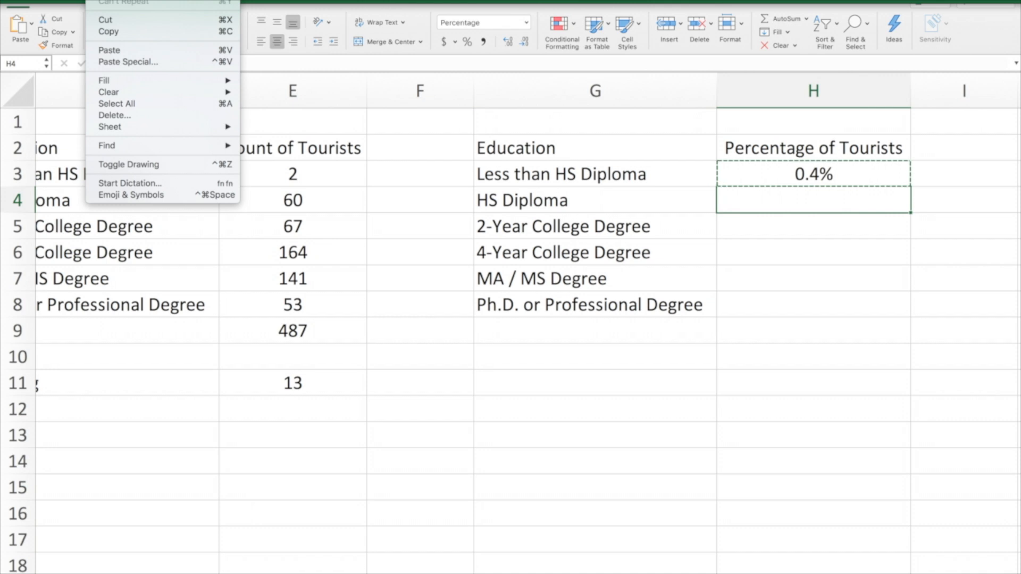
{"action": "left_click", "coordinate": [160, 53]}
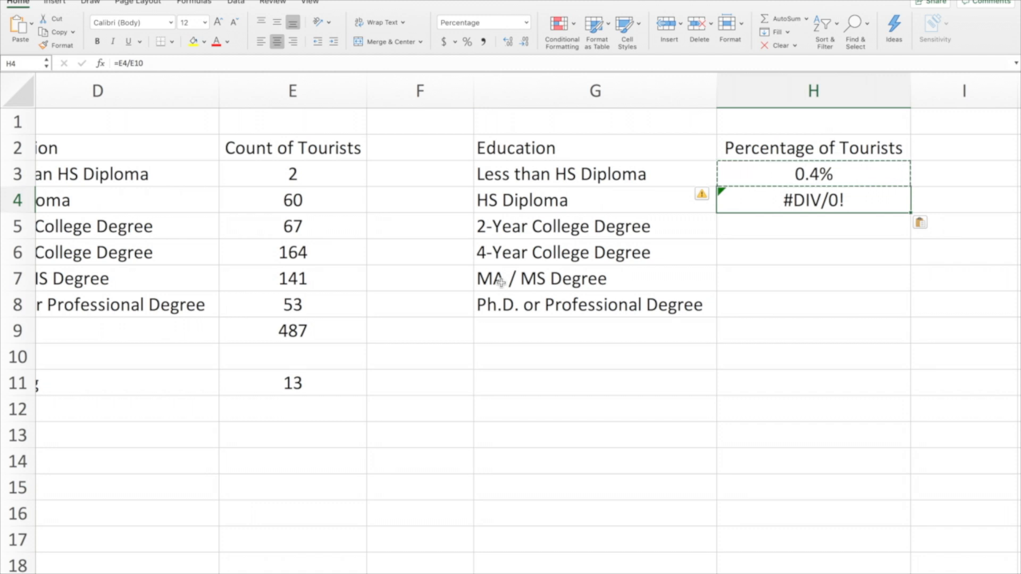
Compare the formulas in H3 and H4 and examine cells E4 and E10 that the pasted formula references
{"action": "left_click", "coordinate": [849, 171]}
{"action": "left_click", "coordinate": [849, 201]}
{"action": "left_click", "coordinate": [847, 175]}
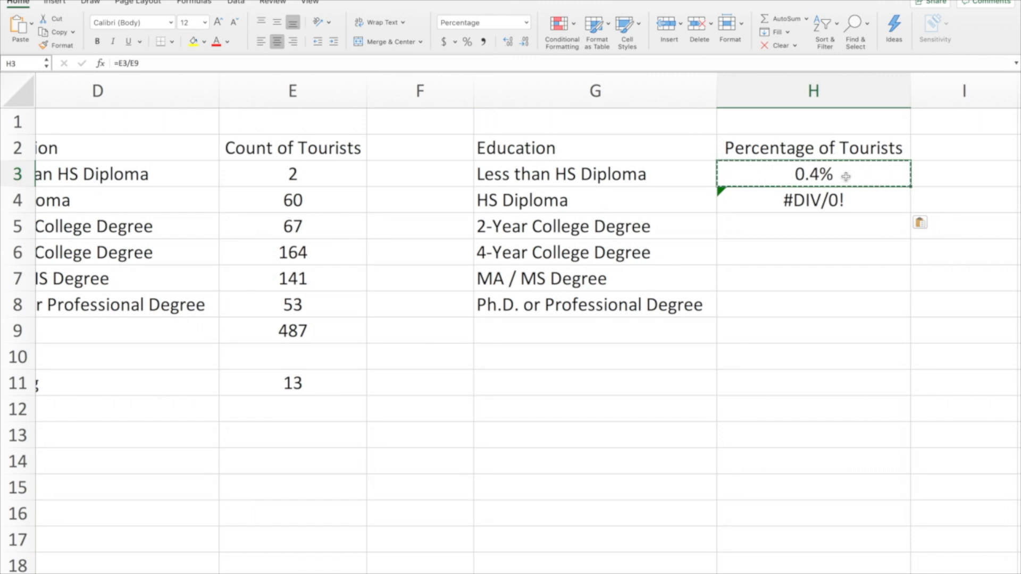
{"action": "left_click", "coordinate": [836, 201]}
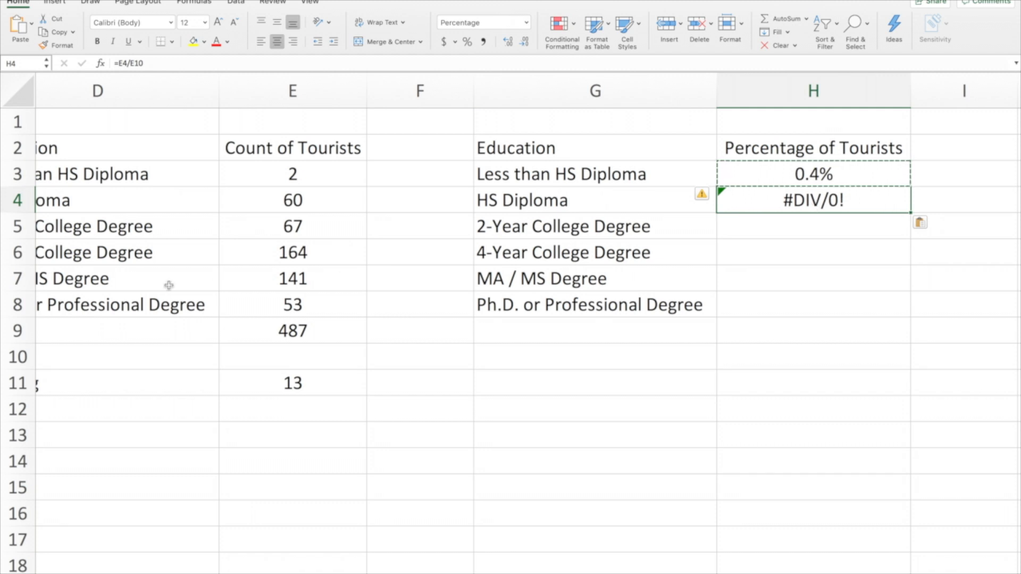
{"action": "scroll", "coordinate": [170, 282], "scroll_direction": "left", "scroll_amount": 5}
{"action": "left_click", "coordinate": [433, 200]}
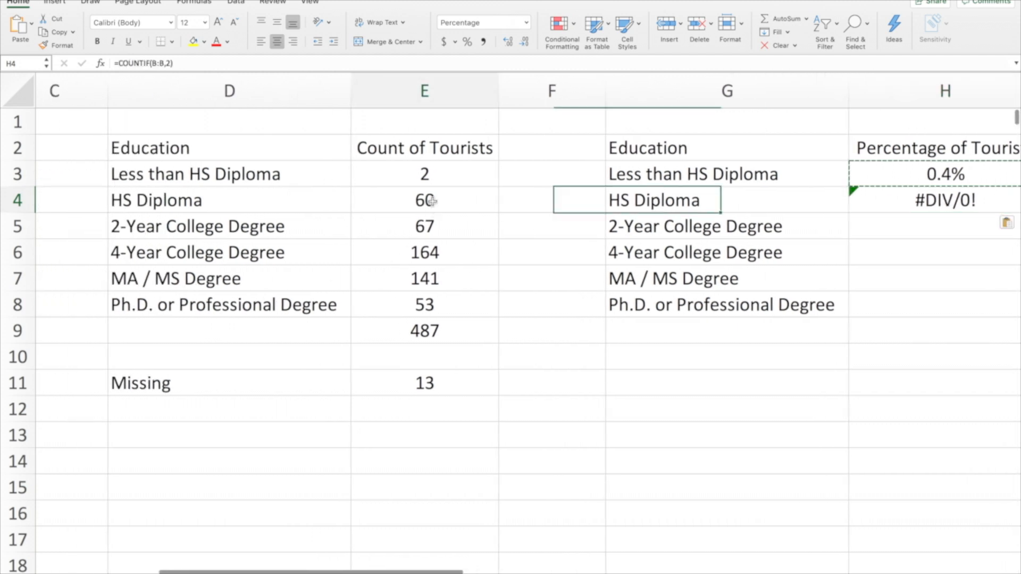
{"action": "left_click", "coordinate": [434, 363]}
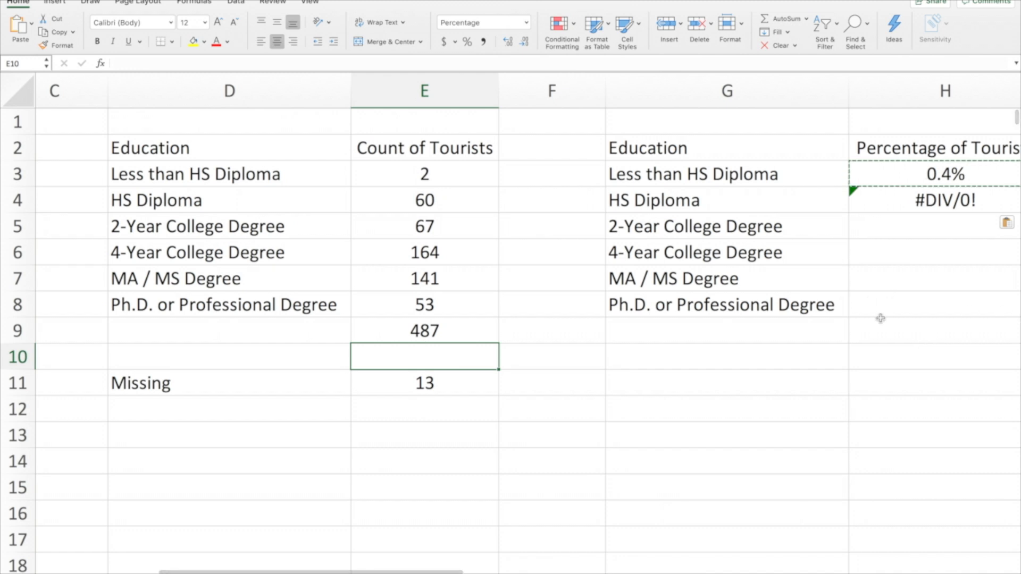
Clear the pasted formula from H4
{"action": "scroll", "coordinate": [880, 317], "scroll_direction": "right", "scroll_amount": 3}
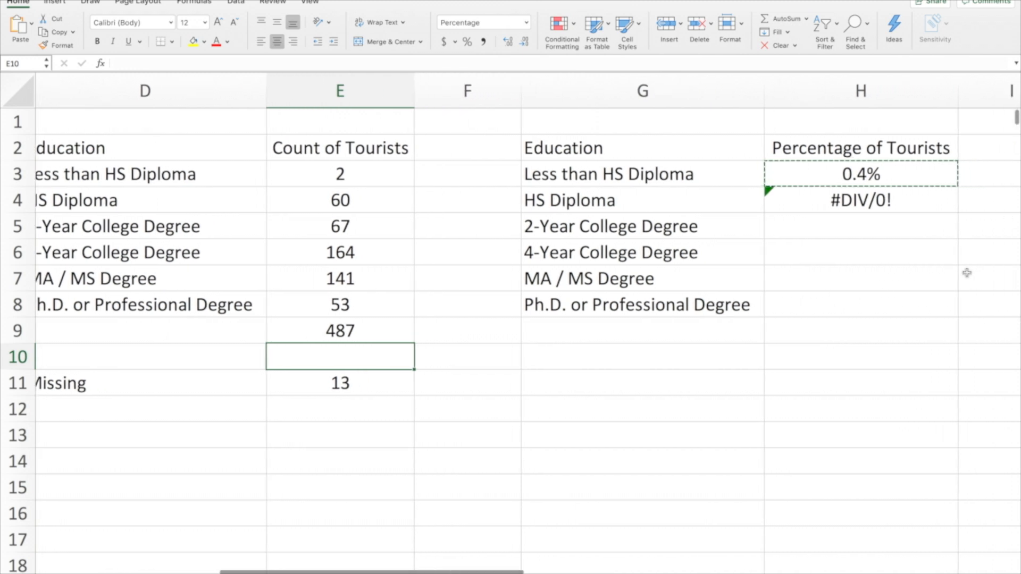
{"action": "left_click", "coordinate": [862, 200]}
{"action": "key", "text": "Delete"}
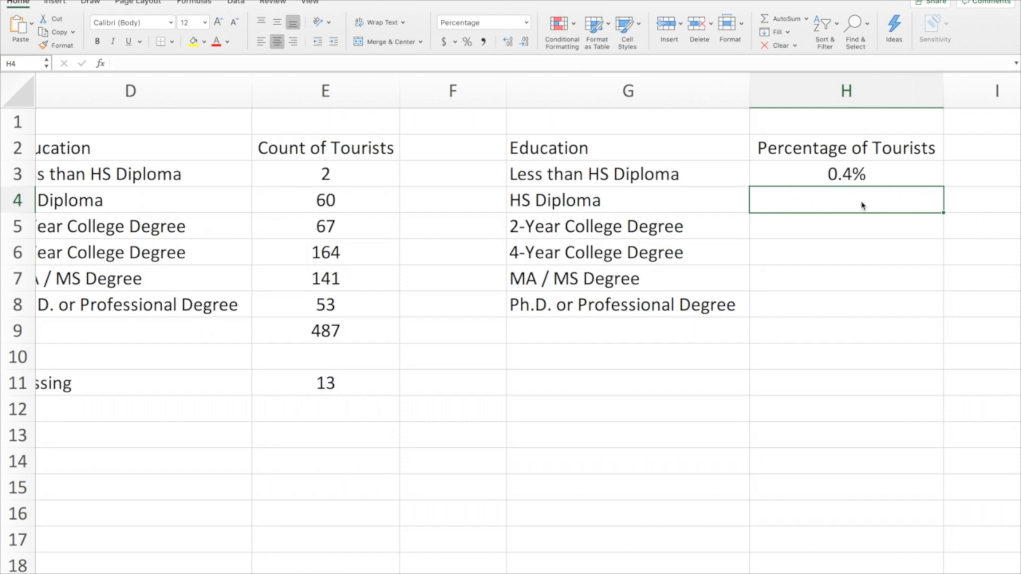
Lock the total's row in the H3 formula as =E3/E$9 and fill the formula down through H8
{"action": "left_click", "coordinate": [848, 174]}
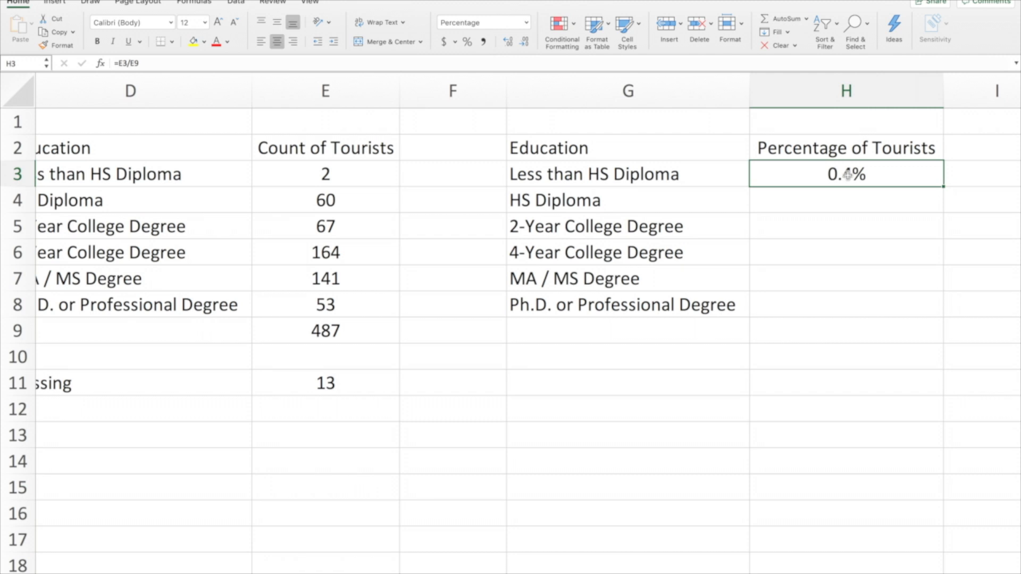
{"action": "left_click", "coordinate": [311, 333]}
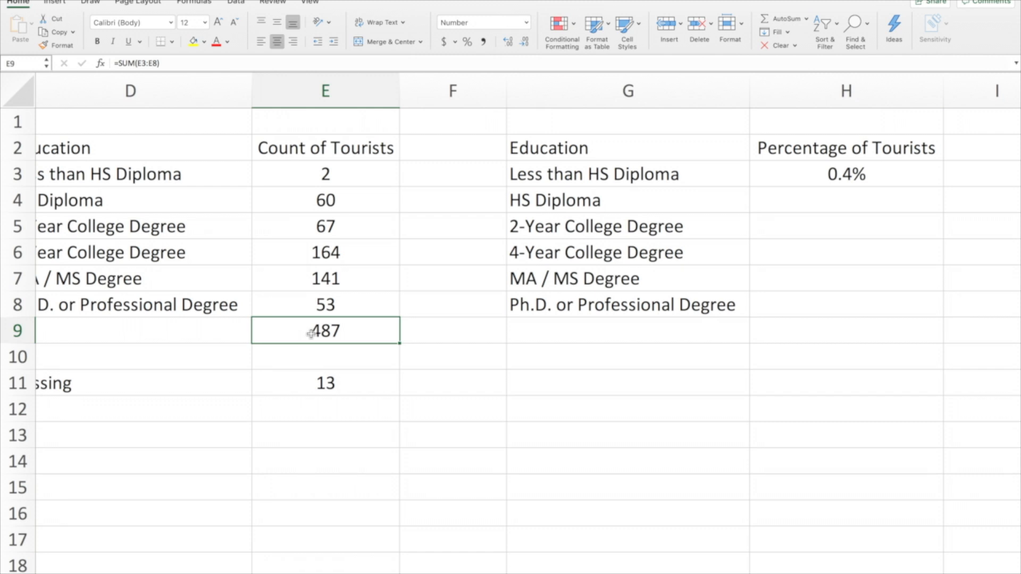
{"action": "left_click", "coordinate": [861, 177]}
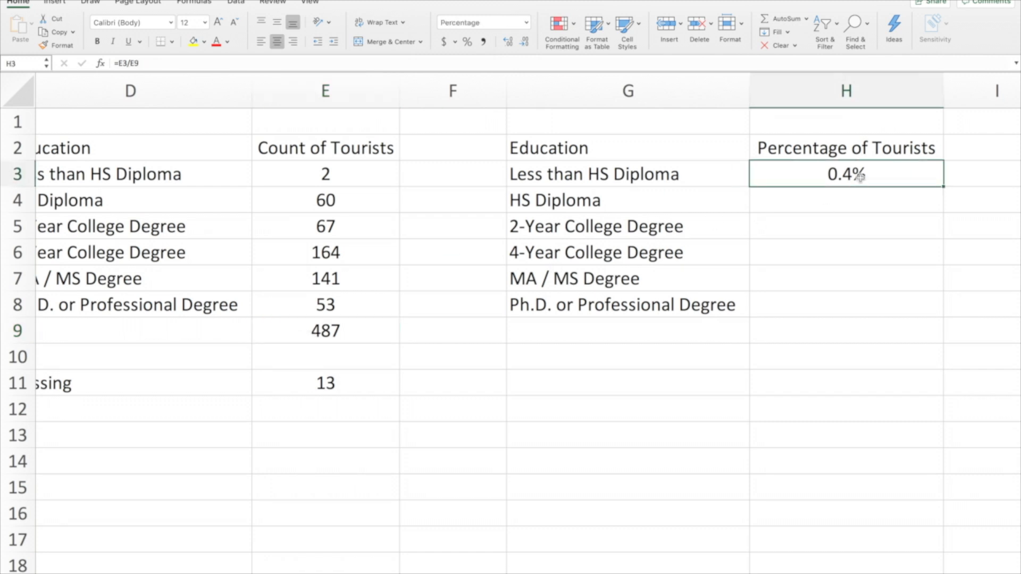
{"action": "left_click", "coordinate": [134, 64]}
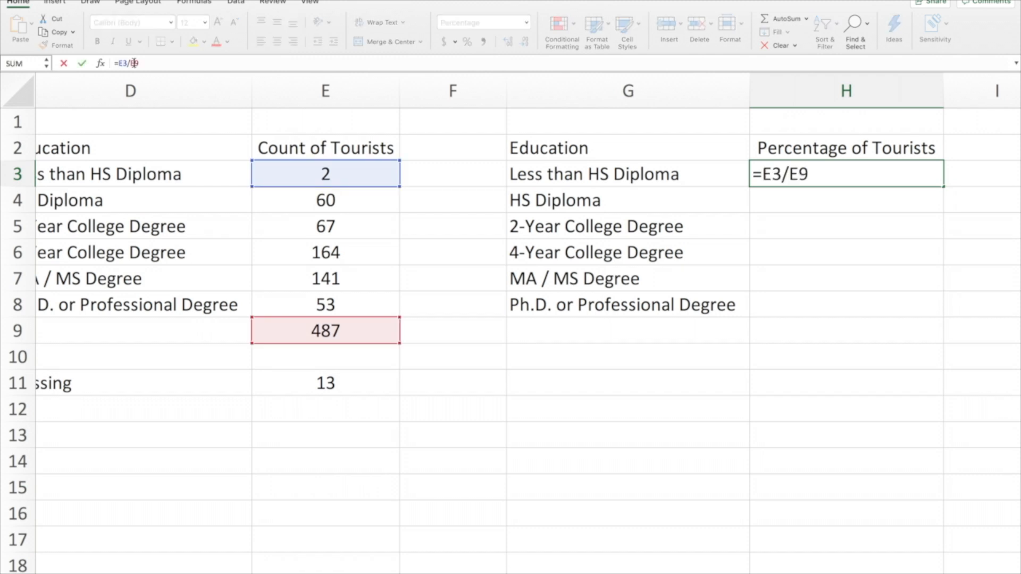
{"action": "type", "text": "$"}
{"action": "left_click", "coordinate": [833, 222]}
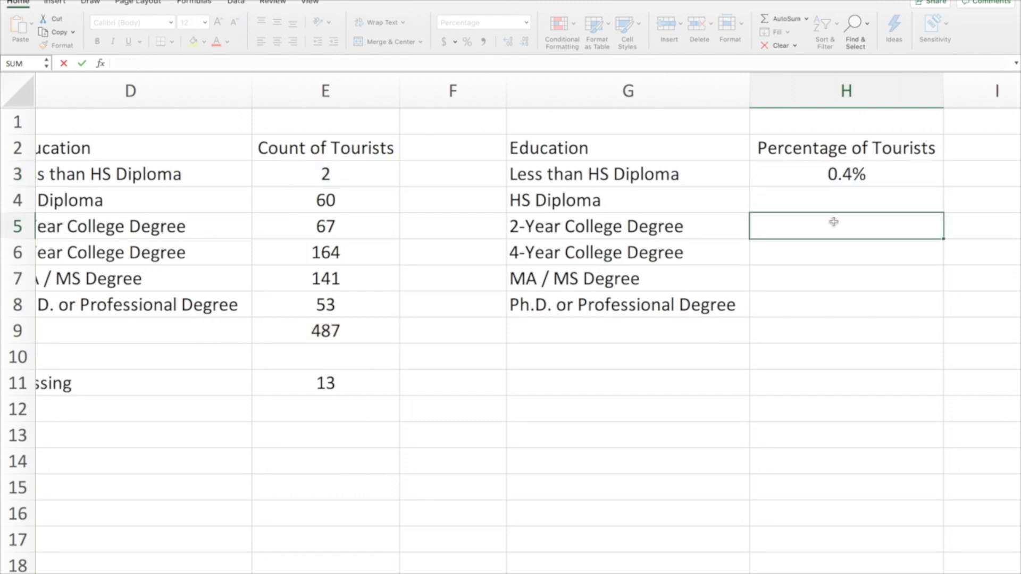
{"action": "left_click", "coordinate": [853, 178]}
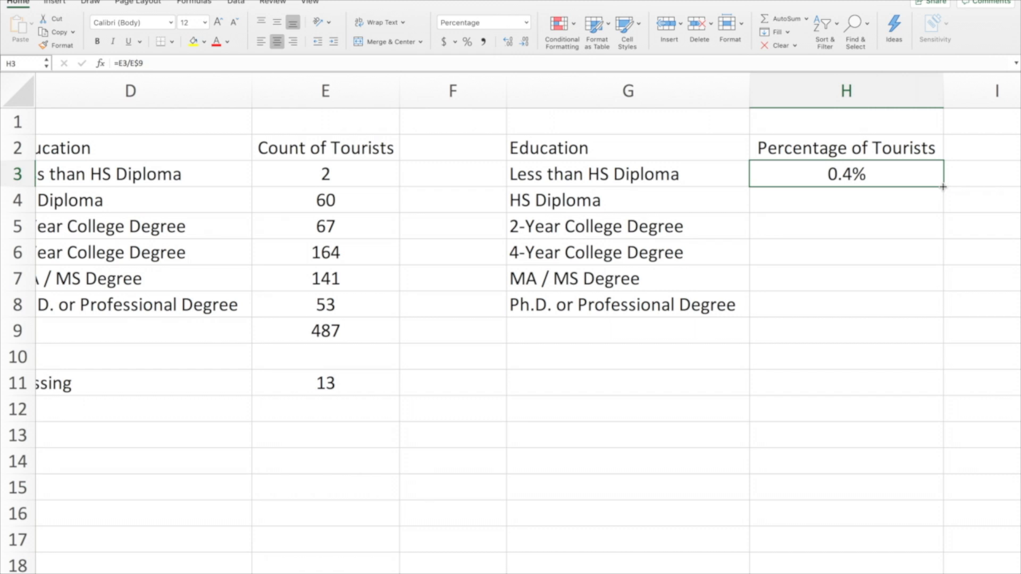
{"action": "double_click", "coordinate": [943, 186]}
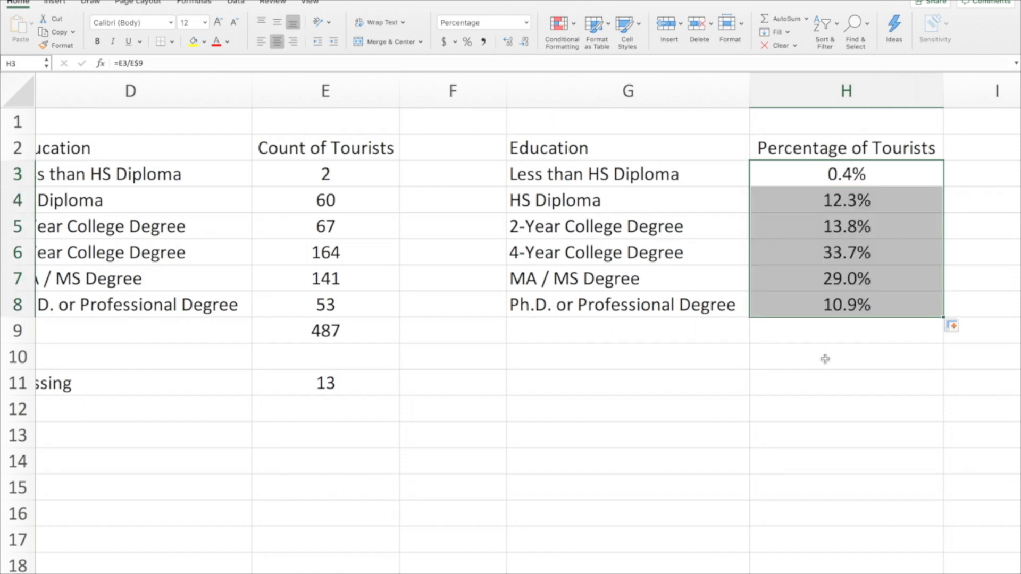
Sum the percentages in H9 with =SUM(H3:H8)
{"action": "left_click", "coordinate": [843, 337]}
{"action": "type", "text": "="}
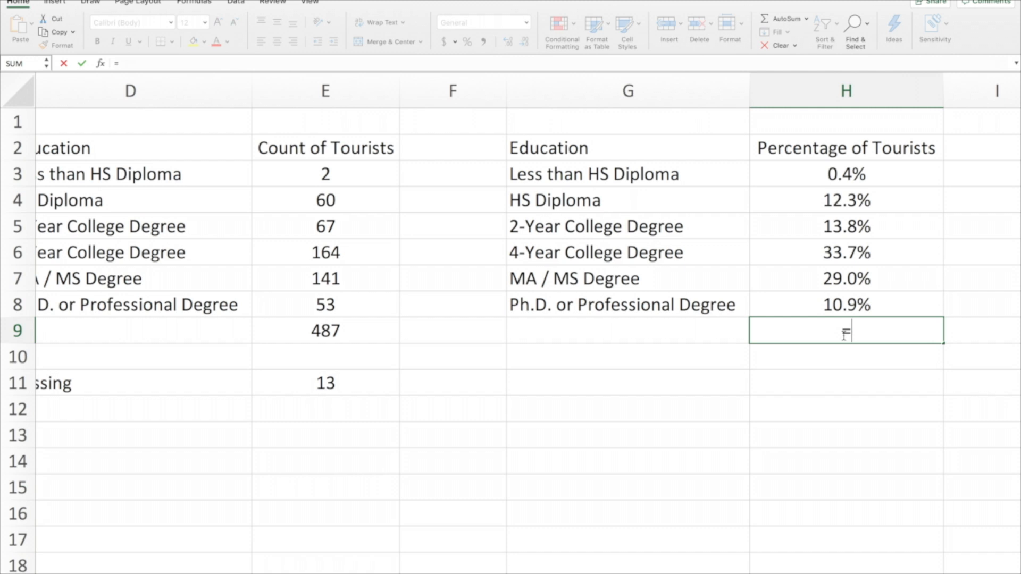
{"action": "type", "text": "sum("}
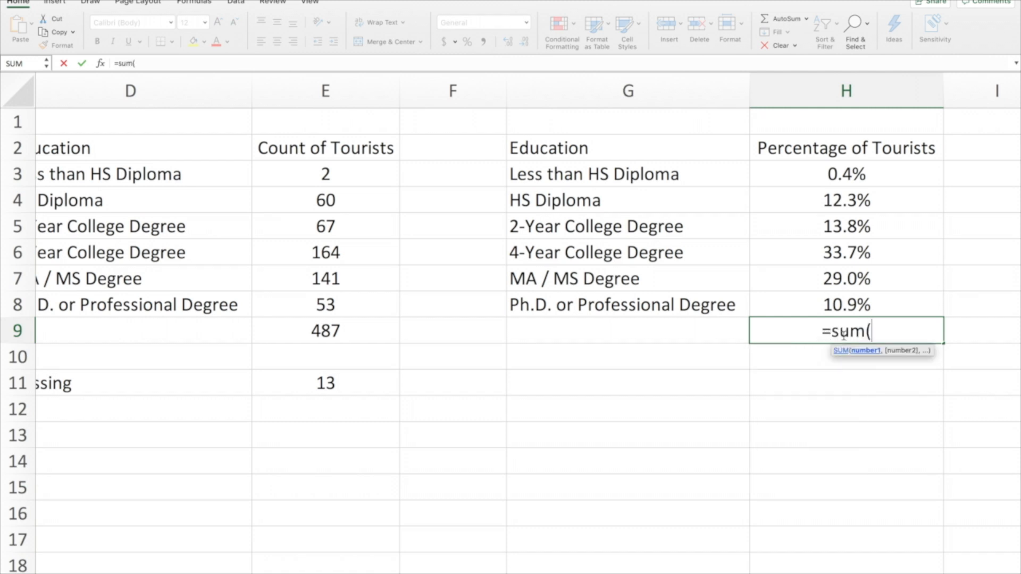
{"action": "left_click", "coordinate": [854, 172]}
{"action": "left_click_drag", "start_coordinate": [852, 222], "coordinate": [851, 304]}
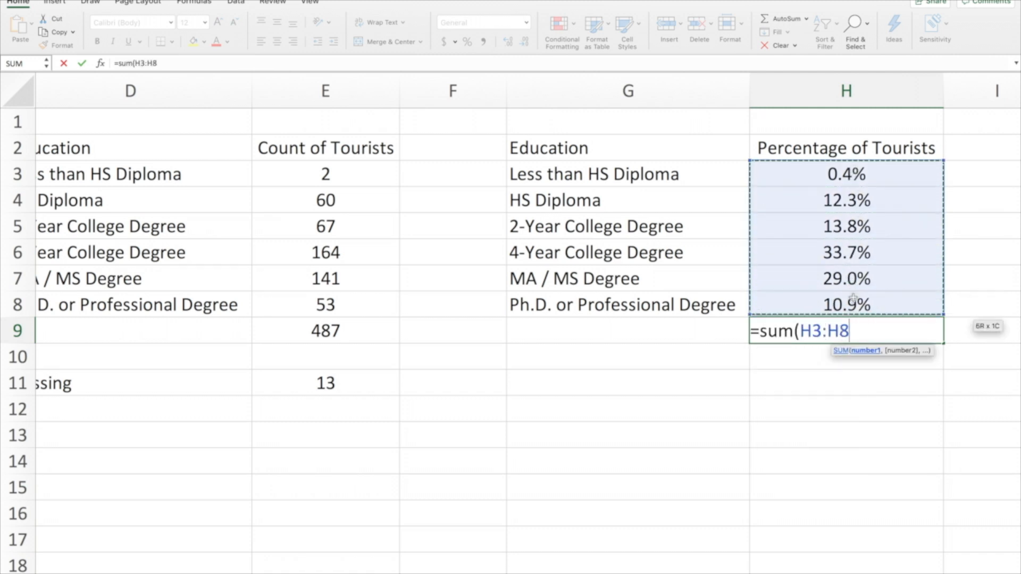
{"action": "type", "text": ")"}
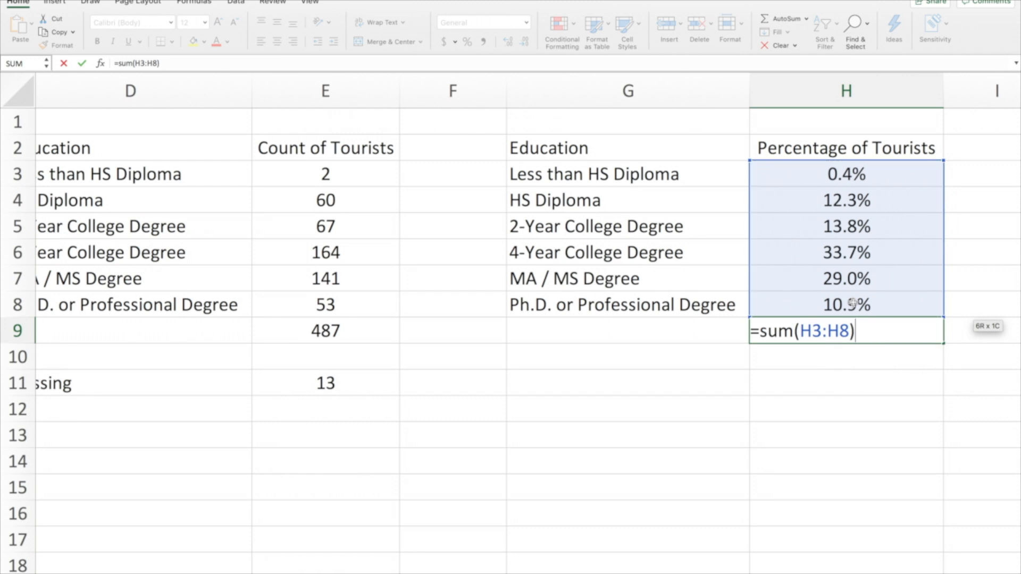
{"action": "key", "text": "Return"}
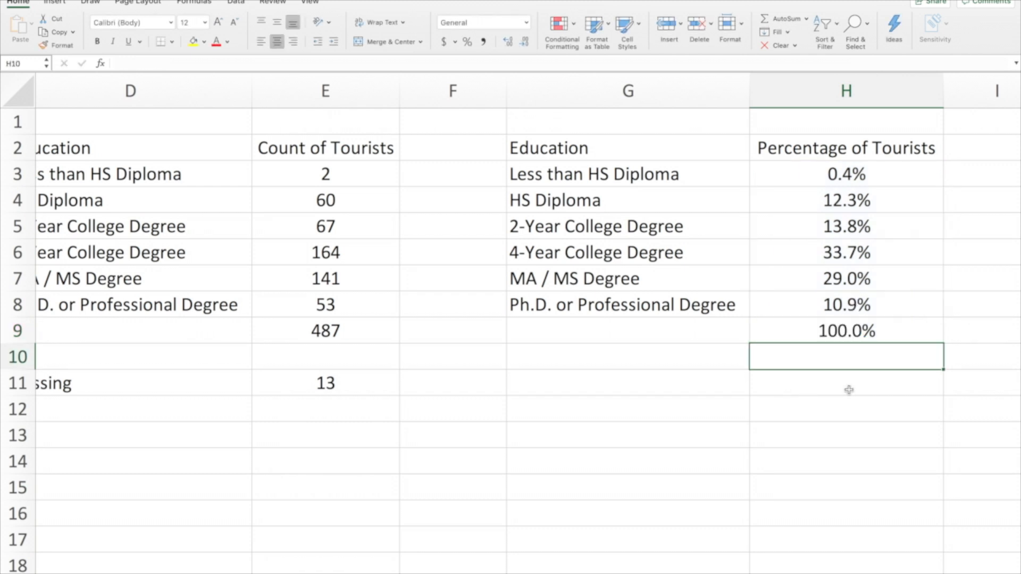
Delete the percentage total from H9
{"action": "scroll", "coordinate": [849, 390], "scroll_direction": "right", "scroll_amount": 3}
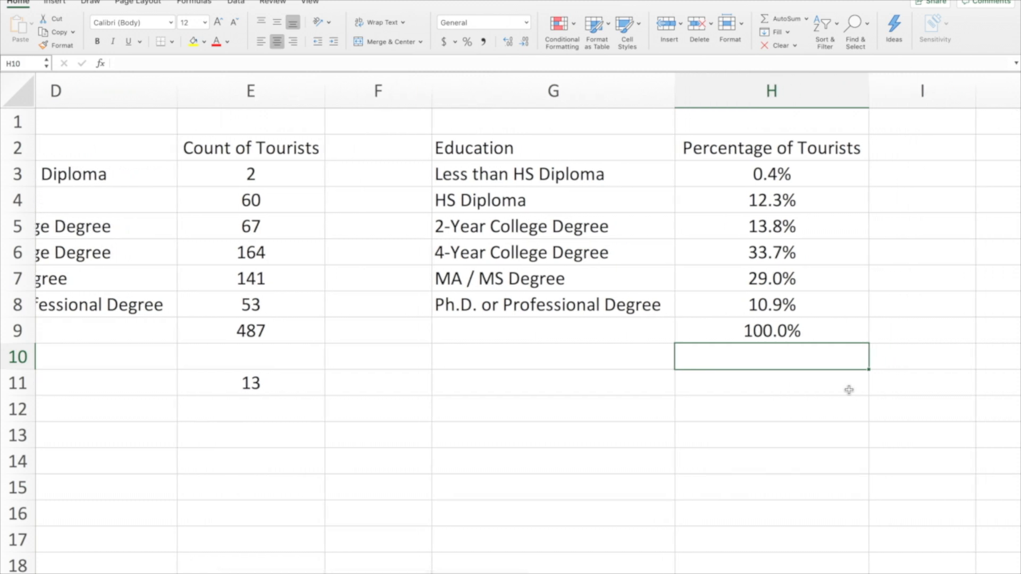
{"action": "left_click", "coordinate": [800, 331]}
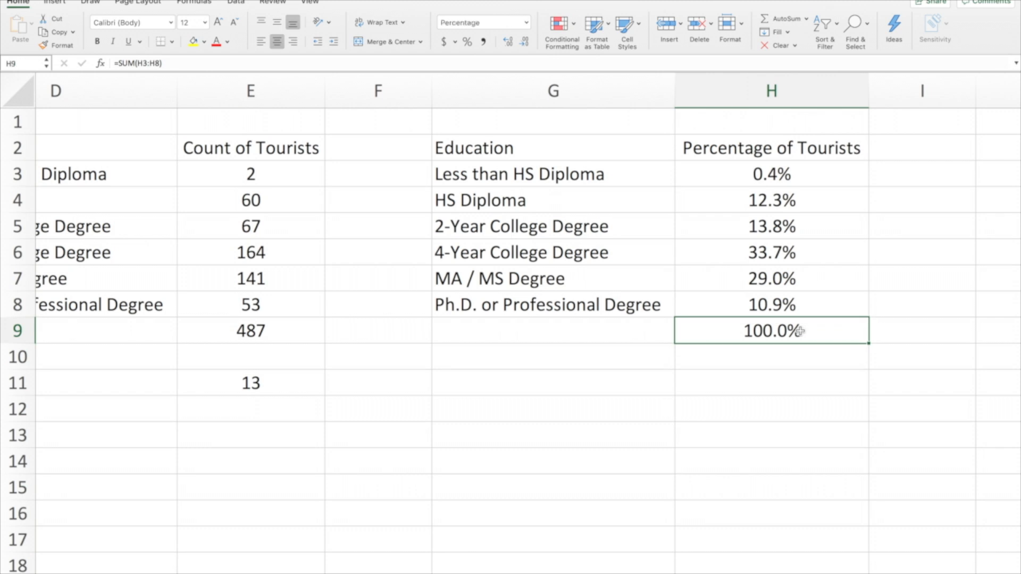
{"action": "key", "text": "Delete"}
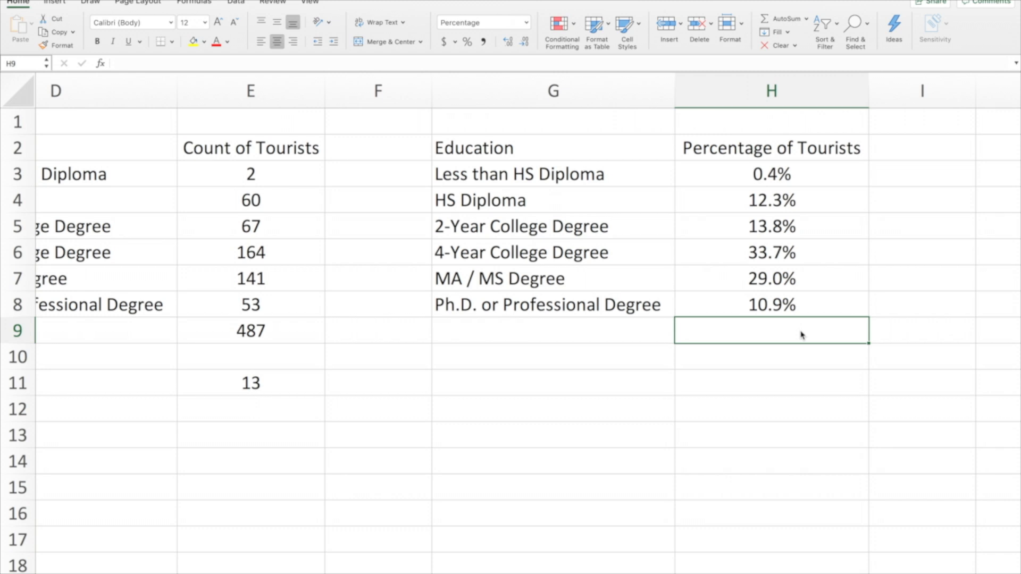
Insert a pie chart from the education categories and percentages in G3:H8
{"action": "left_click", "coordinate": [542, 171]}
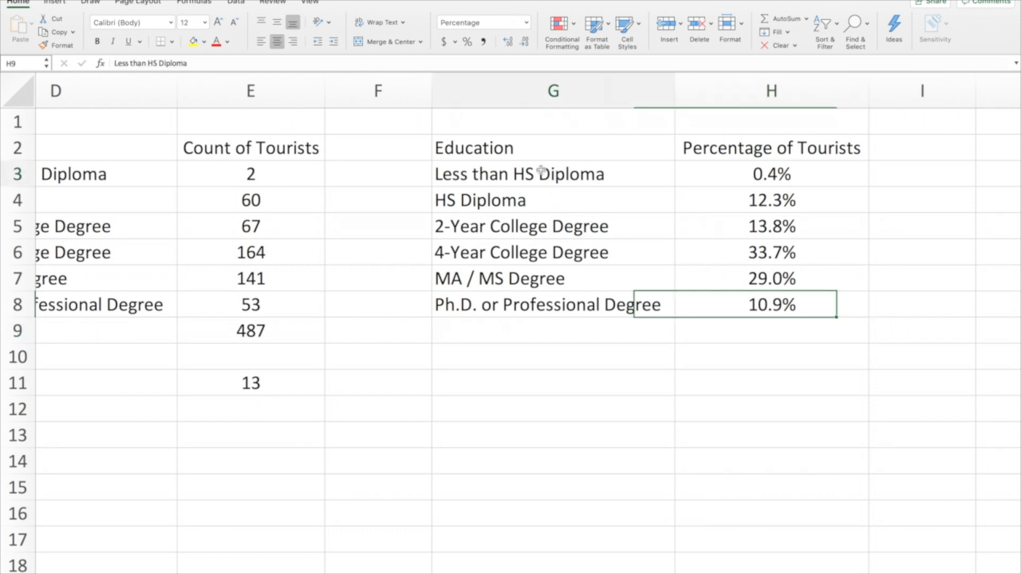
{"action": "mouse_move", "coordinate": [542, 170]}
{"action": "left_mouse_down"}
{"action": "mouse_move", "coordinate": [733, 167]}
{"action": "mouse_move", "coordinate": [741, 296]}
{"action": "left_mouse_up"}
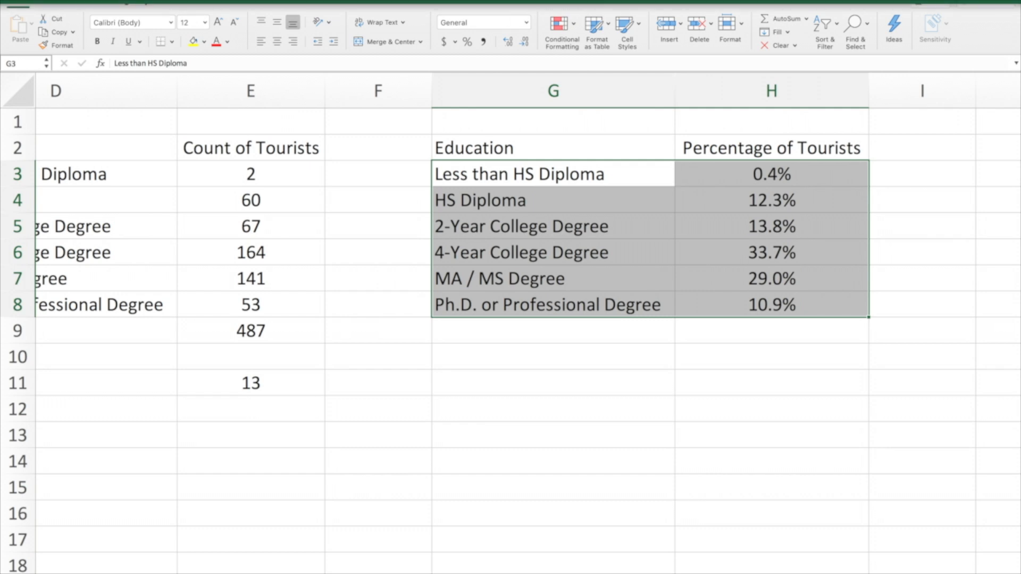
{"action": "left_click", "coordinate": [156, 1]}
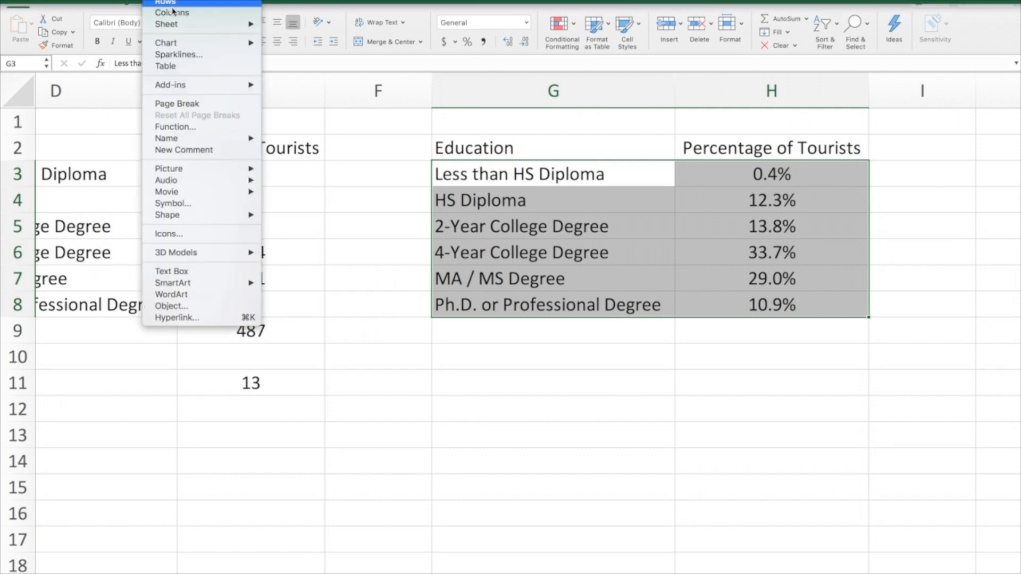
{"action": "mouse_move", "coordinate": [193, 46]}
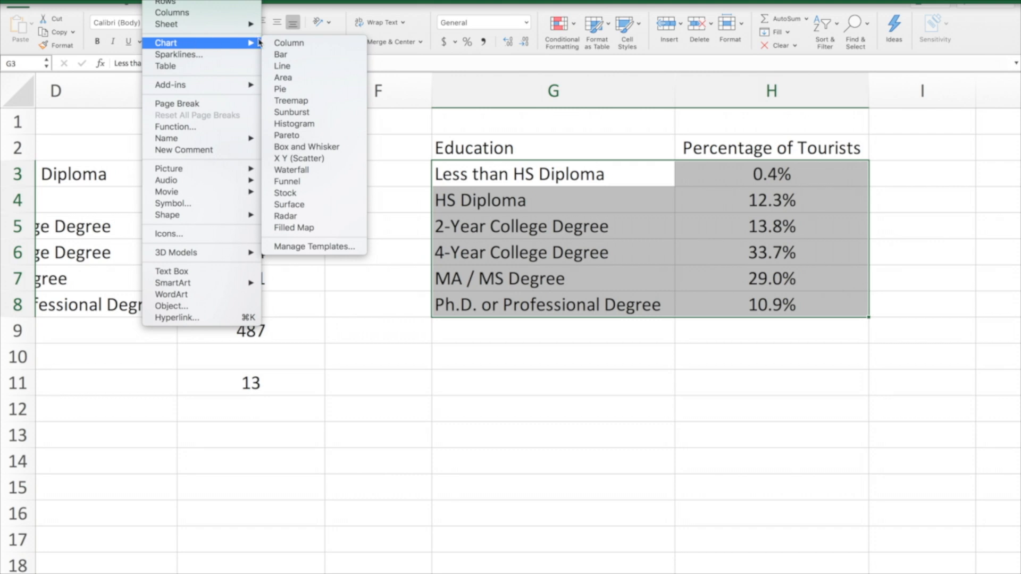
{"action": "left_click", "coordinate": [302, 91]}
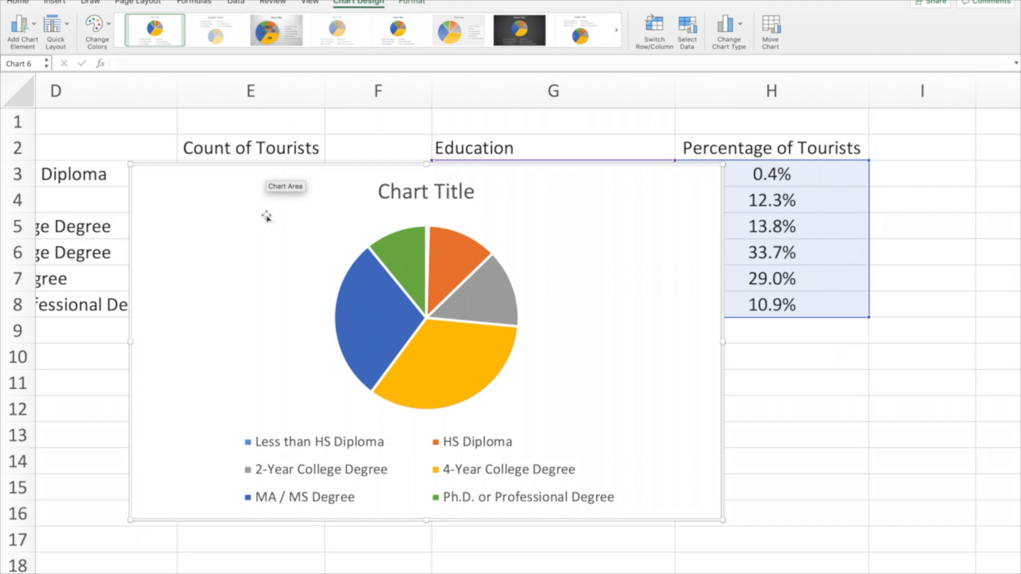
Apply quick layout Layout 5 to the pie chart so each slice carries its category name
{"action": "mouse_move", "coordinate": [374, 323]}
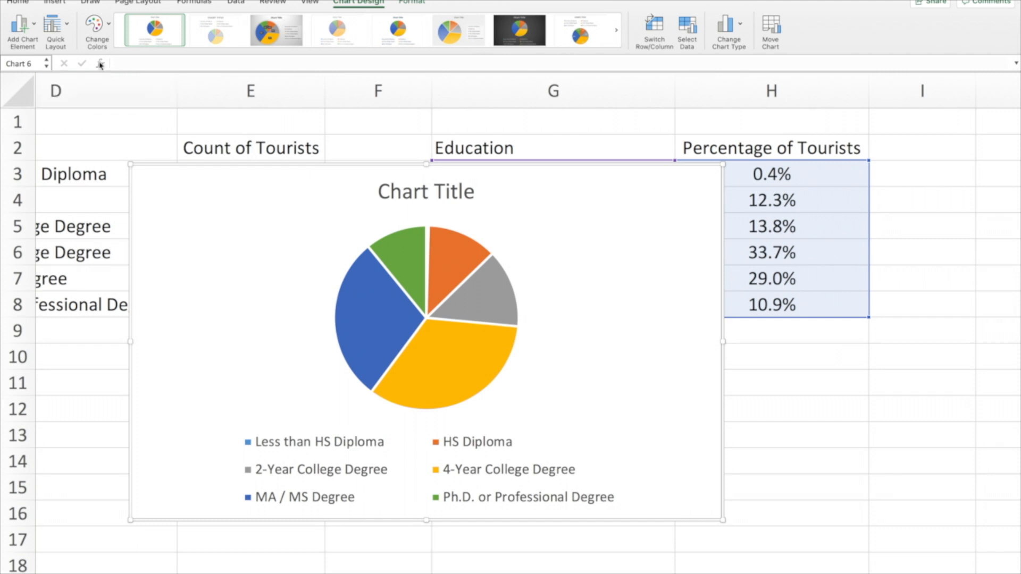
{"action": "left_click", "coordinate": [68, 25]}
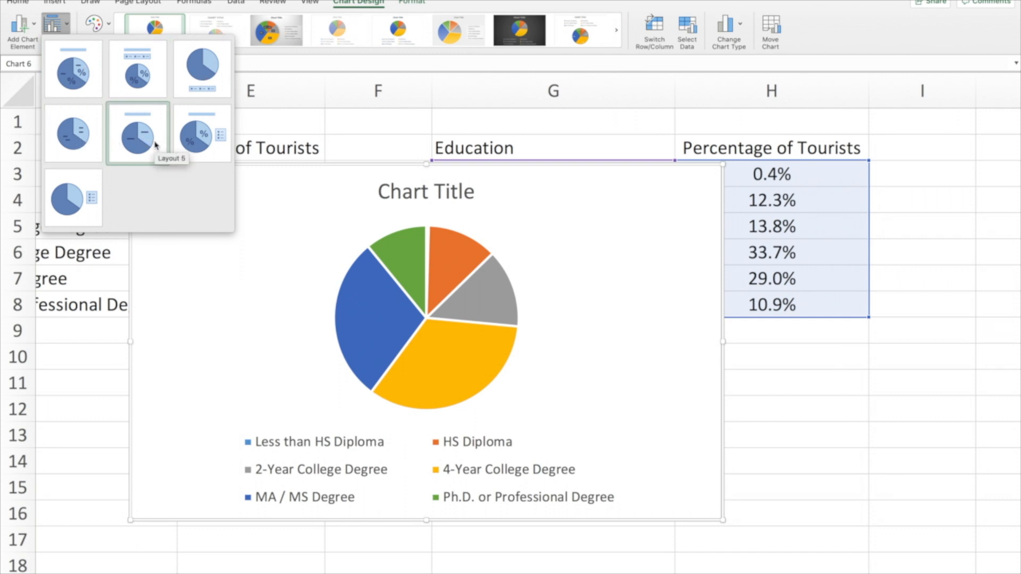
{"action": "left_click", "coordinate": [138, 132]}
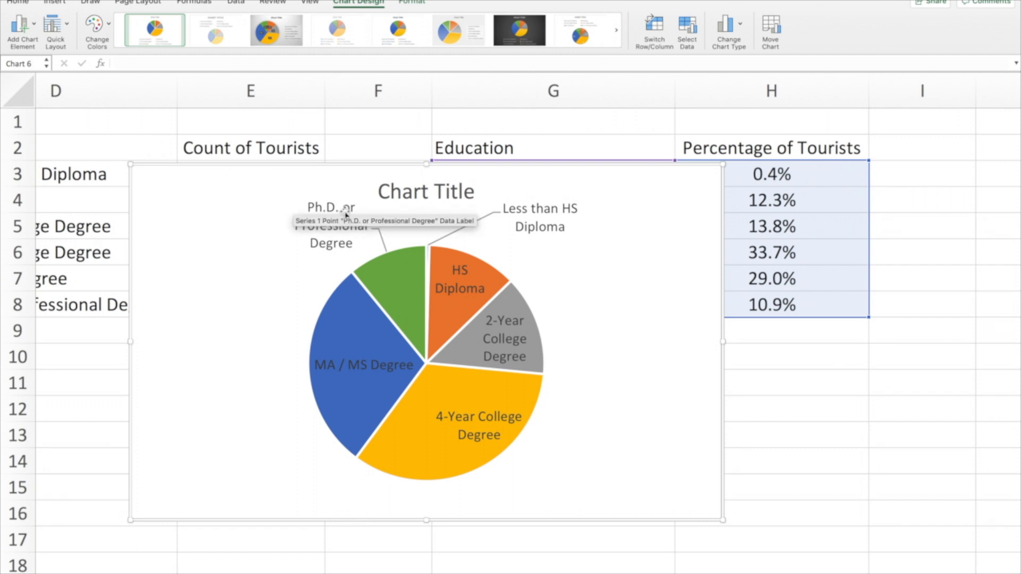
Replace the pie chart's placeholder title with "Educational Attainment of Tourists (n=500)"
{"action": "left_click", "coordinate": [407, 196]}
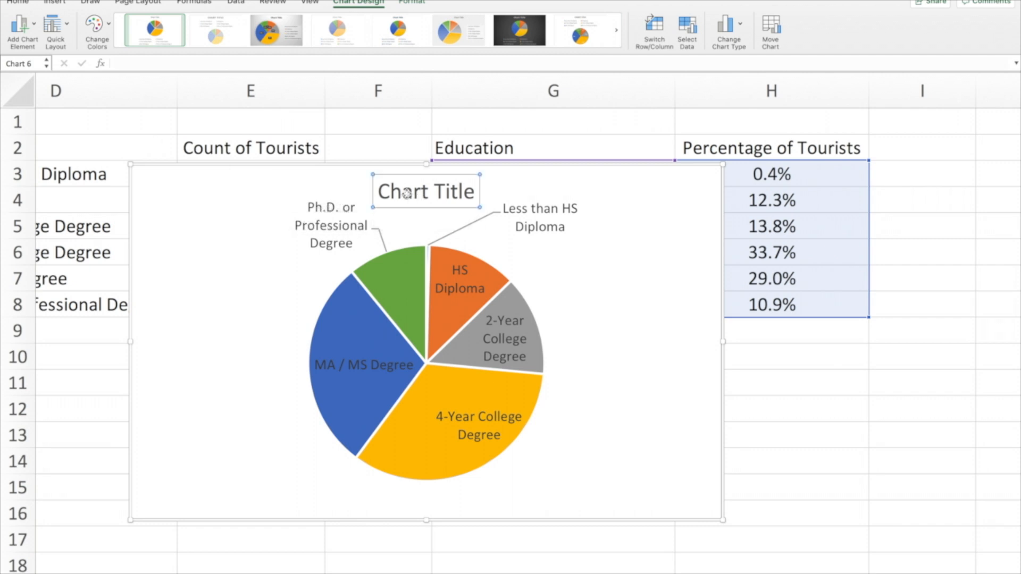
{"action": "left_click_drag", "start_coordinate": [379, 191], "coordinate": [469, 189]}
{"action": "type", "text": "E"}
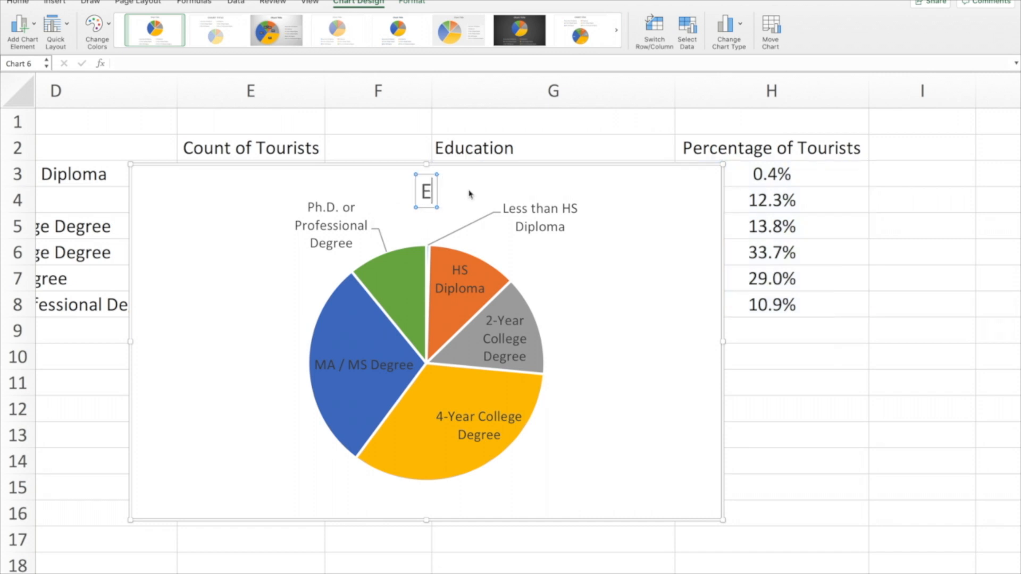
{"action": "type", "text": "ducational"}
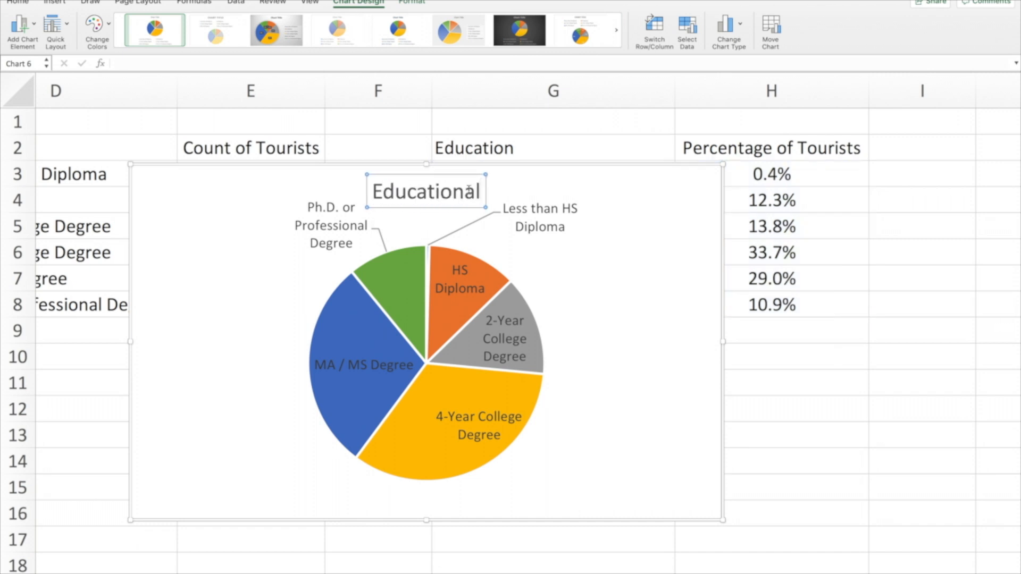
{"action": "type", "text": " Attainment"}
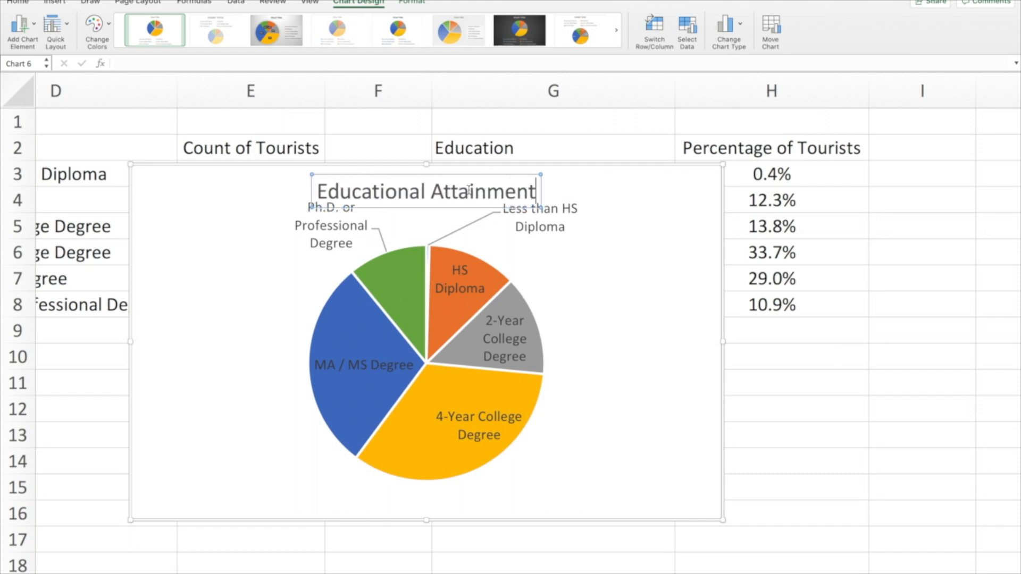
{"action": "type", "text": " of Touris"}
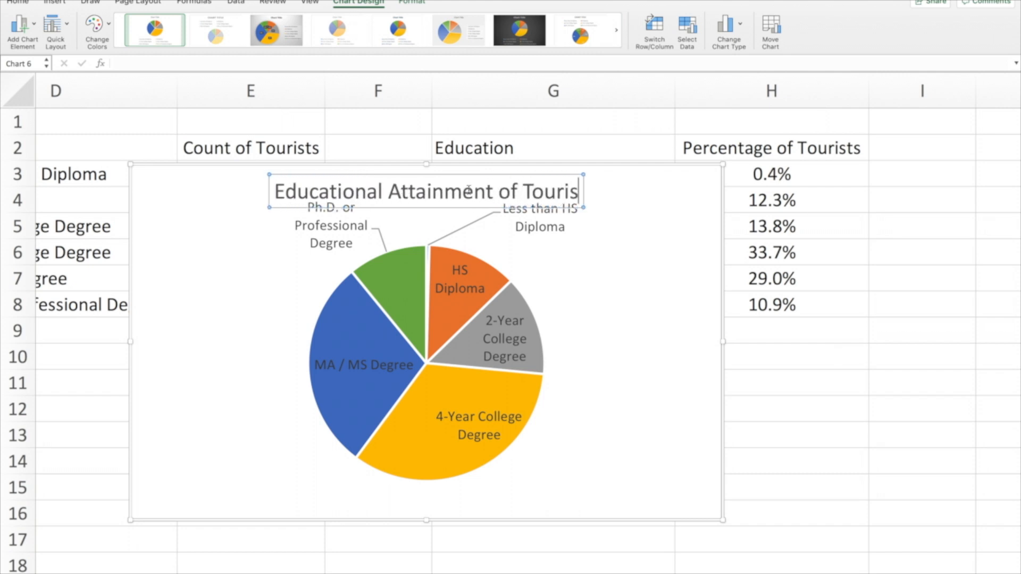
{"action": "type", "text": "ts (="}
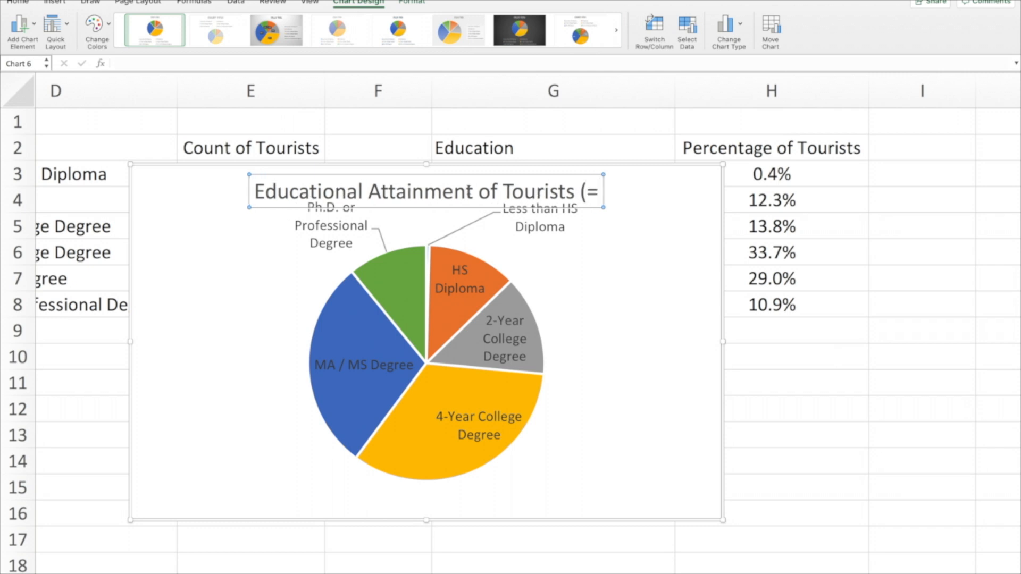
{"action": "key", "text": "BackSpace"}
{"action": "type", "text": "n="}
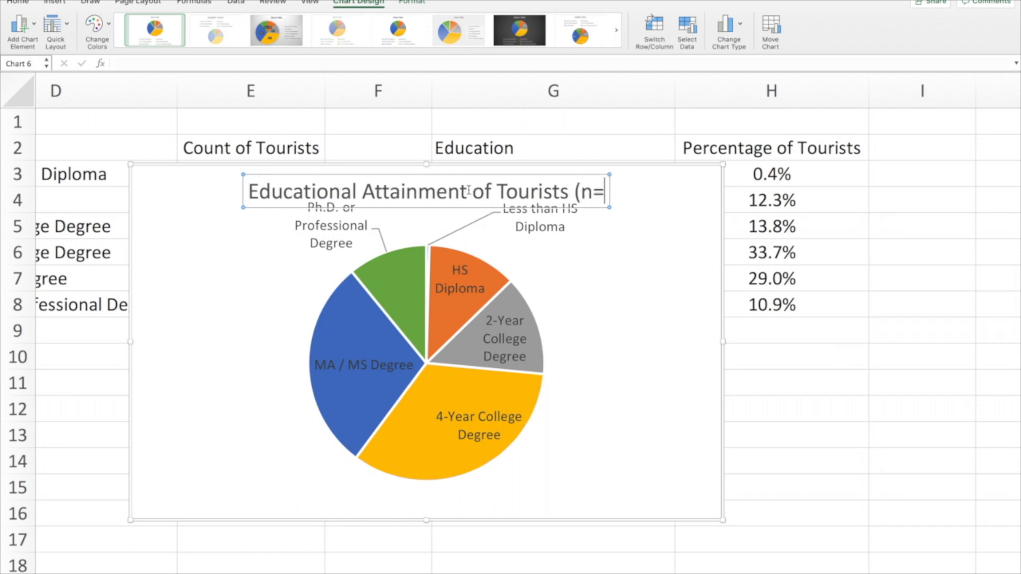
{"action": "type", "text": "500)"}
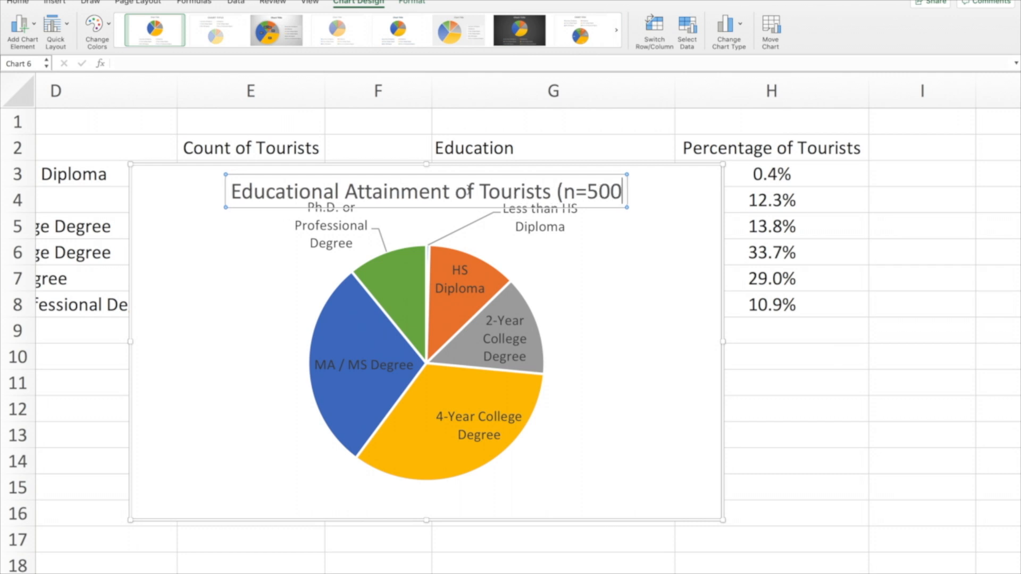
{"action": "left_click", "coordinate": [664, 240]}
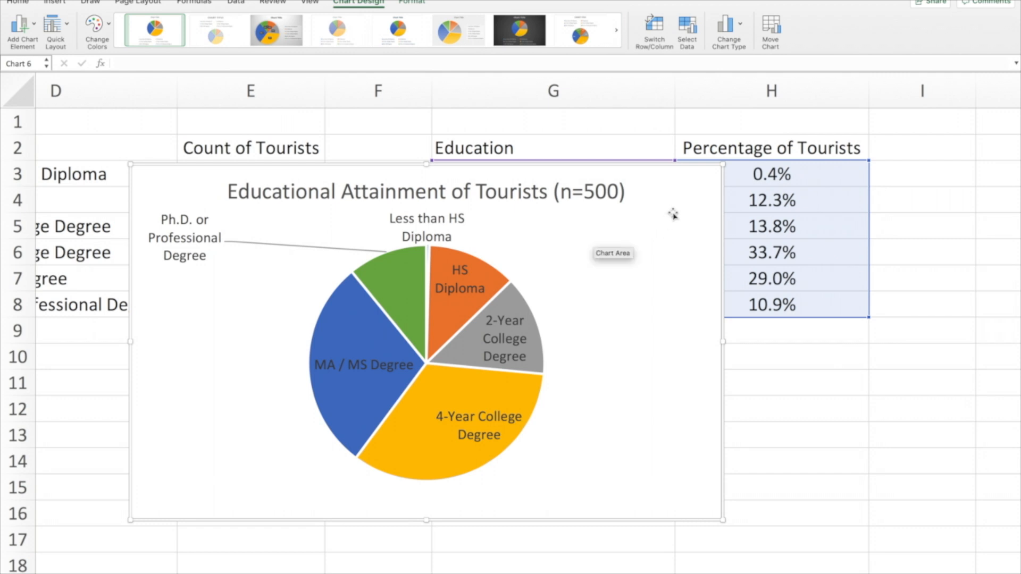
Move the pie chart to a new sheet named Chart1
{"action": "left_click", "coordinate": [771, 27]}
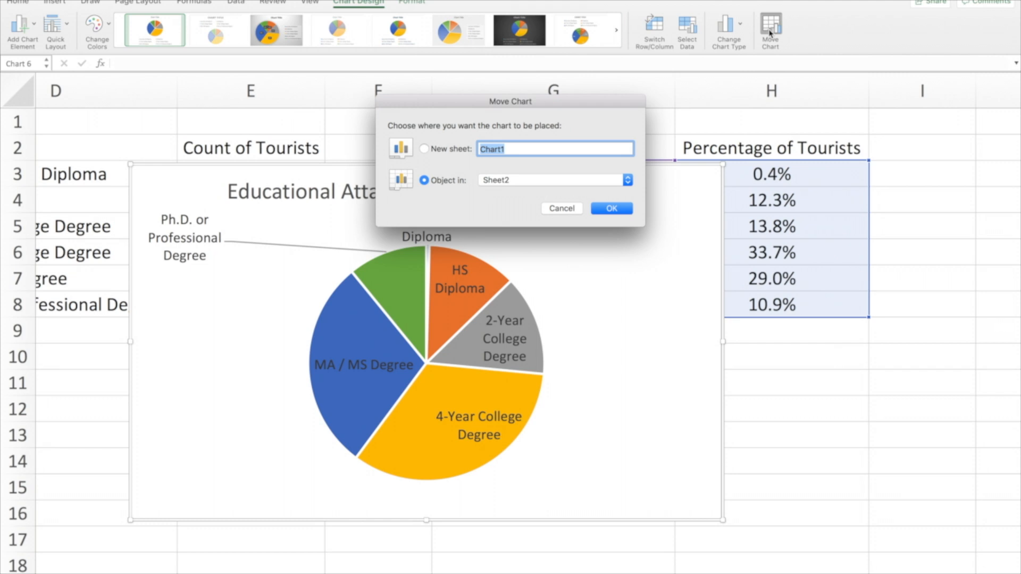
{"action": "left_click", "coordinate": [424, 150]}
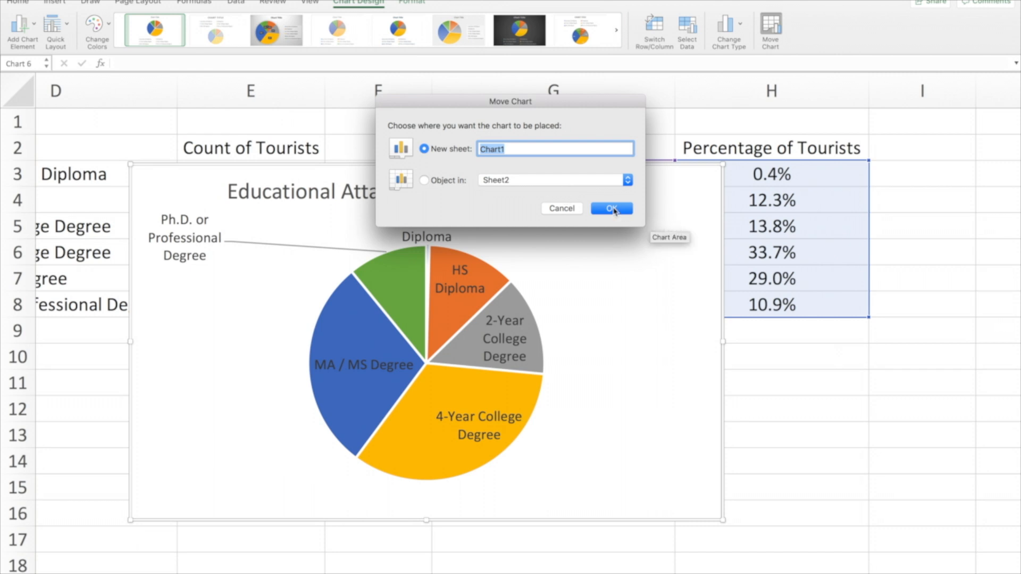
{"action": "left_click", "coordinate": [611, 209]}
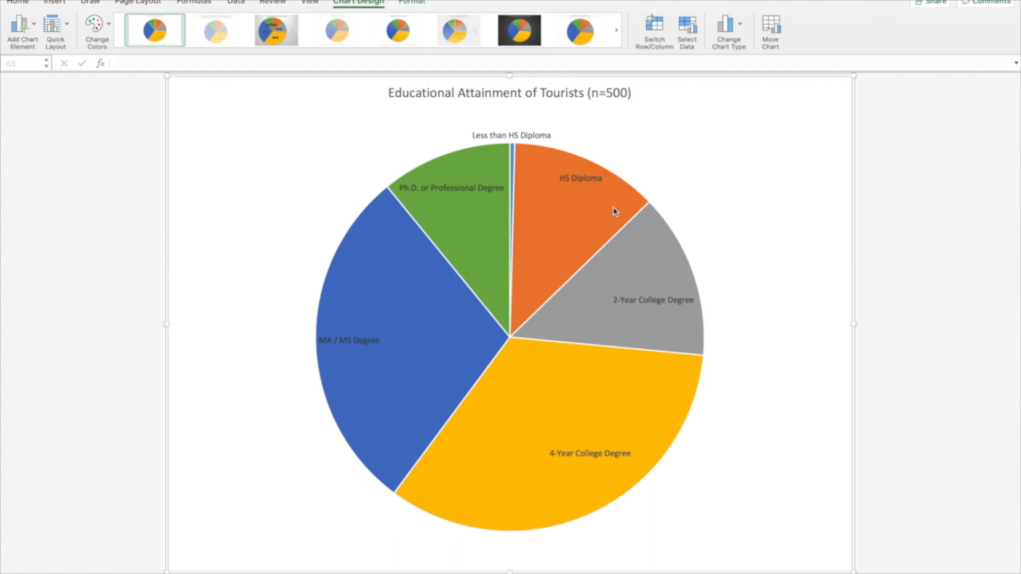
Set the font size of all the pie chart's category labels to 14
{"action": "left_click", "coordinate": [634, 301]}
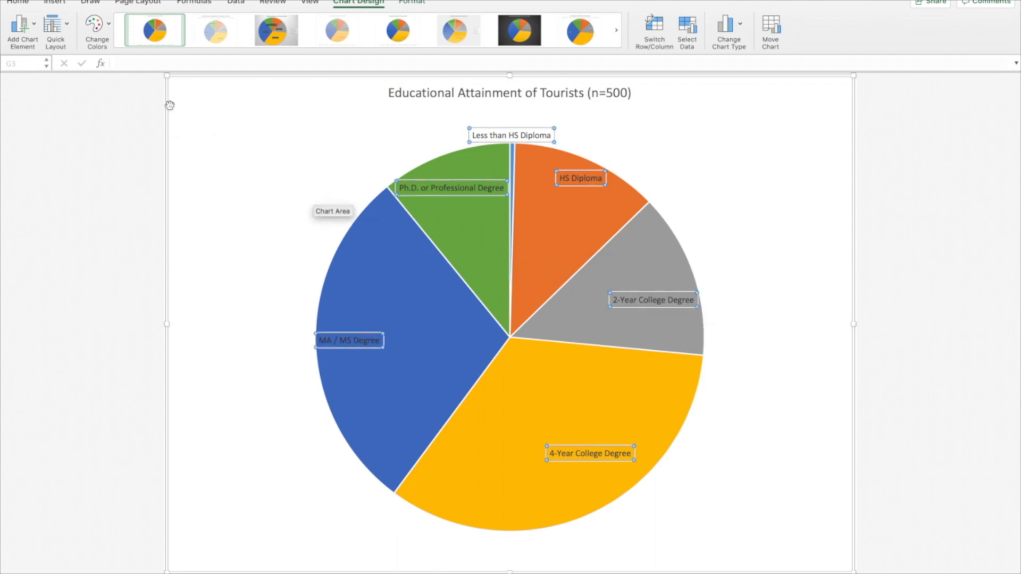
{"action": "left_click", "coordinate": [22, 3]}
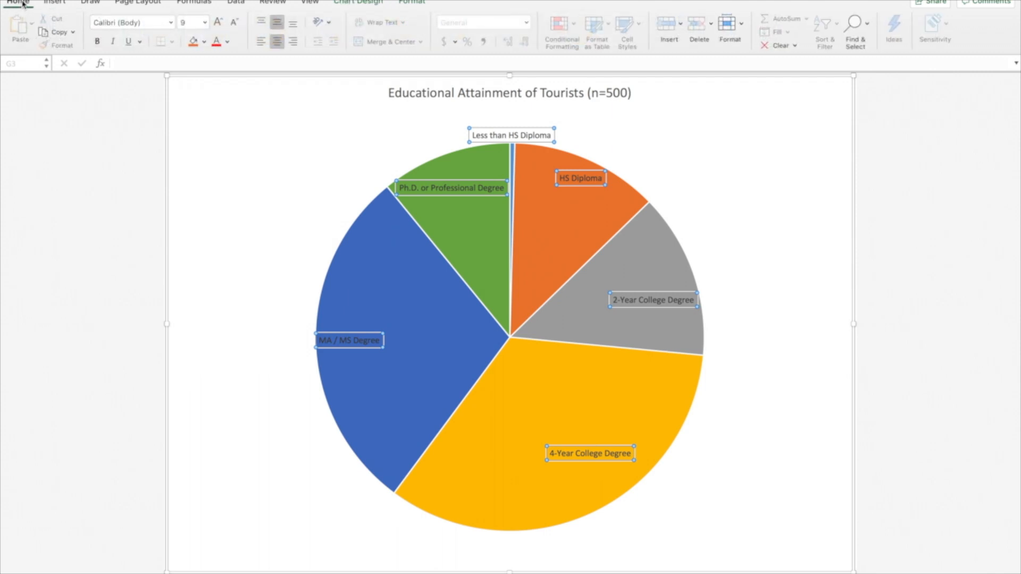
{"action": "left_click", "coordinate": [206, 23]}
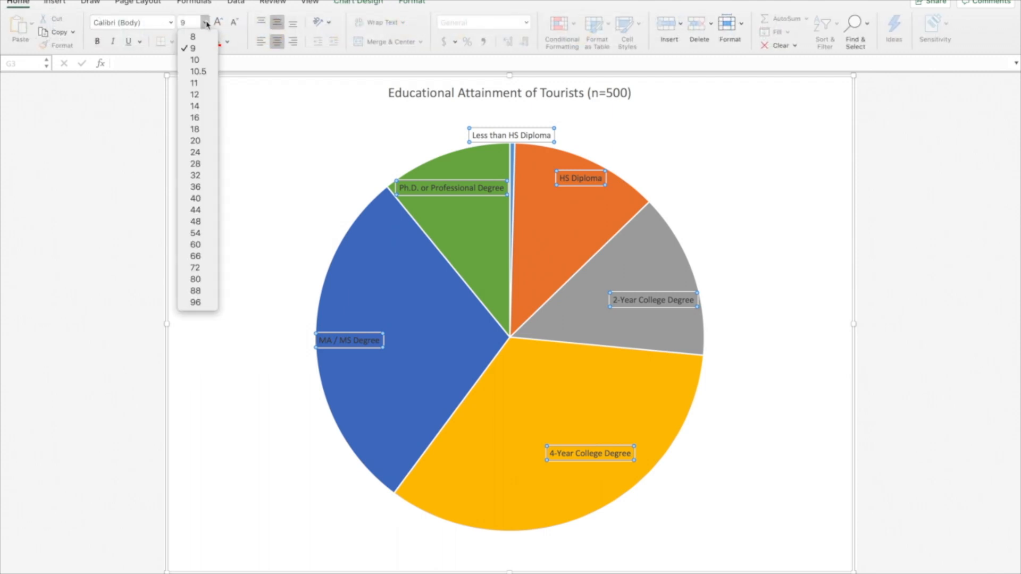
{"action": "left_click", "coordinate": [195, 129]}
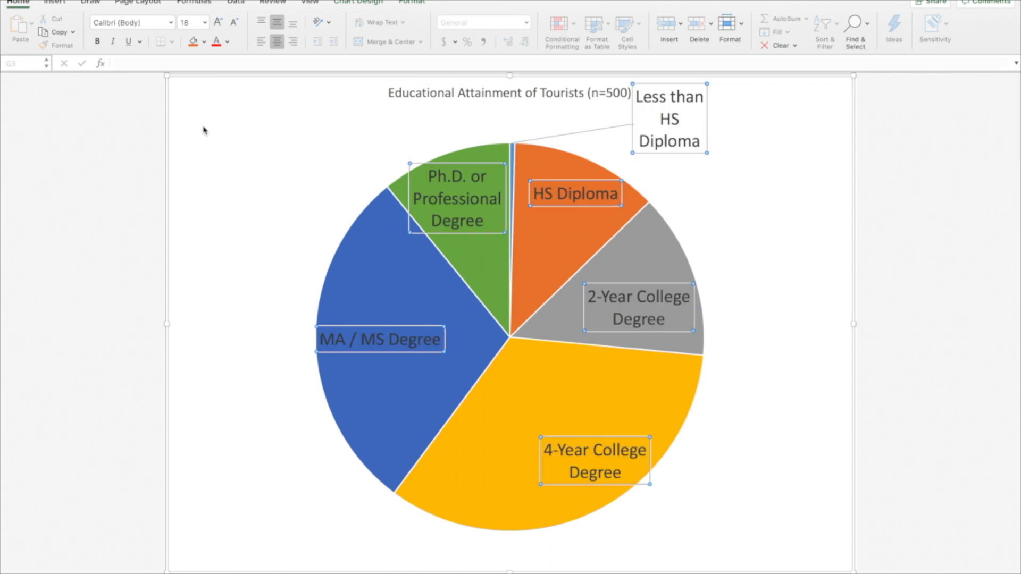
{"action": "left_click", "coordinate": [205, 24]}
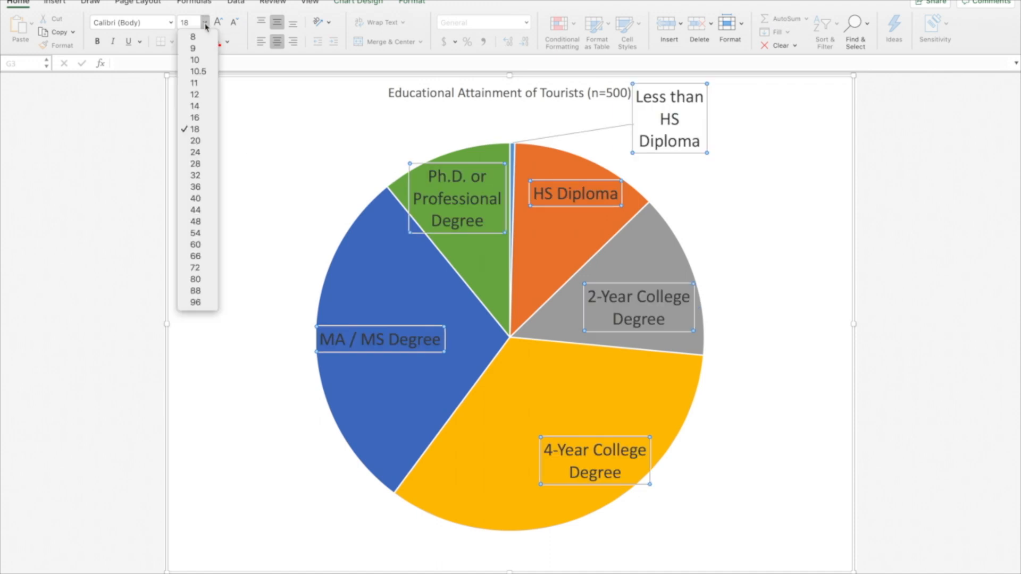
{"action": "left_click", "coordinate": [195, 106]}
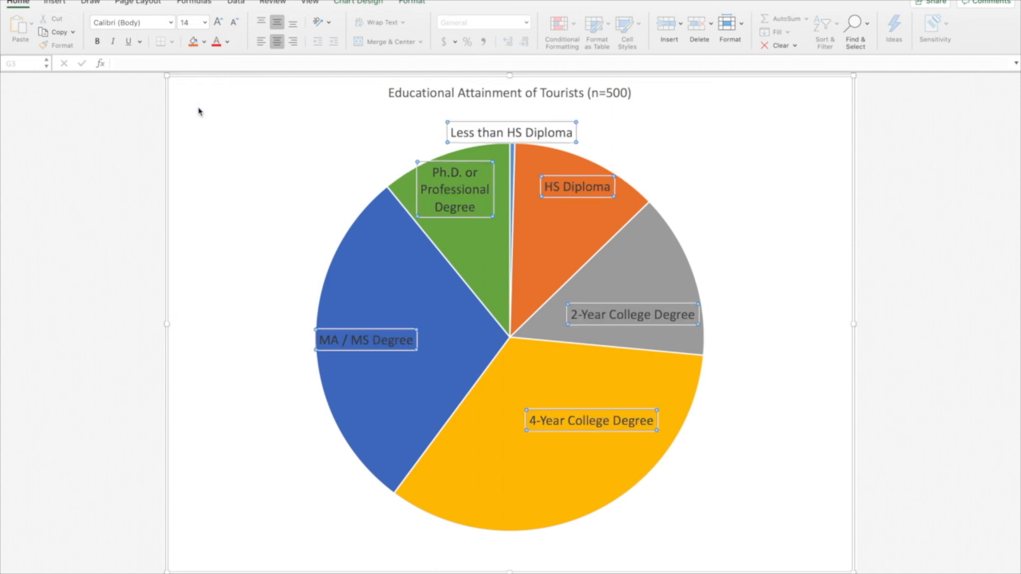
{"action": "left_click", "coordinate": [723, 216]}
Make all the pie chart's category labels bold
{"action": "left_click", "coordinate": [450, 191]}
{"action": "left_click", "coordinate": [97, 42]}
{"action": "left_click", "coordinate": [741, 327]}
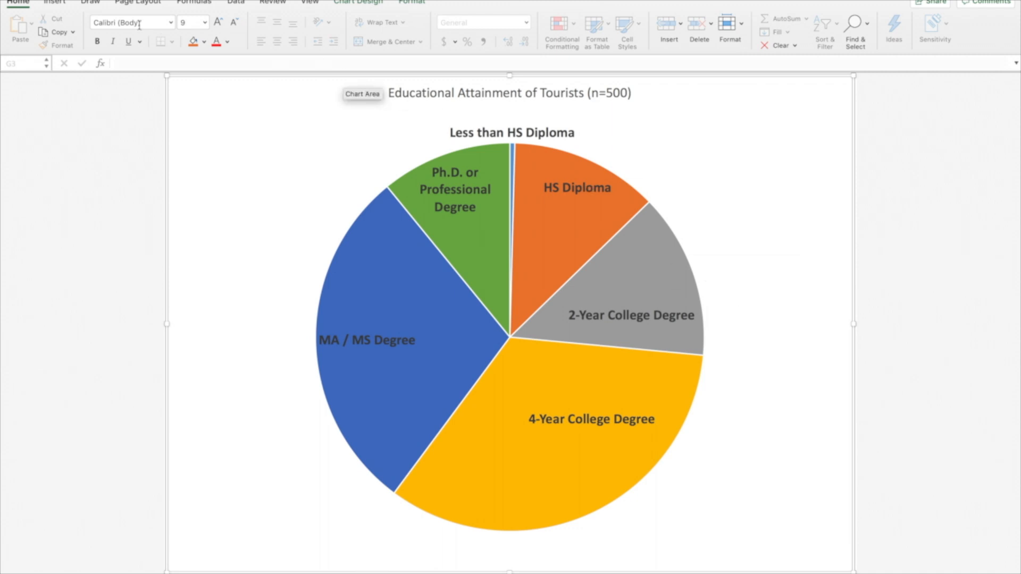
Add a text box in the chart's lower-right blank area reading "Note: Figure does not include 13 missing values."
{"action": "left_click", "coordinate": [51, 5]}
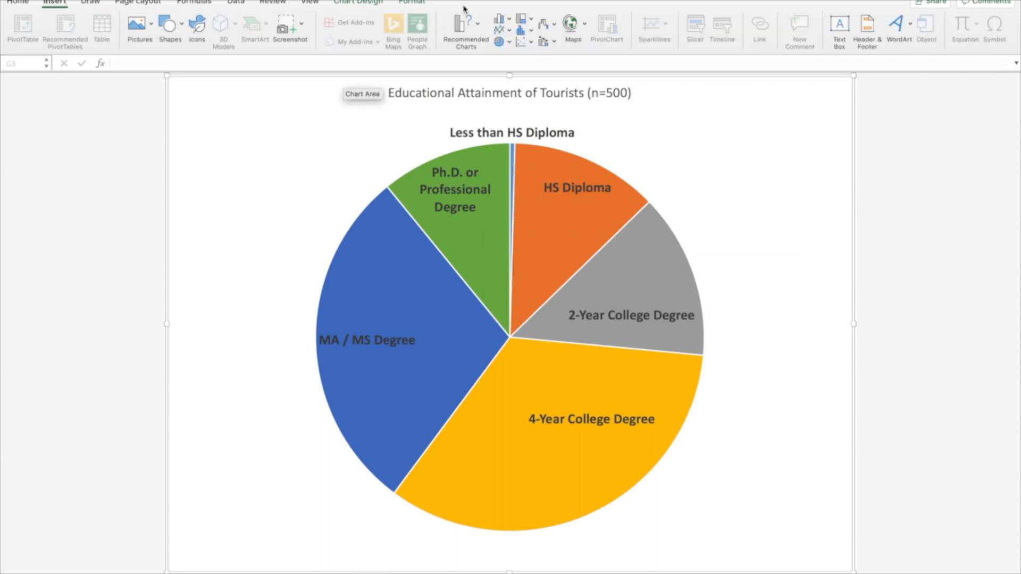
{"action": "left_click", "coordinate": [694, 145]}
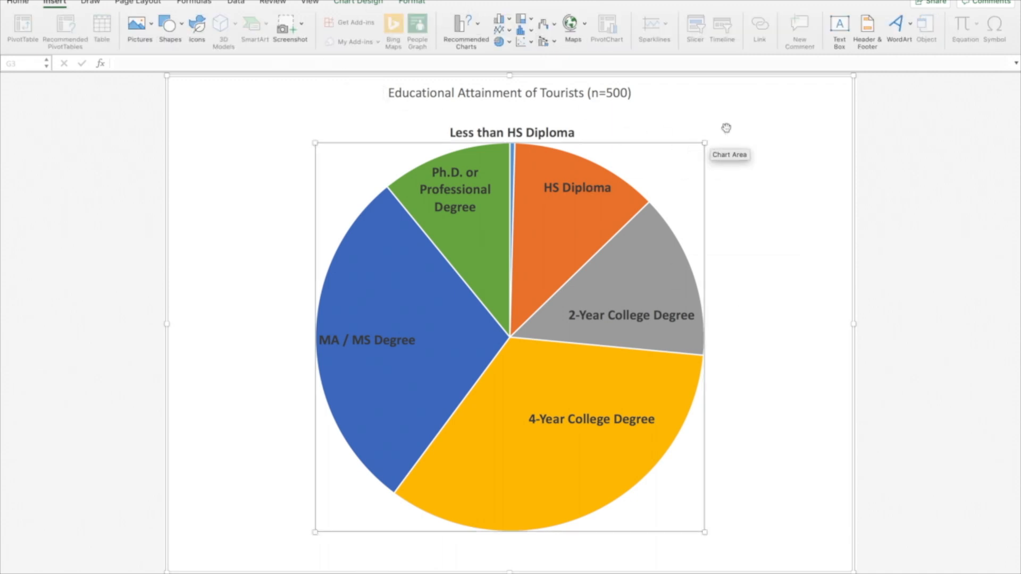
{"action": "left_click", "coordinate": [840, 26]}
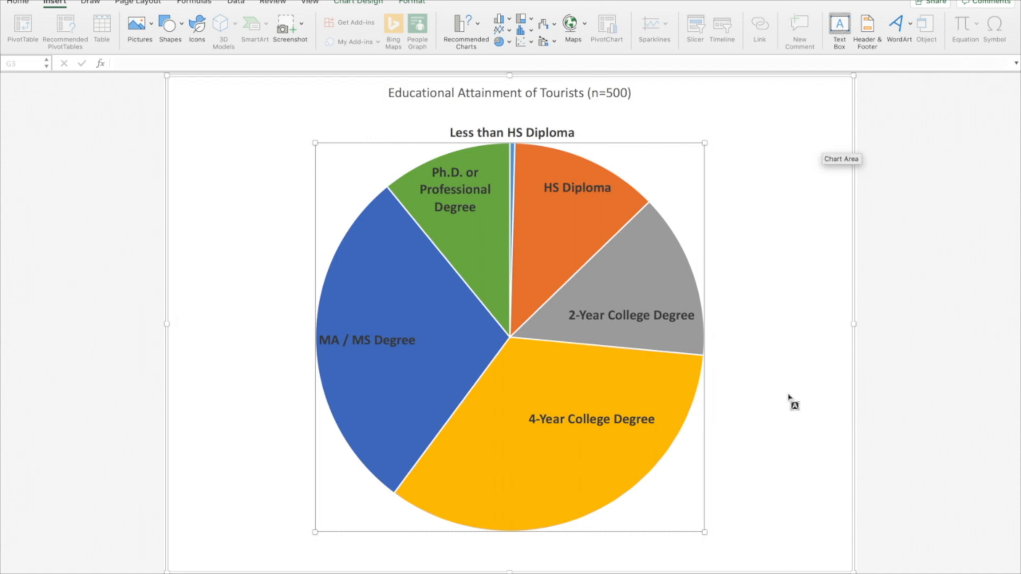
{"action": "left_click_drag", "start_coordinate": [733, 464], "coordinate": [830, 509]}
{"action": "type", "text": "No"}
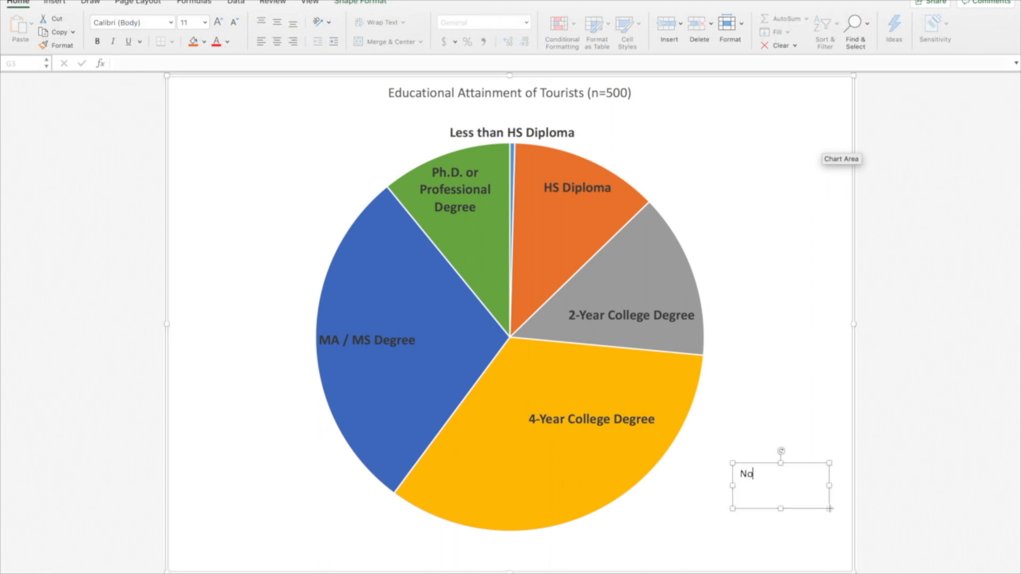
{"action": "type", "text": "te: Figure does not "}
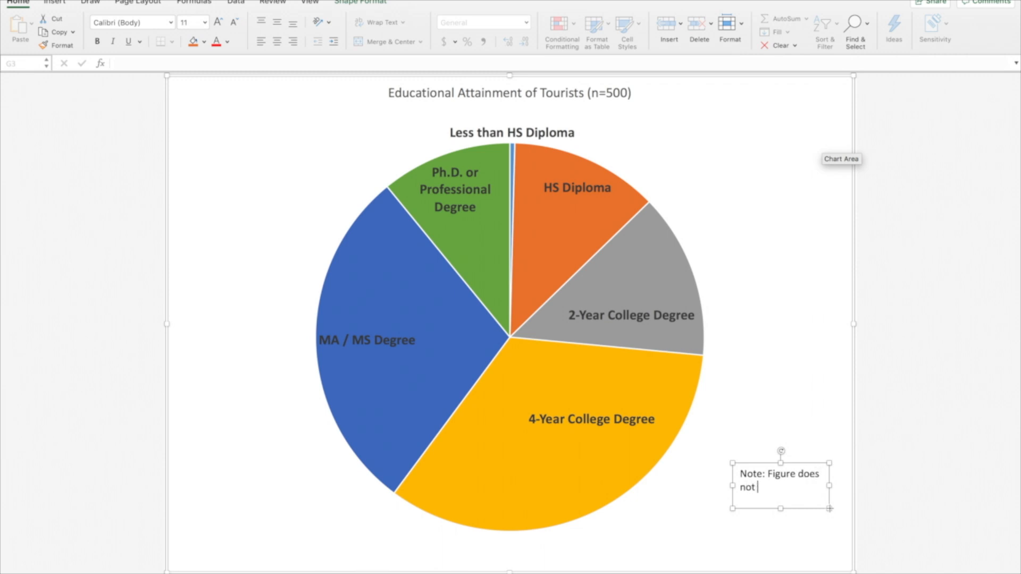
{"action": "type", "text": "include 13 missing values"}
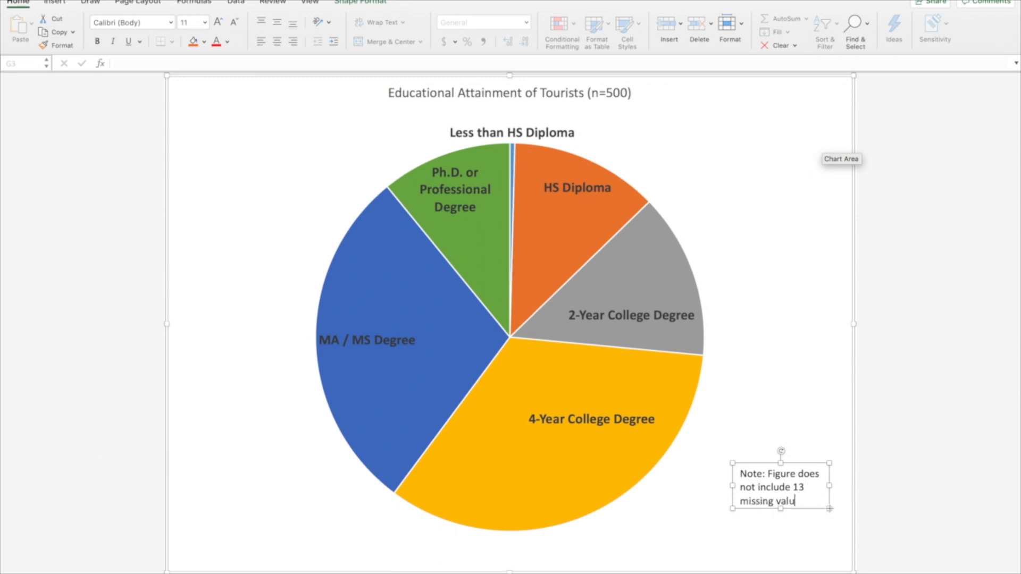
{"action": "type", "text": "."}
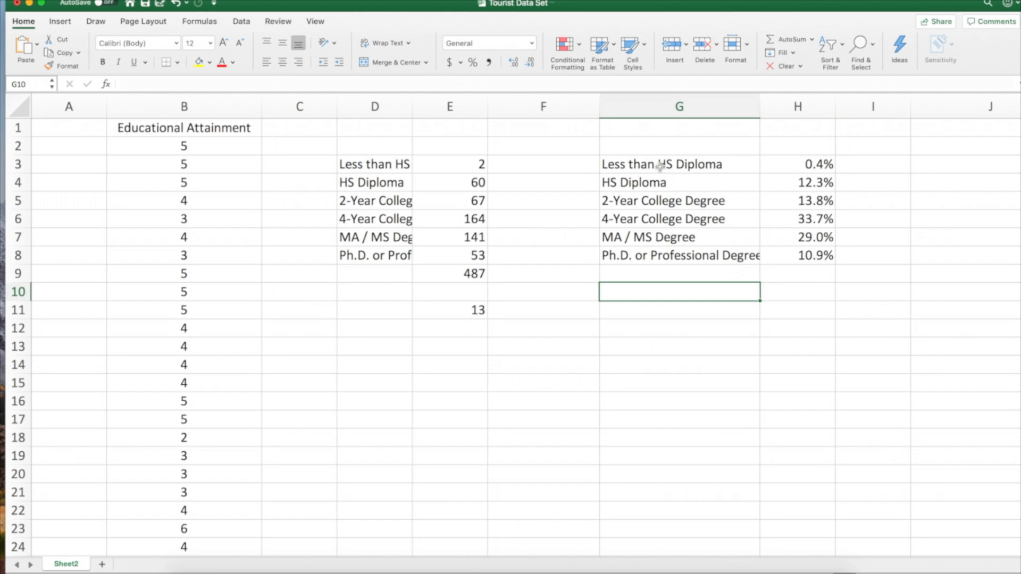
Insert a 2-D clustered column chart from the education categories and percentages in G3:H8
{"action": "left_click_drag", "start_coordinate": [660, 166], "coordinate": [788, 254]}
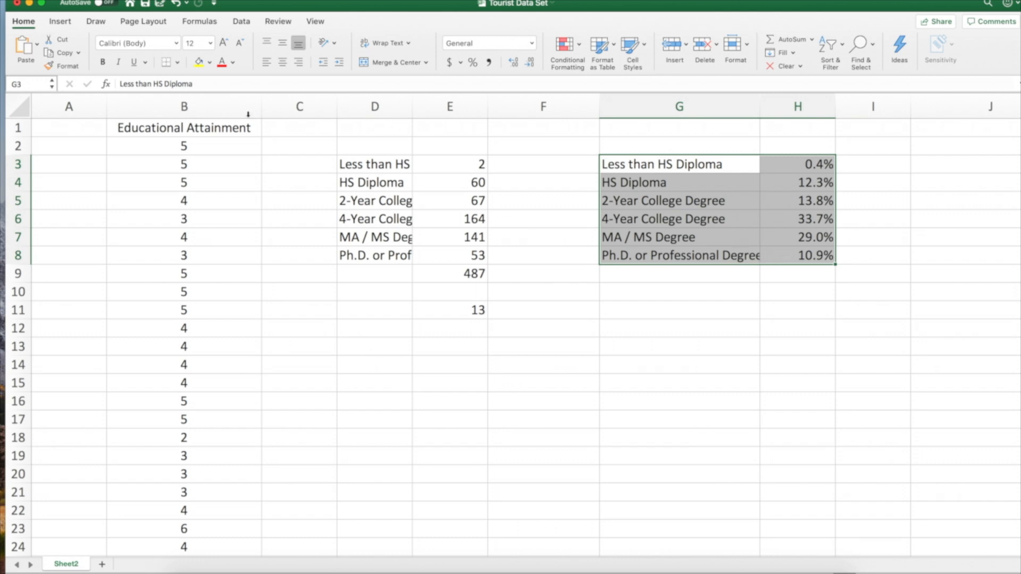
{"action": "left_click", "coordinate": [66, 27]}
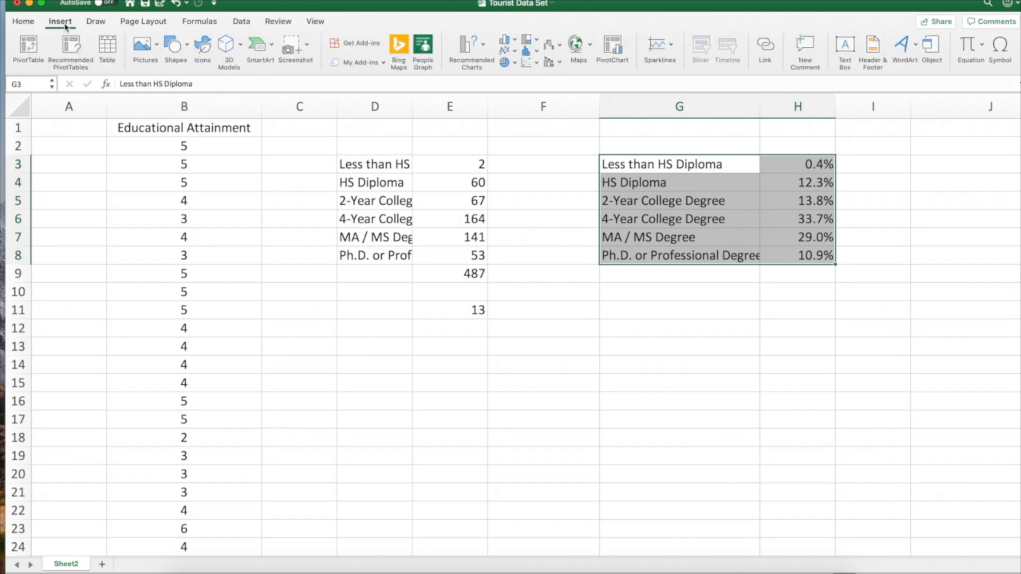
{"action": "left_click", "coordinate": [516, 41]}
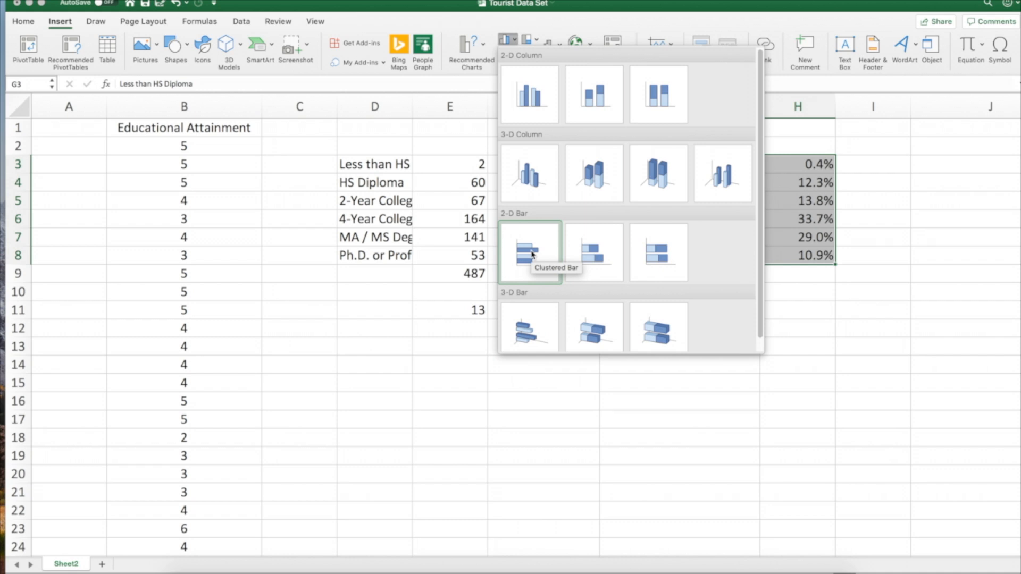
{"action": "left_click", "coordinate": [534, 93]}
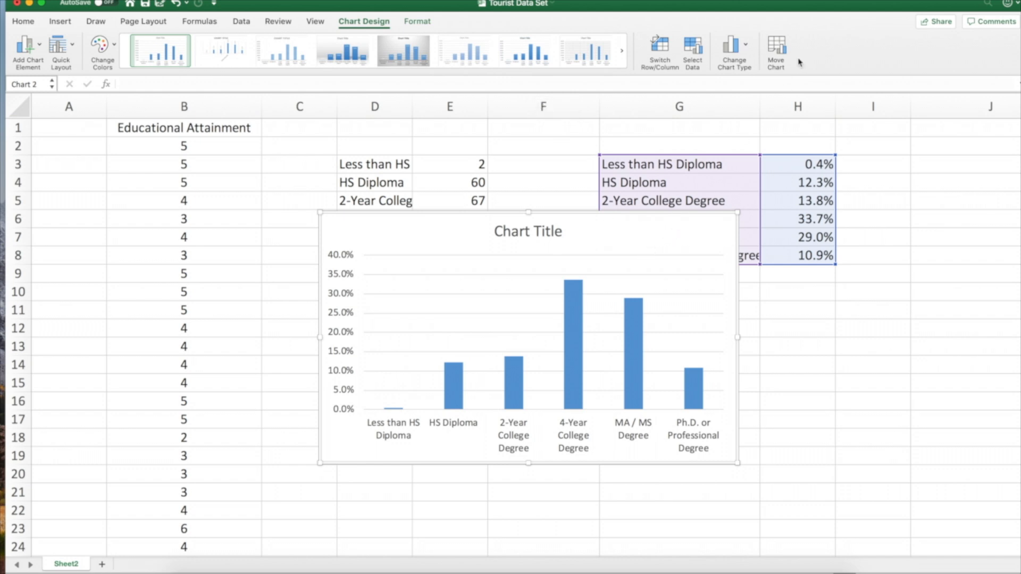
Move the column chart to a new sheet named Chart1
{"action": "left_click", "coordinate": [777, 50]}
{"action": "left_click", "coordinate": [423, 152]}
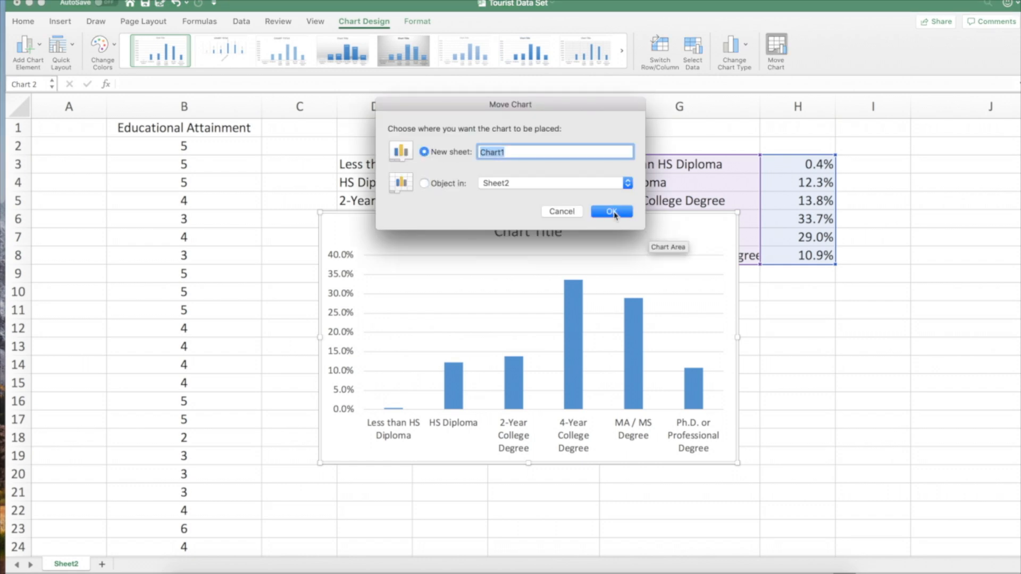
{"action": "left_click", "coordinate": [612, 212]}
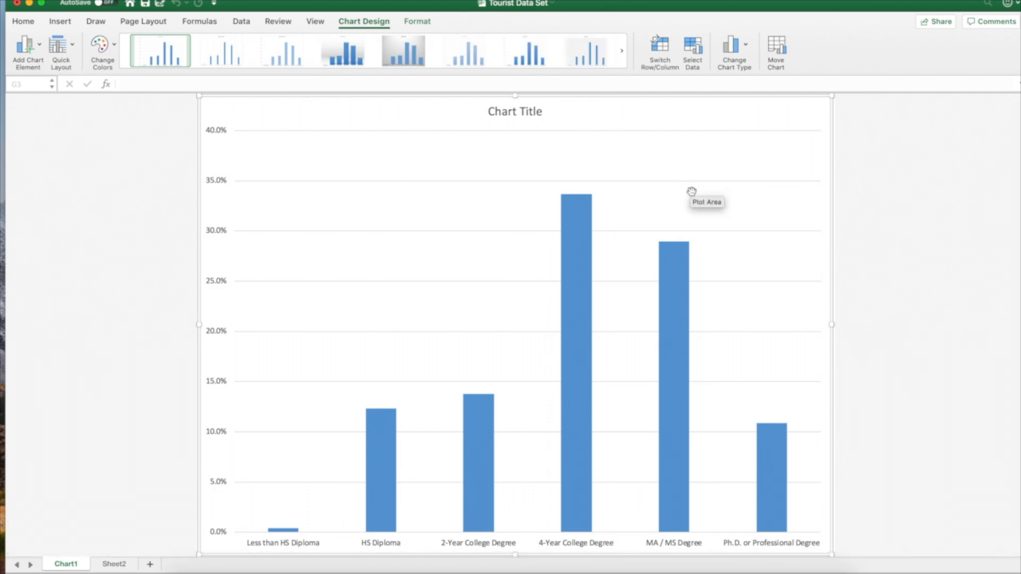
Set the font size of the column chart's vertical axis percentage labels to 14
{"action": "scroll", "coordinate": [692, 191], "scroll_direction": "down", "scroll_amount": 1}
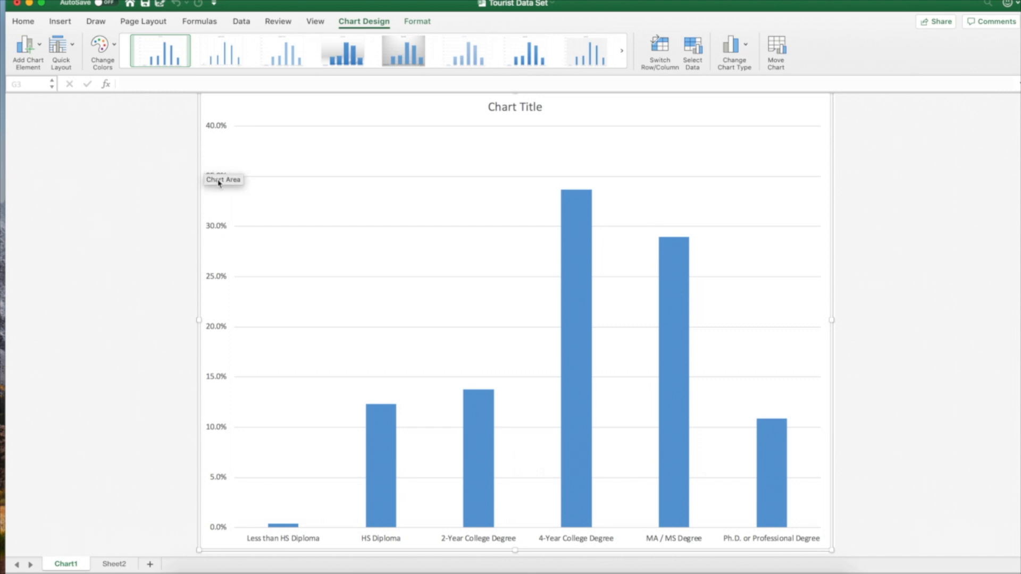
{"action": "left_click", "coordinate": [216, 133]}
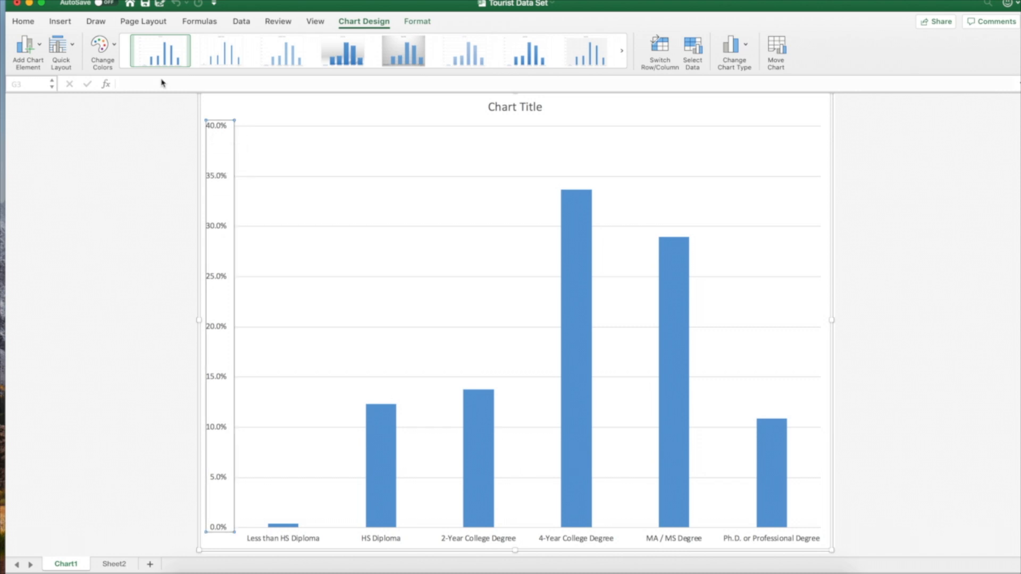
{"action": "left_click", "coordinate": [23, 22]}
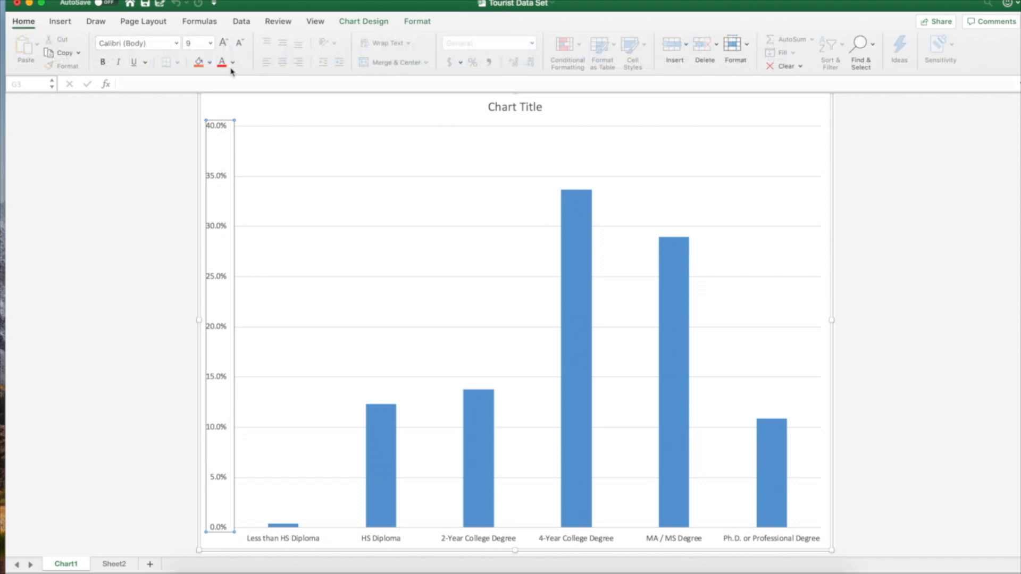
{"action": "left_click", "coordinate": [212, 44]}
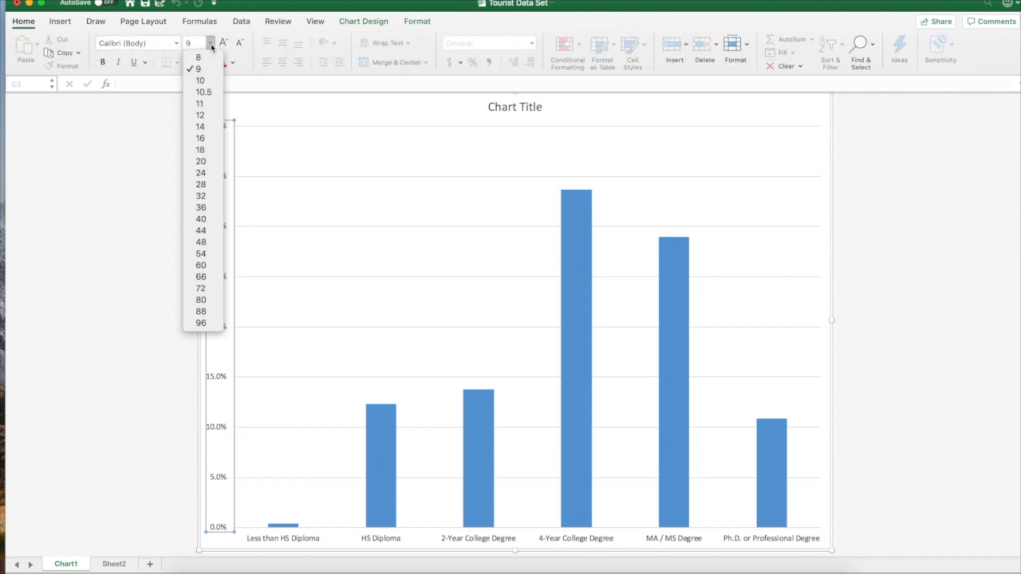
{"action": "left_click", "coordinate": [200, 127]}
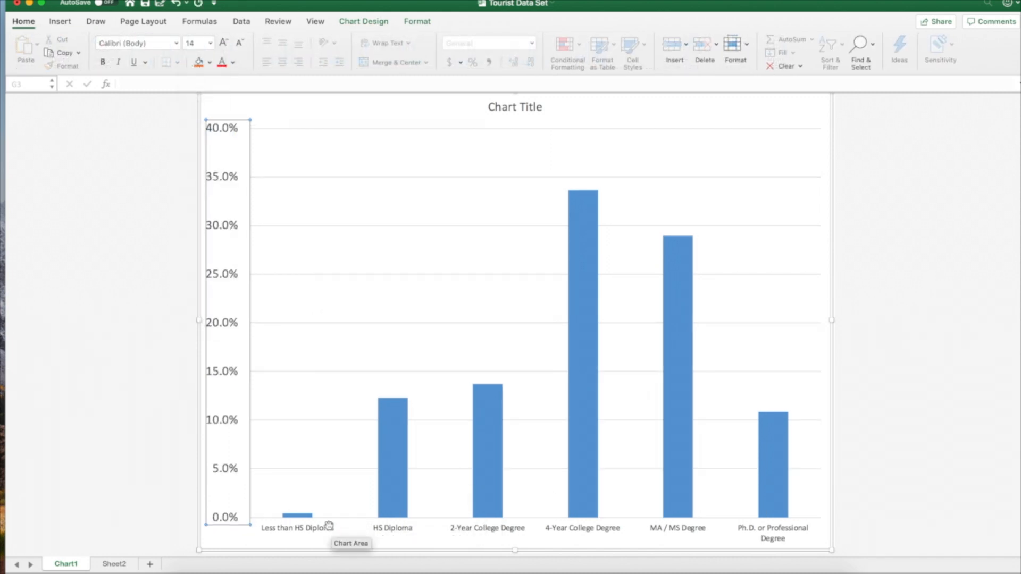
Set the font size of the education category labels on the horizontal axis to 14
{"action": "left_click", "coordinate": [318, 535]}
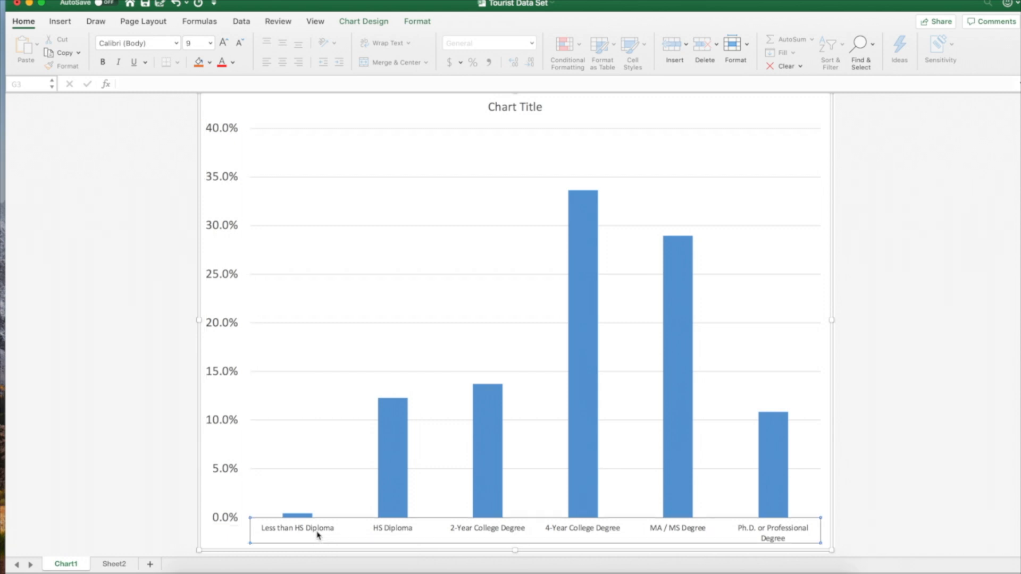
{"action": "left_click", "coordinate": [211, 44]}
{"action": "left_click", "coordinate": [212, 126]}
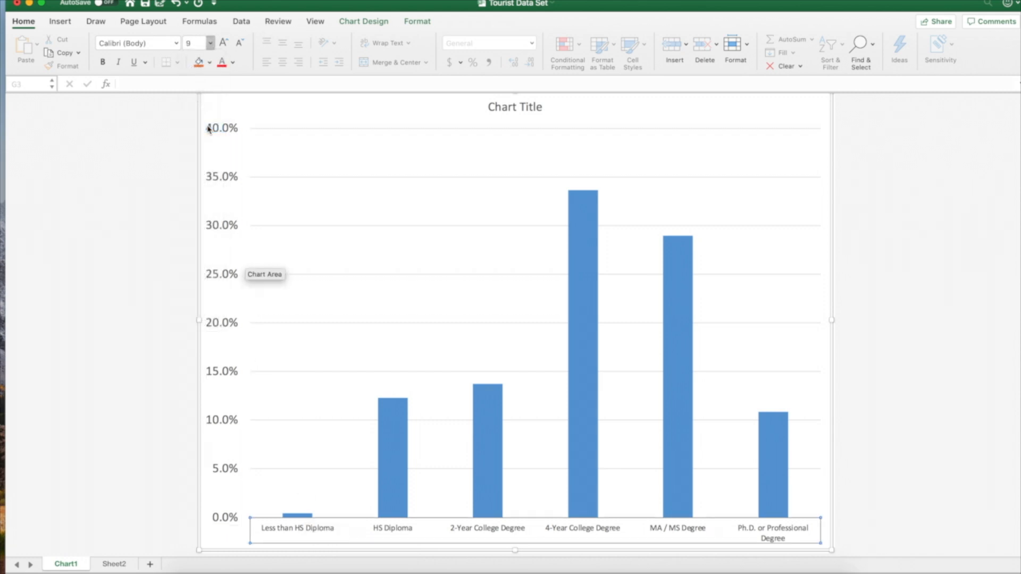
Set the font size of the column chart's title placeholder text to 18
{"action": "left_click", "coordinate": [490, 108]}
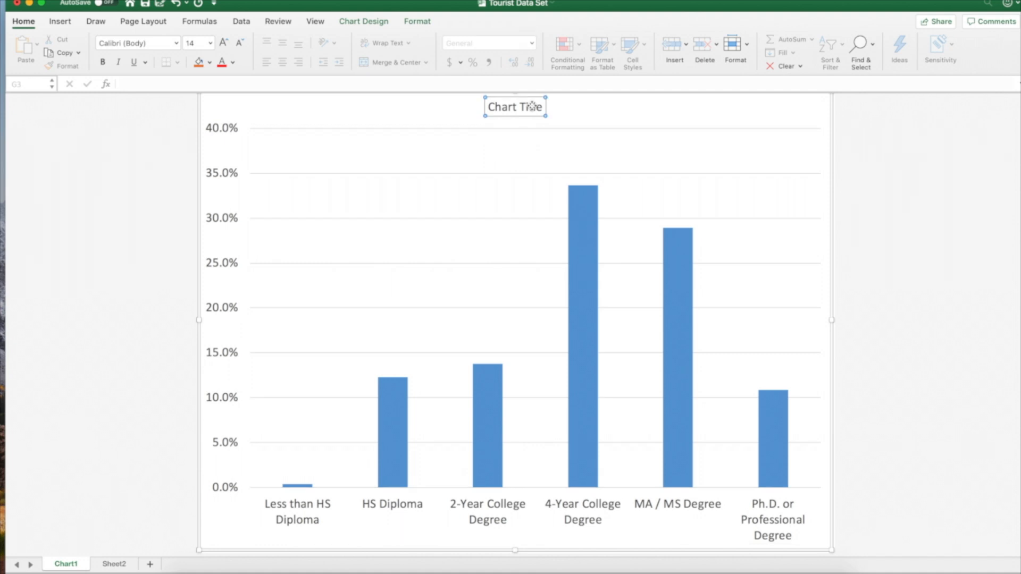
{"action": "left_click_drag", "start_coordinate": [488, 107], "coordinate": [543, 107]}
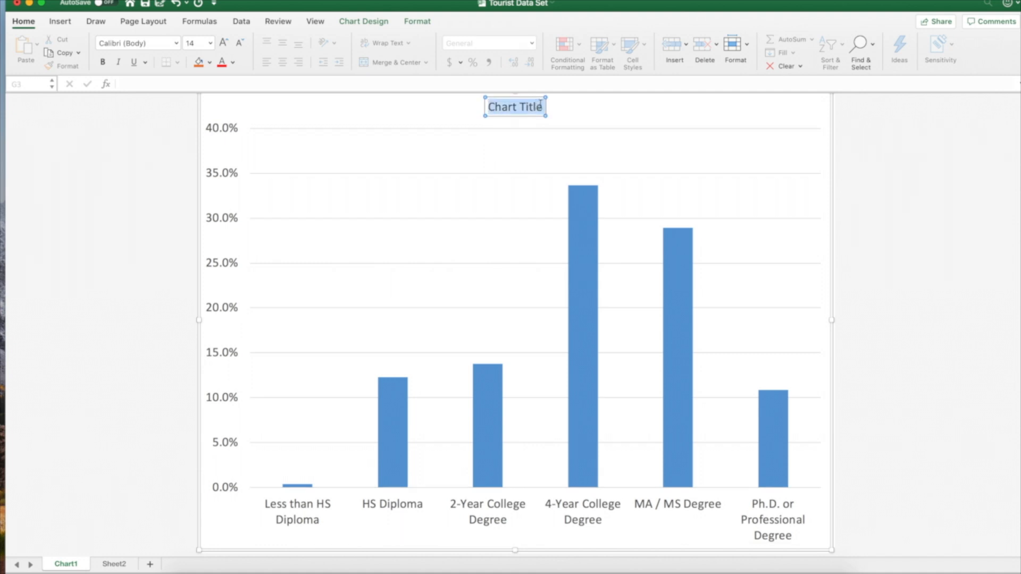
{"action": "left_click", "coordinate": [212, 42]}
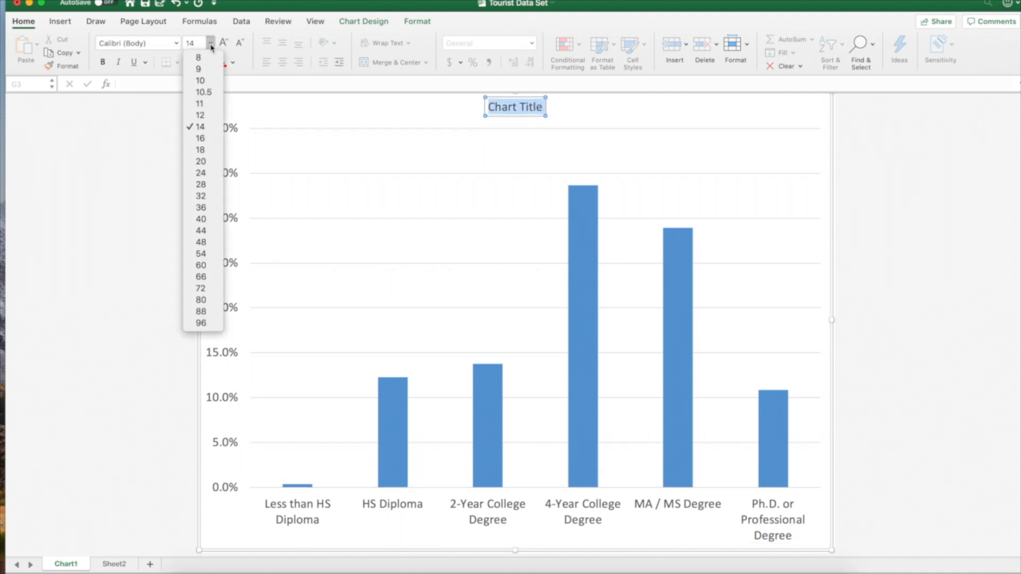
{"action": "left_click", "coordinate": [212, 150]}
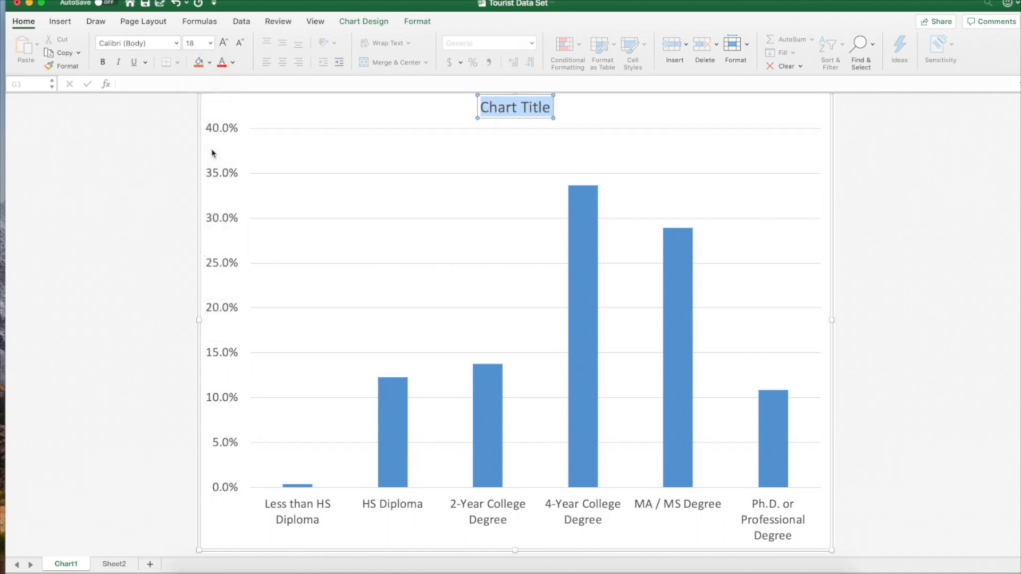
Replace the chart title text with "Educational Attainment of Tourists (n=487)"
{"action": "type", "text": "Educati"}
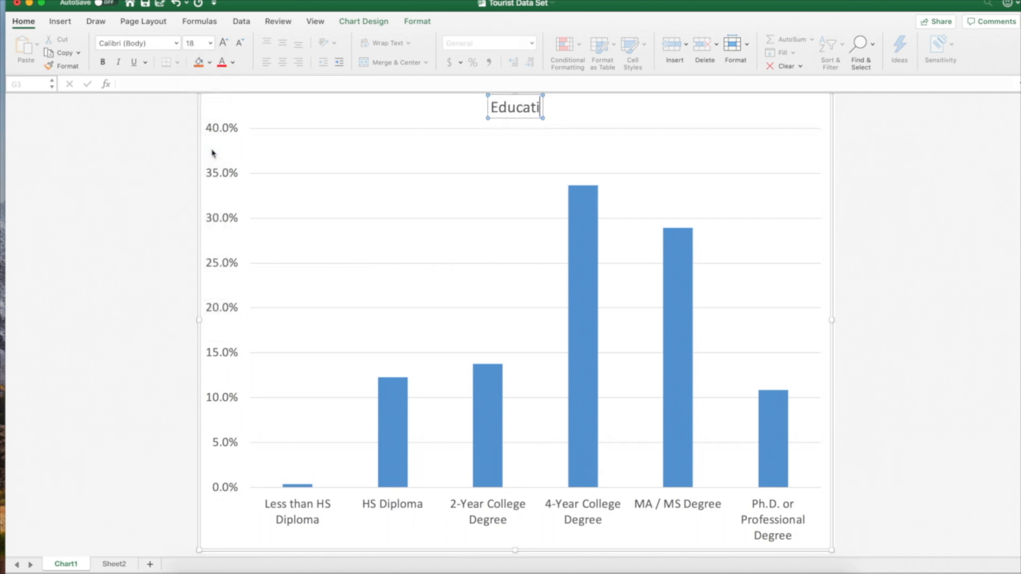
{"action": "type", "text": "onal Attainm"}
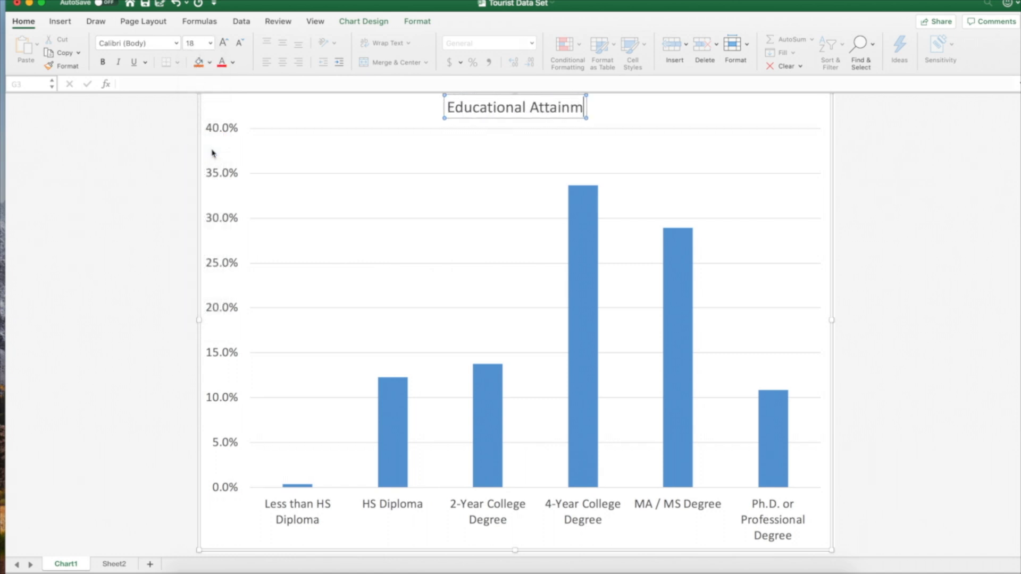
{"action": "type", "text": "ent of Fou"}
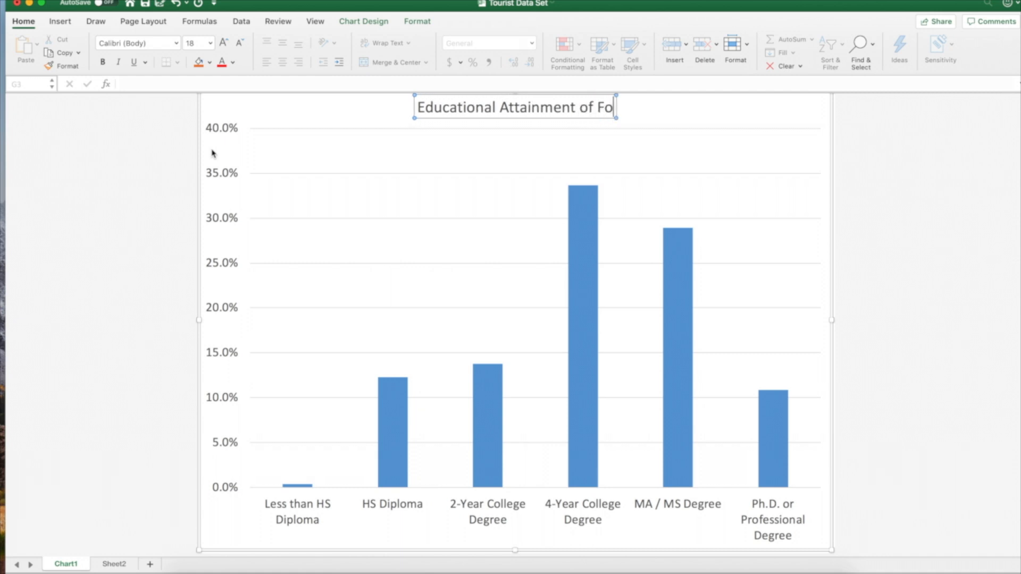
{"action": "key", "text": "BackSpace"}
{"action": "key", "text": "BackSpace"}
{"action": "key", "text": "BackSpace"}
{"action": "key", "text": "BackSpace"}
{"action": "type", "text": "To"}
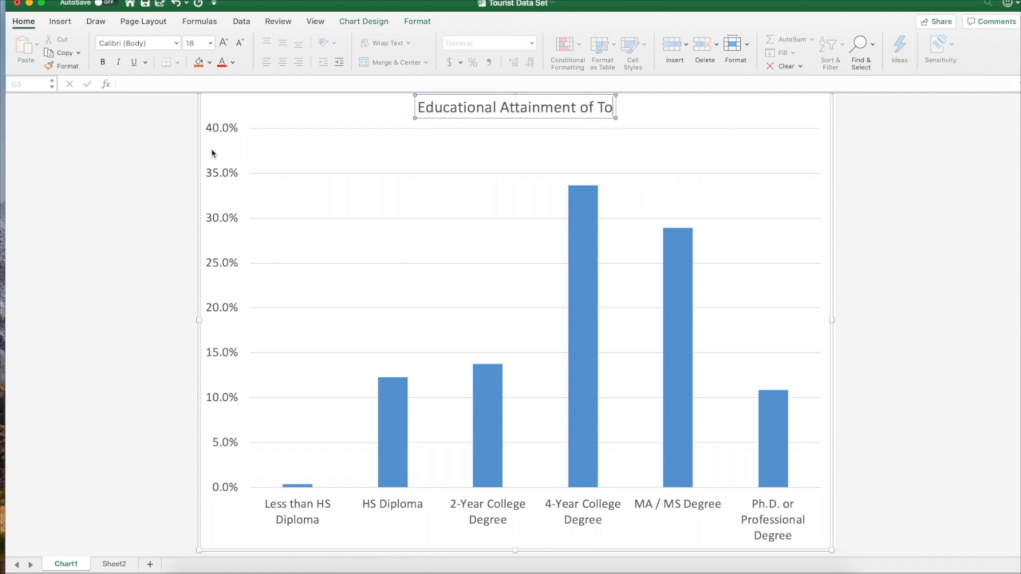
{"action": "type", "text": "urists (n"}
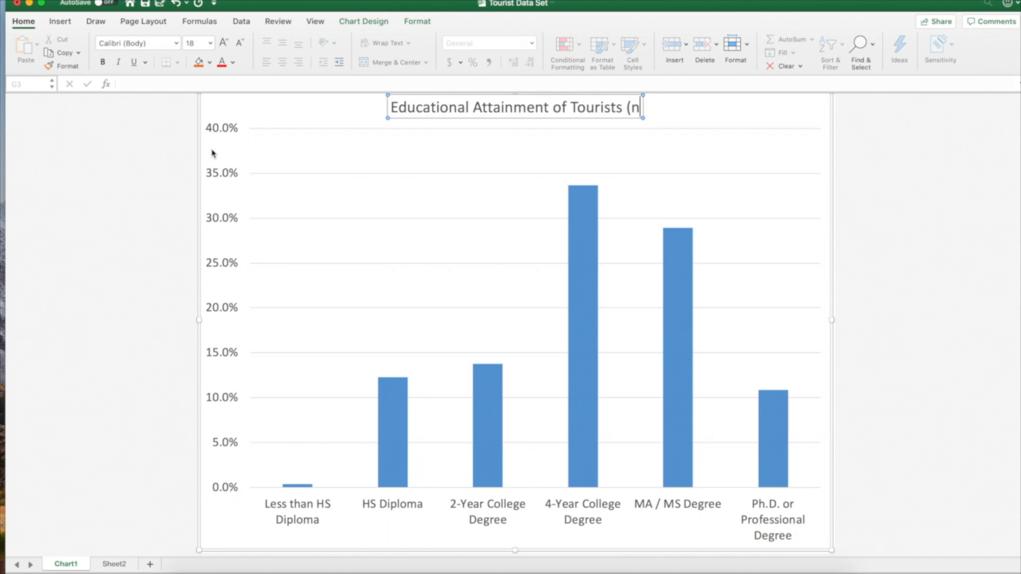
{"action": "type", "text": "=487"}
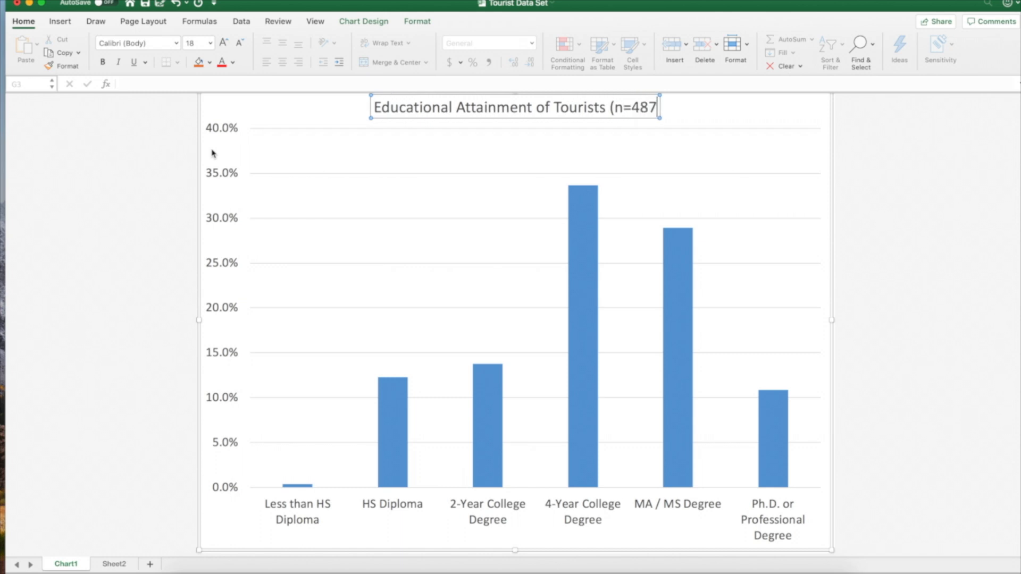
{"action": "type", "text": ")"}
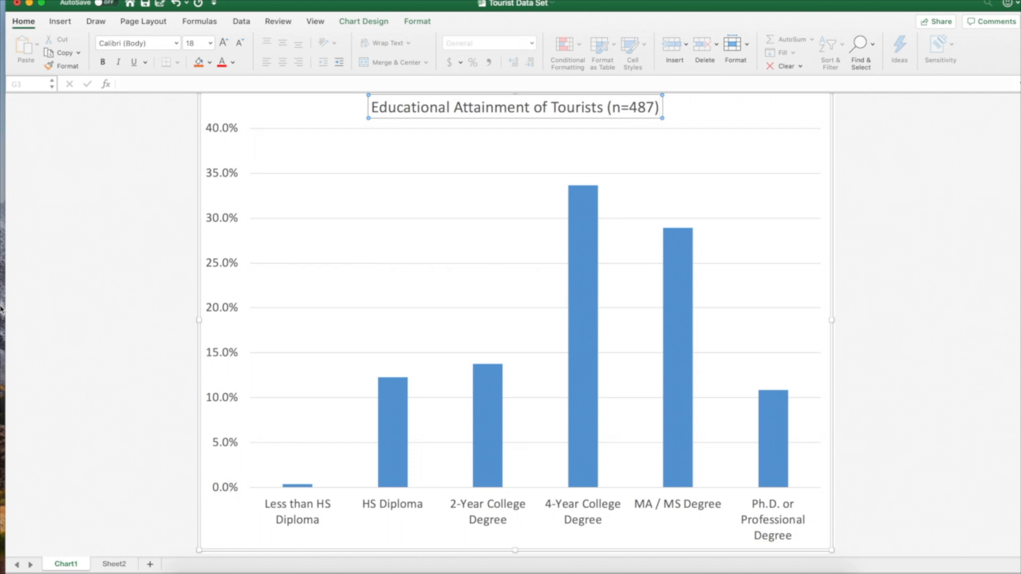
Add a primary horizontal axis title to the column chart
{"action": "left_click", "coordinate": [366, 24]}
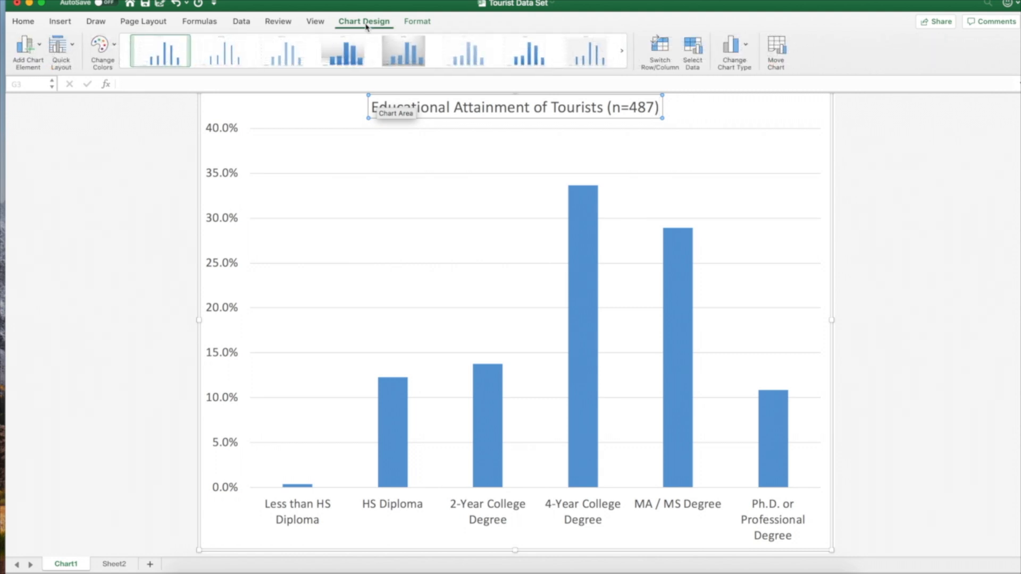
{"action": "left_click", "coordinate": [38, 46]}
{"action": "mouse_move", "coordinate": [62, 84]}
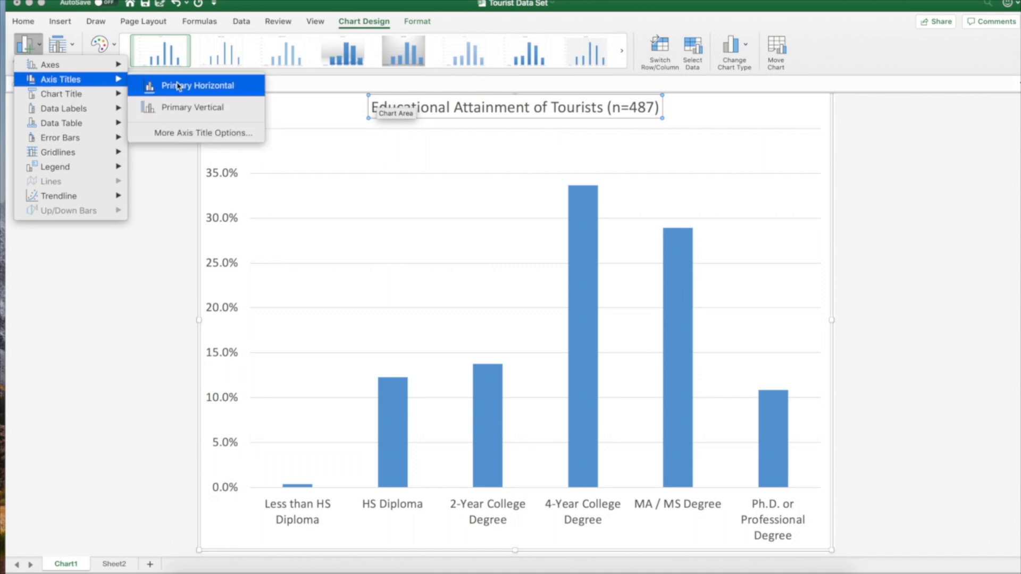
{"action": "left_click", "coordinate": [215, 91]}
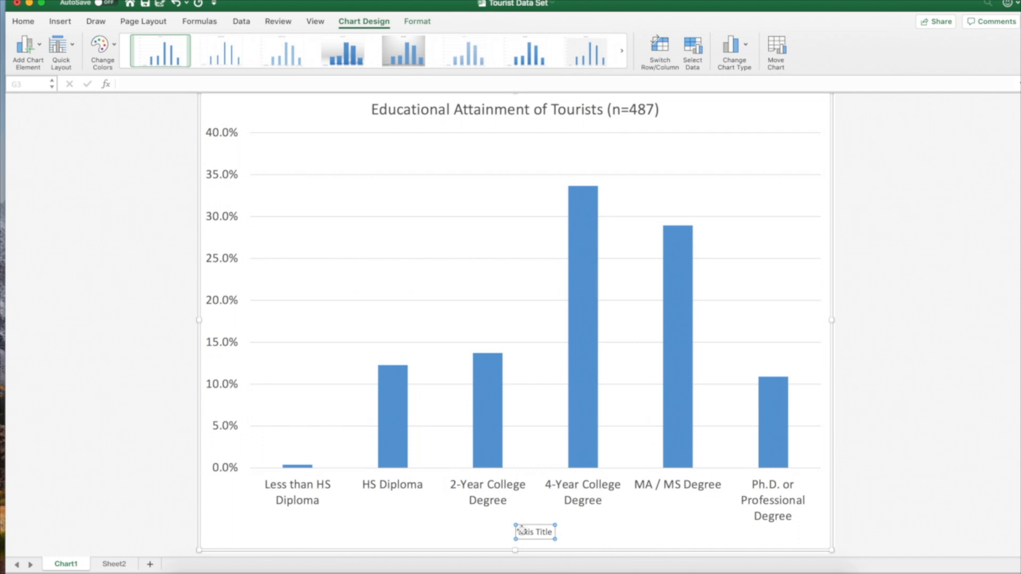
{"action": "left_click_drag", "start_coordinate": [524, 534], "coordinate": [542, 534]}
{"action": "left_click", "coordinate": [97, 0]}
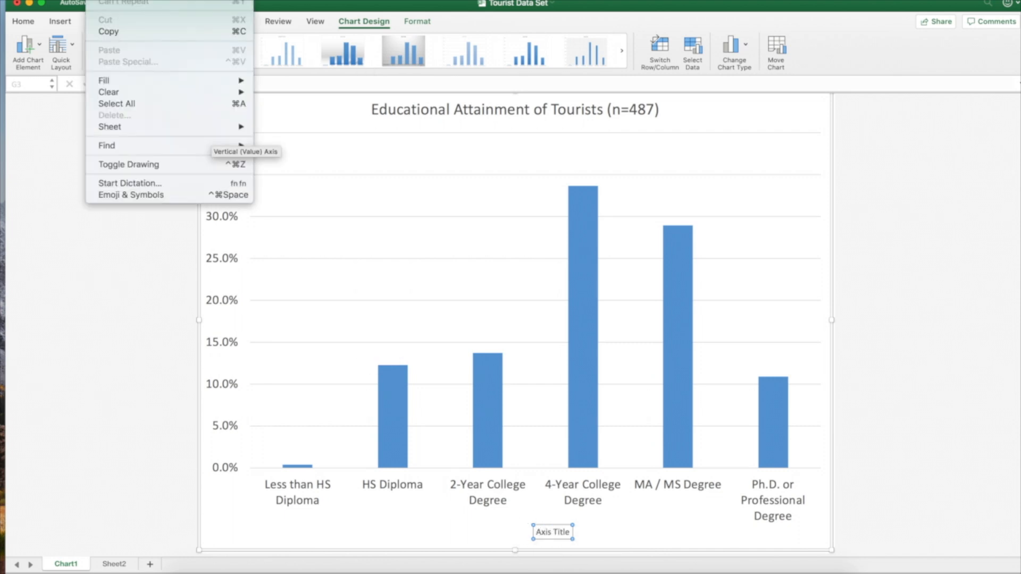
{"action": "left_click", "coordinate": [109, 0]}
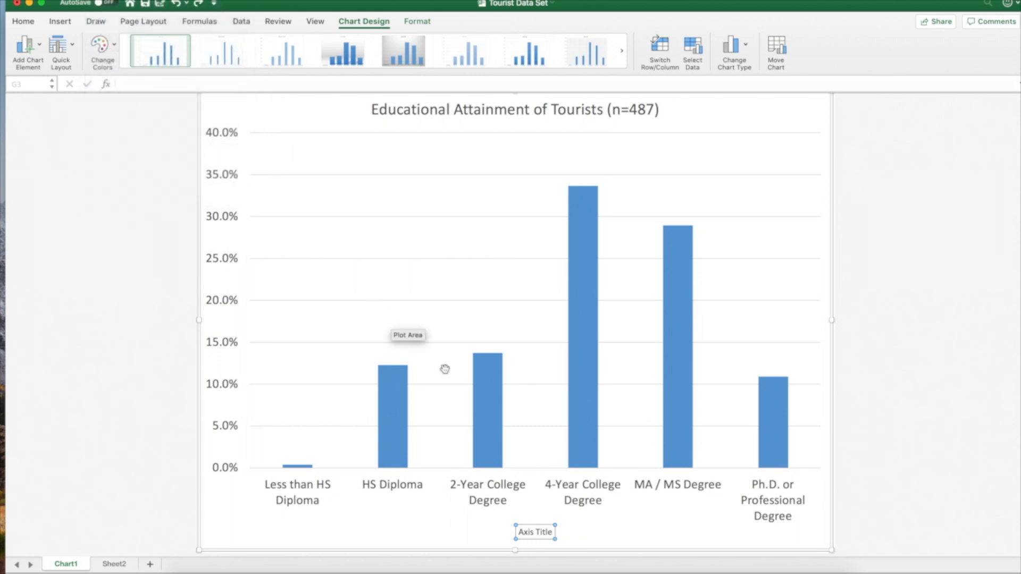
Set the font size of the horizontal axis title to 18
{"action": "left_click", "coordinate": [527, 525]}
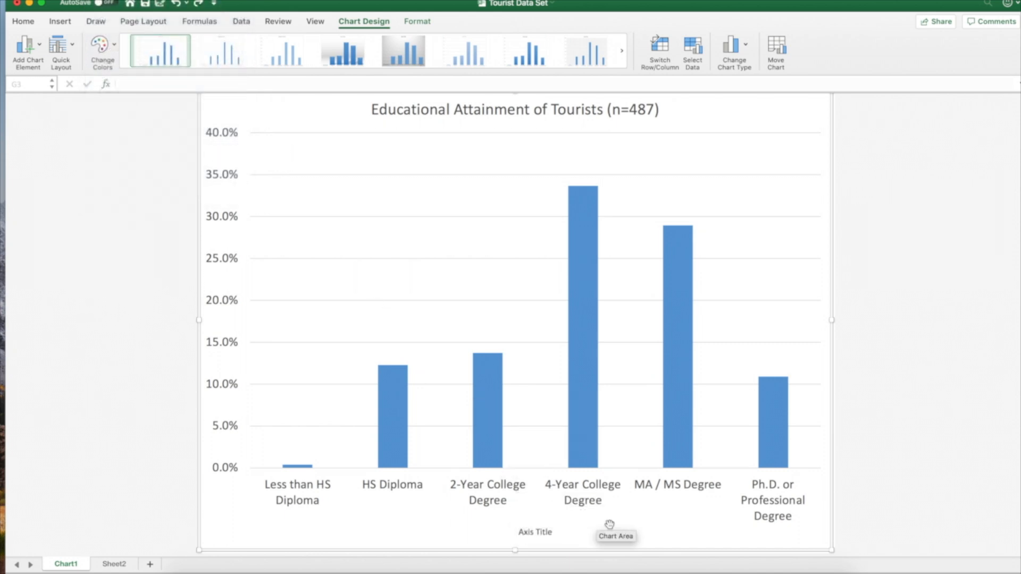
{"action": "left_click", "coordinate": [527, 530]}
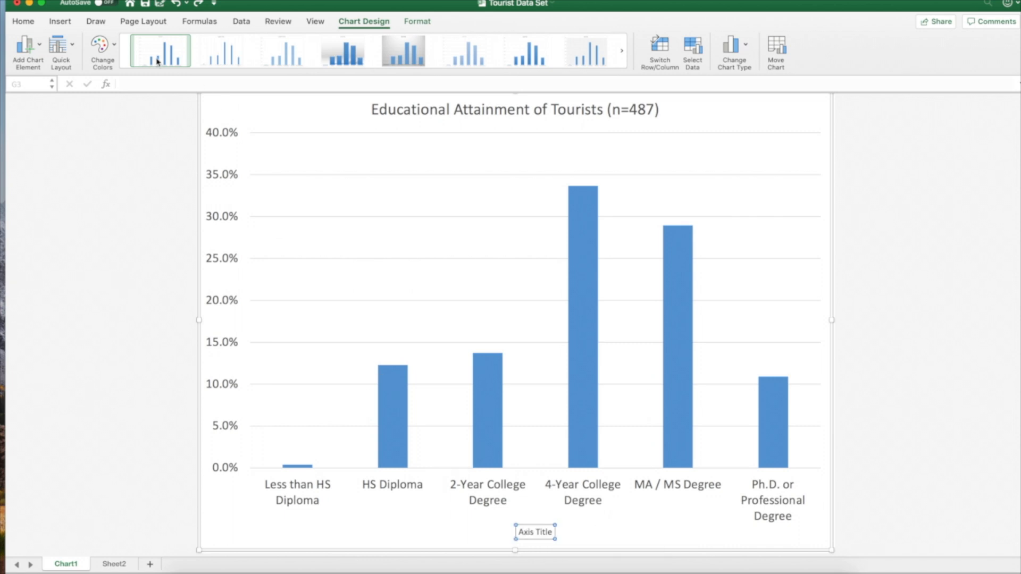
{"action": "left_click", "coordinate": [25, 22]}
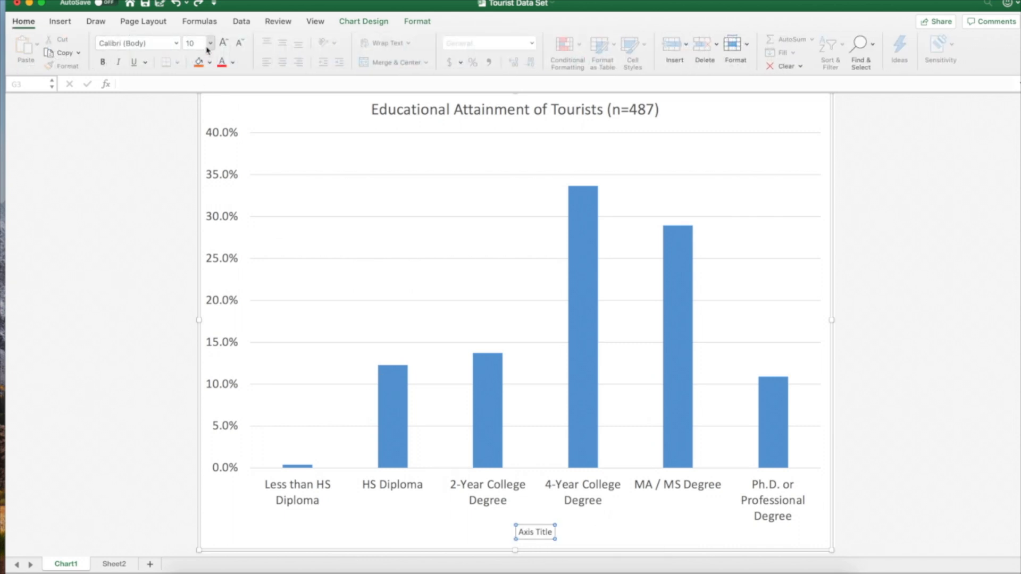
{"action": "left_click", "coordinate": [211, 43]}
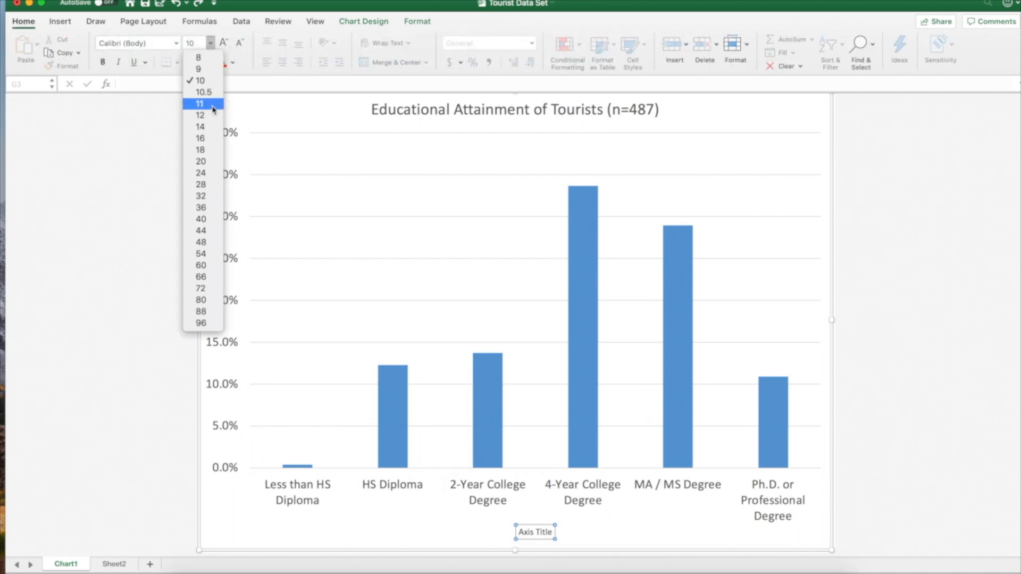
{"action": "left_click", "coordinate": [200, 150]}
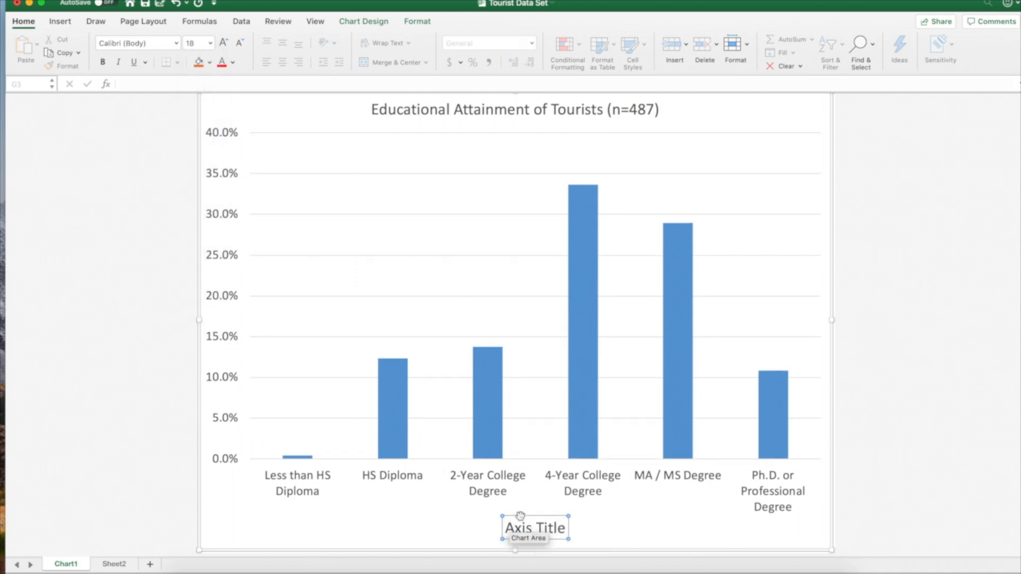
Replace the horizontal axis title's placeholder text with "Highest Level of Educational Attainment"
{"action": "left_click_drag", "start_coordinate": [515, 528], "coordinate": [561, 531]}
{"action": "type", "text": "Hi"}
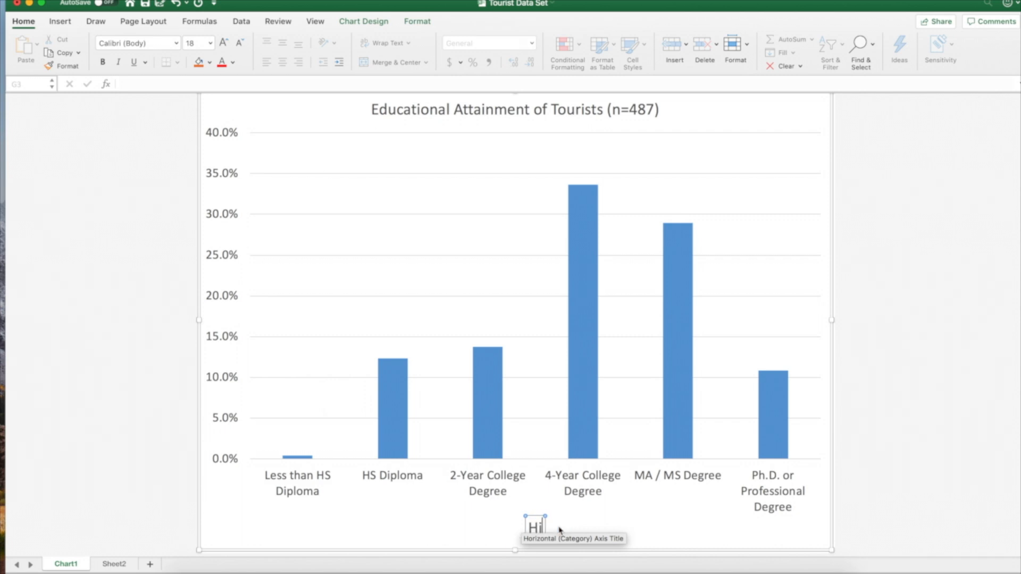
{"action": "type", "text": "ghest"}
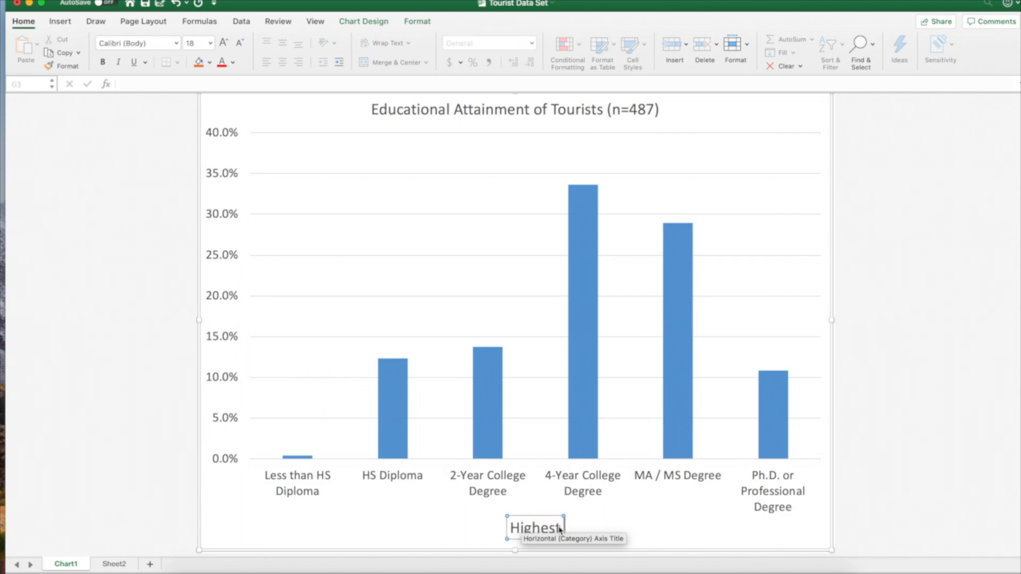
{"action": "type", "text": " Level of"}
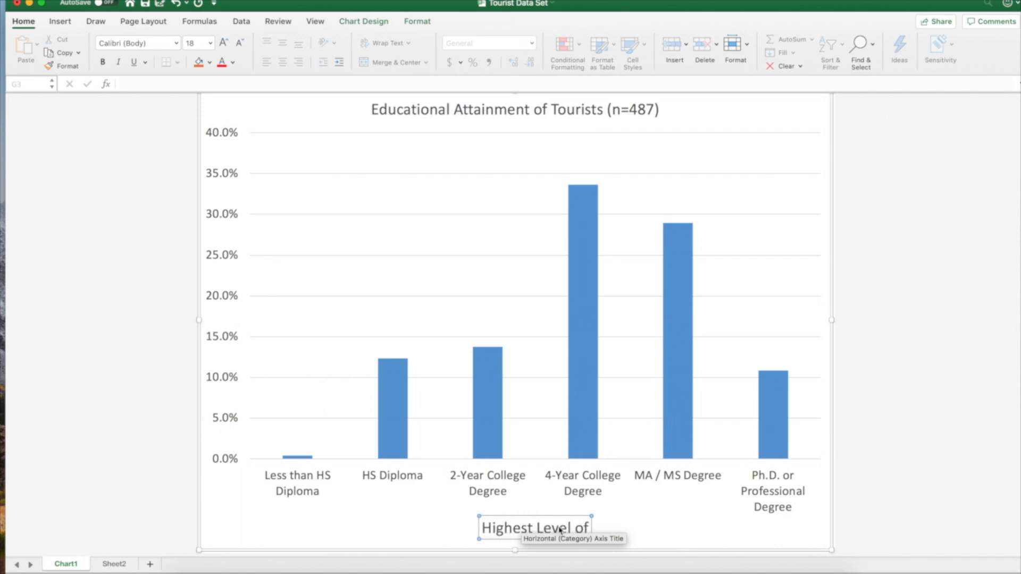
{"action": "type", "text": " Educatio"}
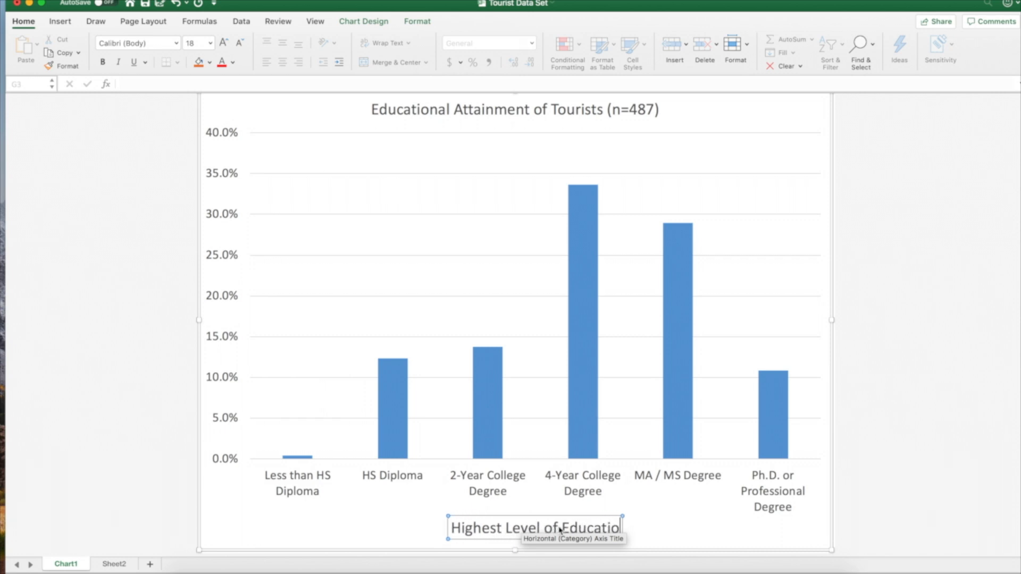
{"action": "type", "text": "nal Attainment"}
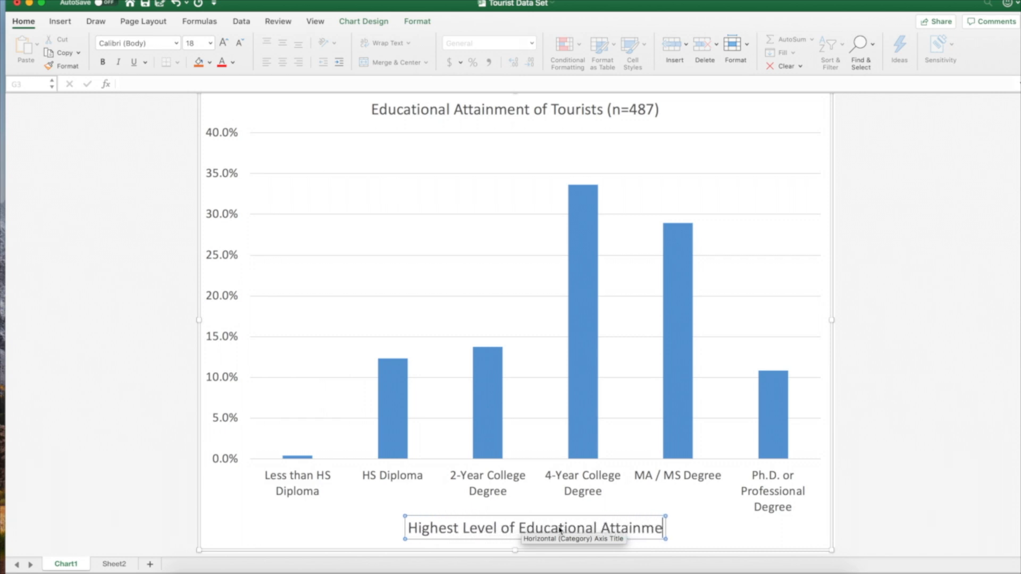
{"action": "left_click", "coordinate": [557, 500]}
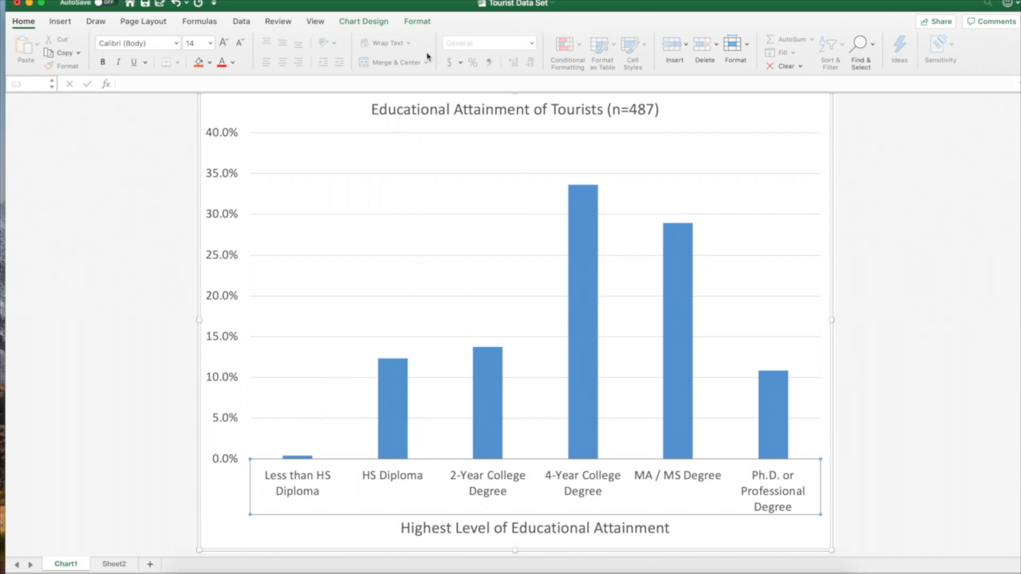
Add a primary vertical axis title to the column chart
{"action": "left_click", "coordinate": [367, 25]}
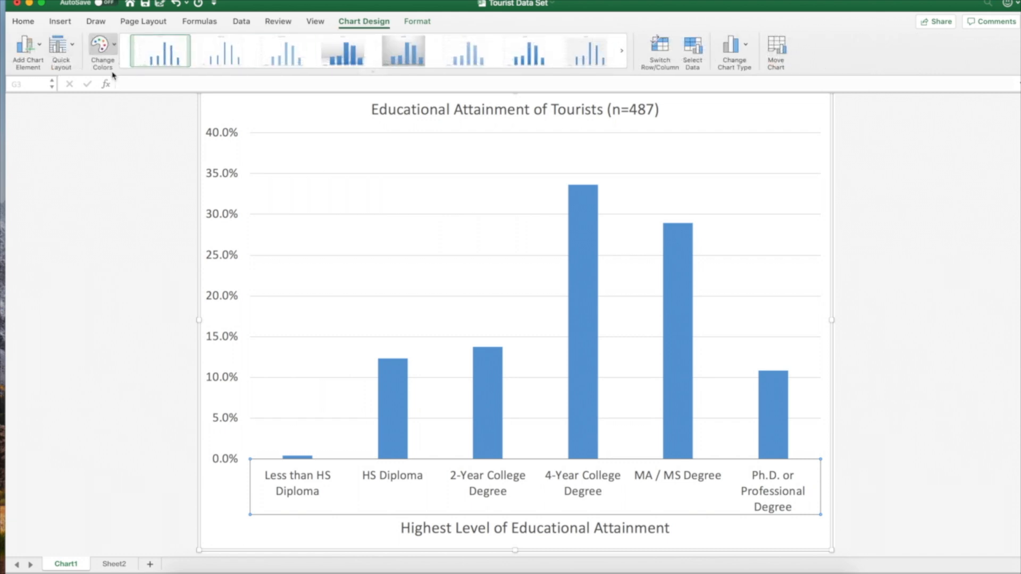
{"action": "left_click", "coordinate": [30, 50]}
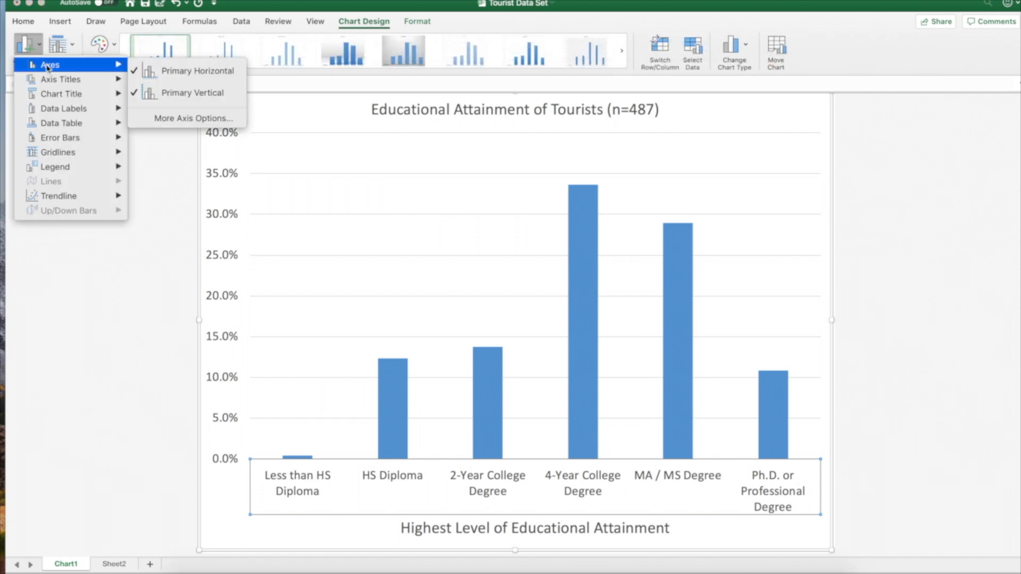
{"action": "mouse_move", "coordinate": [52, 81]}
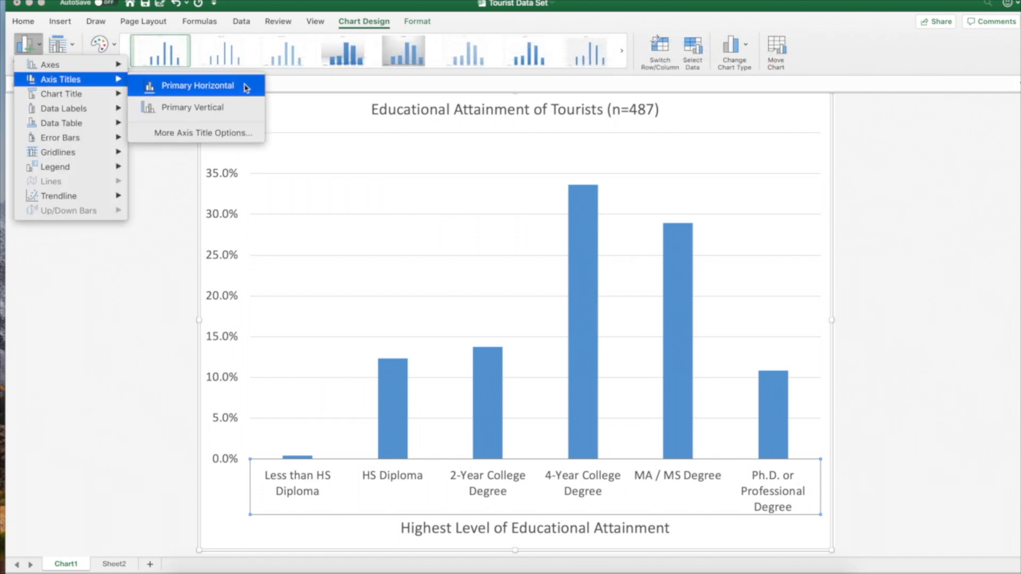
{"action": "left_click", "coordinate": [229, 108]}
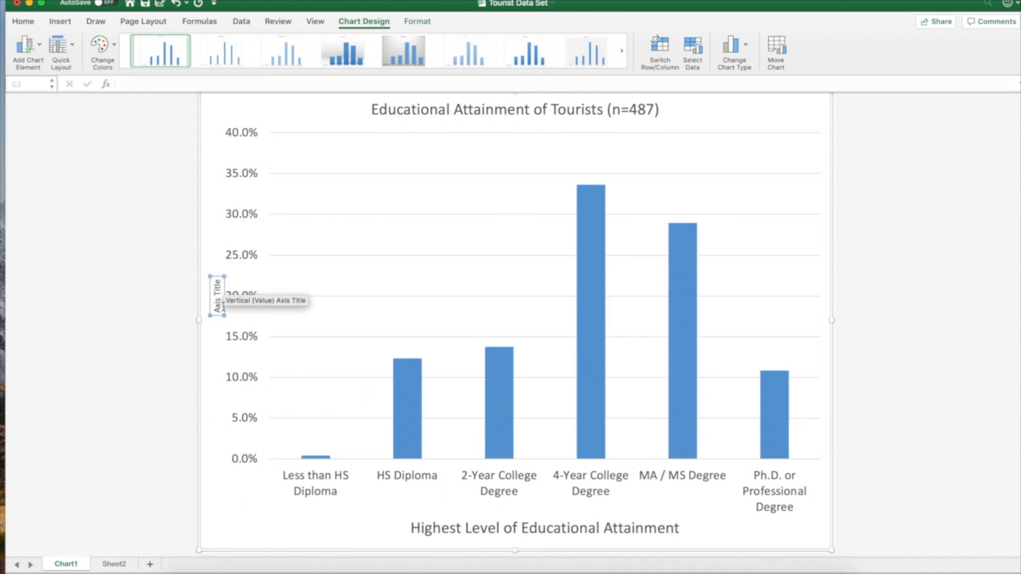
Set the font size of the vertical axis title to 18
{"action": "left_click_drag", "start_coordinate": [216, 310], "coordinate": [217, 278]}
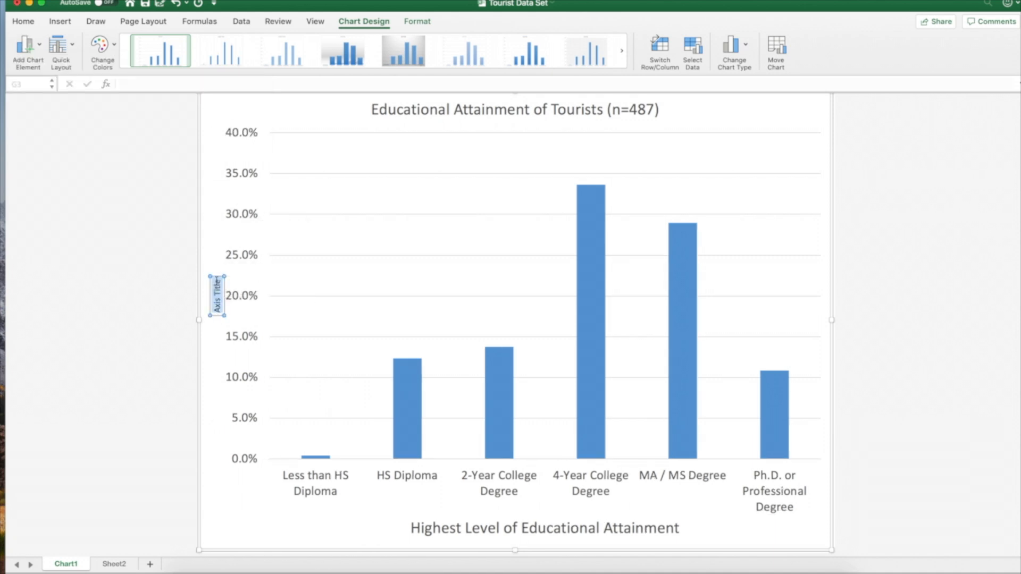
{"action": "left_click", "coordinate": [22, 23]}
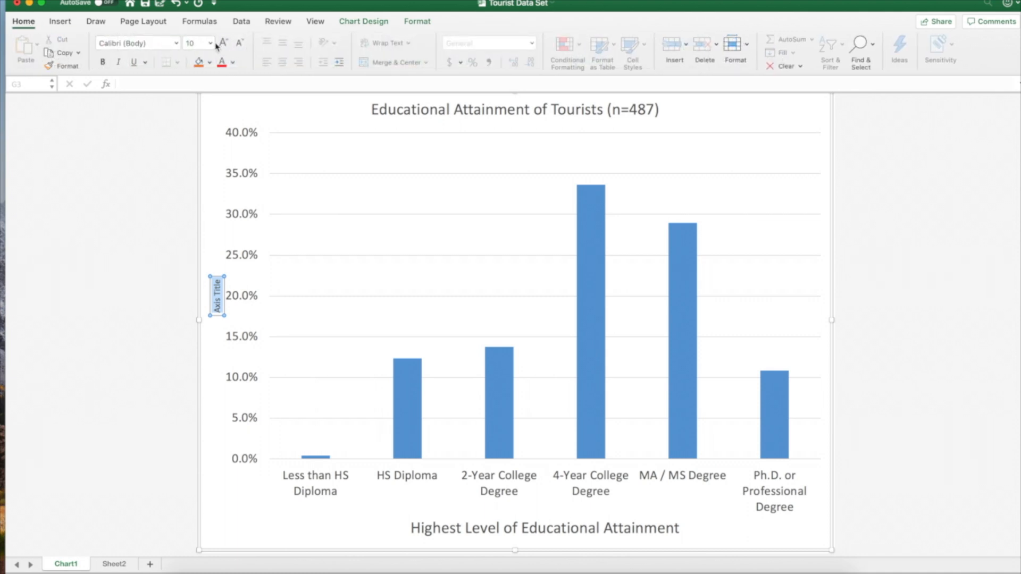
{"action": "left_click", "coordinate": [210, 43]}
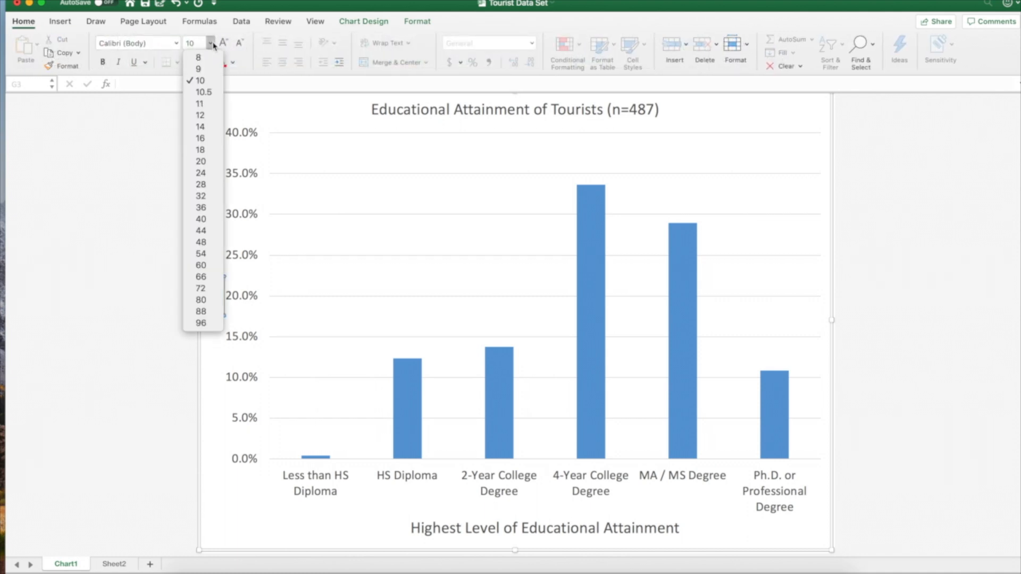
{"action": "left_click", "coordinate": [207, 150]}
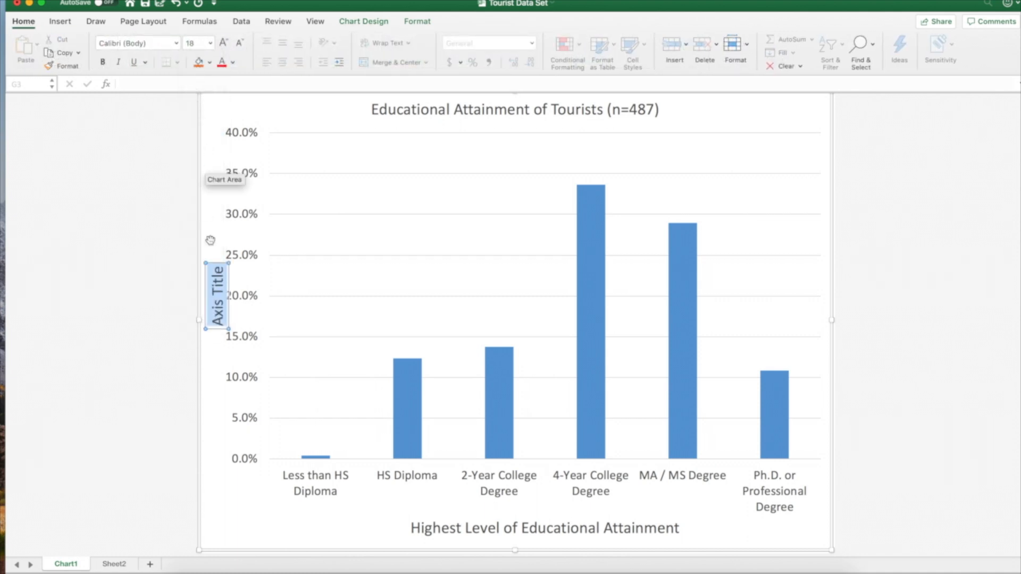
Replace the vertical axis title's placeholder text with "% of Tourists"
{"action": "left_click", "coordinate": [217, 291]}
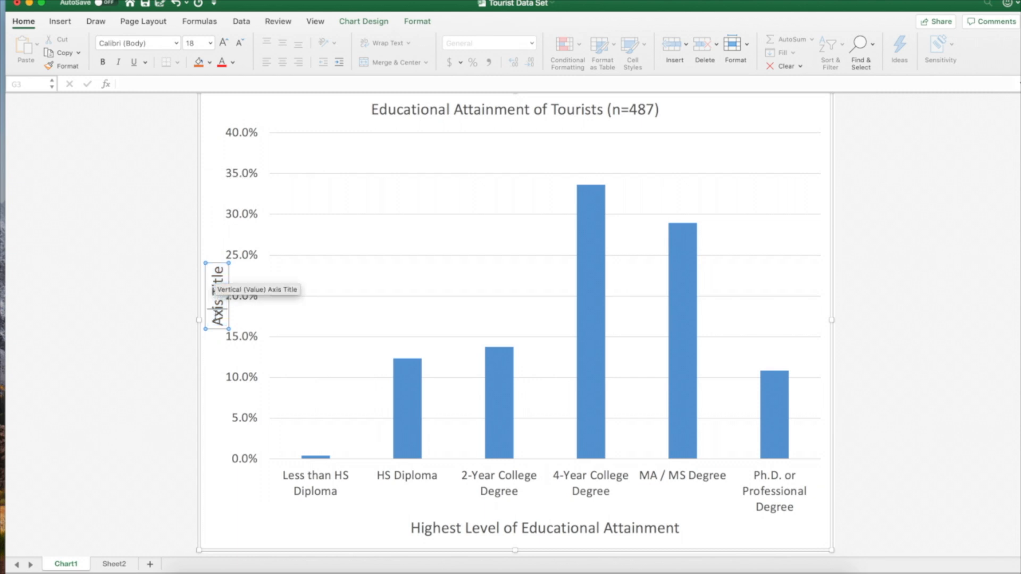
{"action": "left_click_drag", "start_coordinate": [217, 325], "coordinate": [219, 273]}
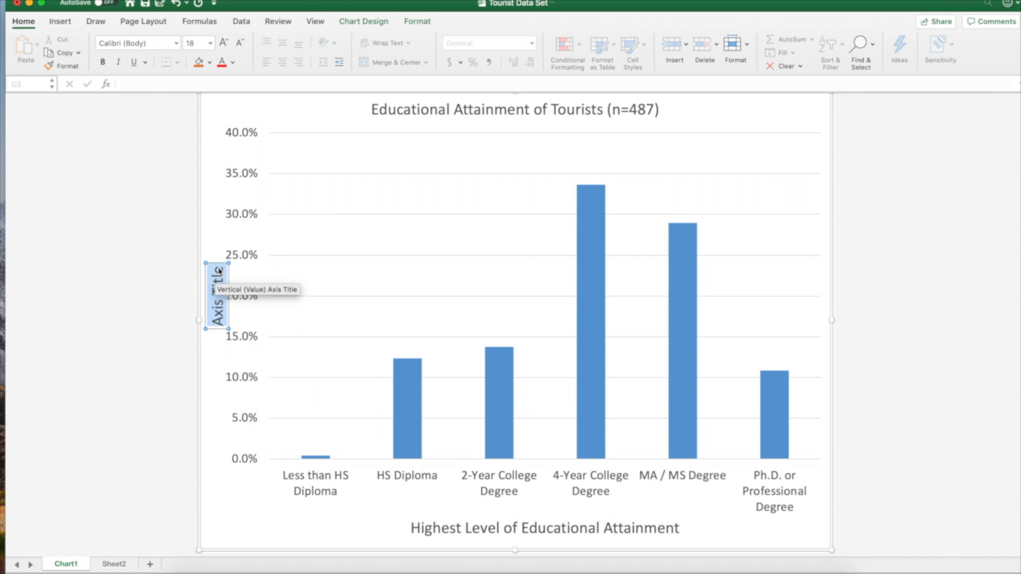
{"action": "type", "text": "% of Touris"}
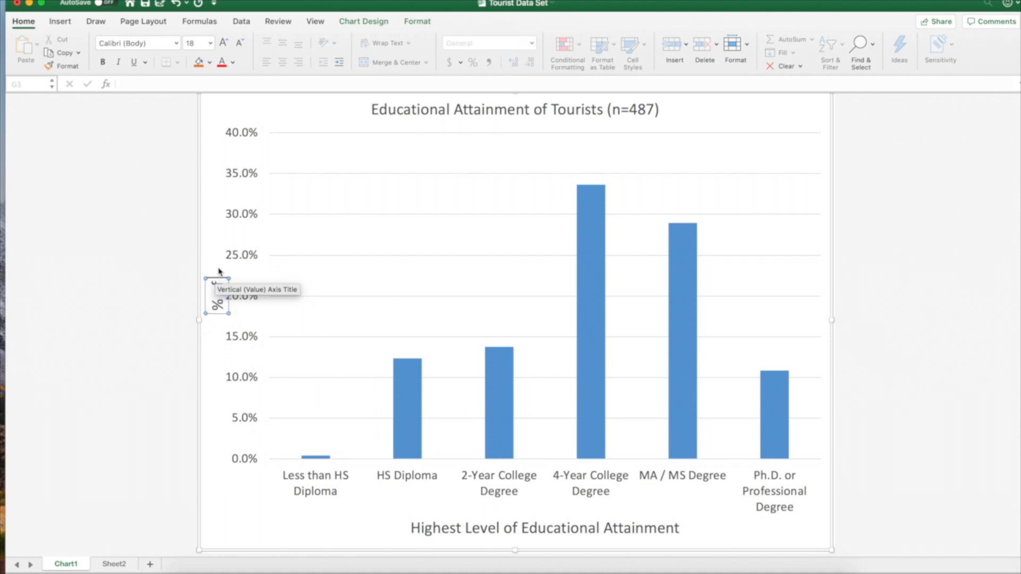
{"action": "type", "text": "ts"}
{"action": "left_click", "coordinate": [321, 239]}
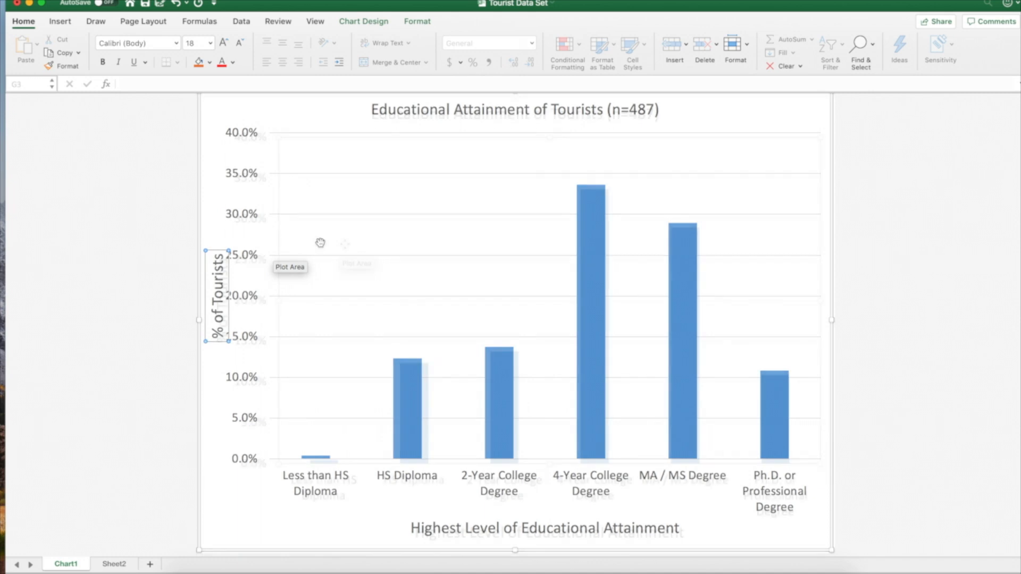
Insert a text box in the plot area above the HS Diploma column and set its font size to 14
{"action": "left_click", "coordinate": [61, 22]}
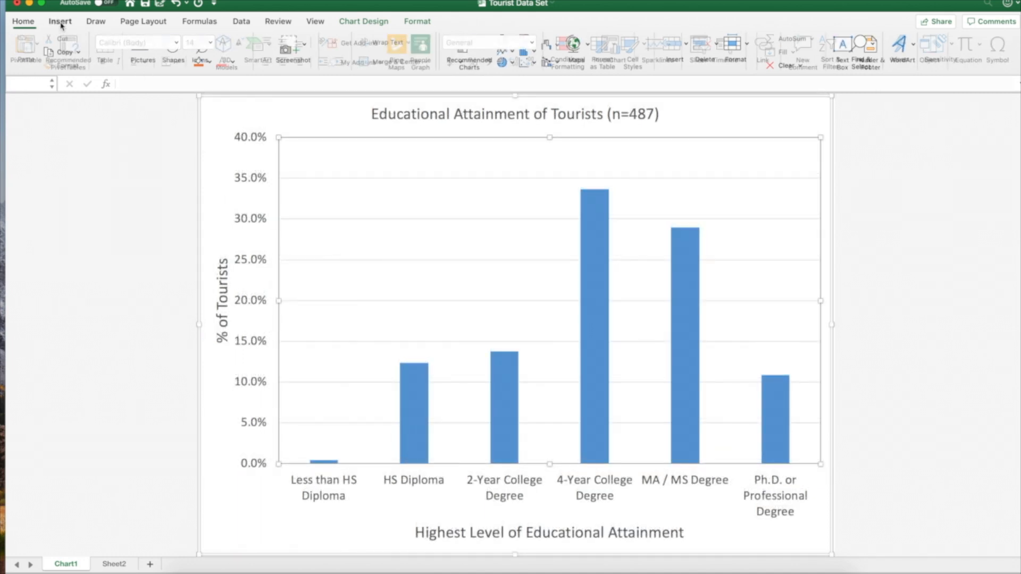
{"action": "left_click", "coordinate": [845, 47]}
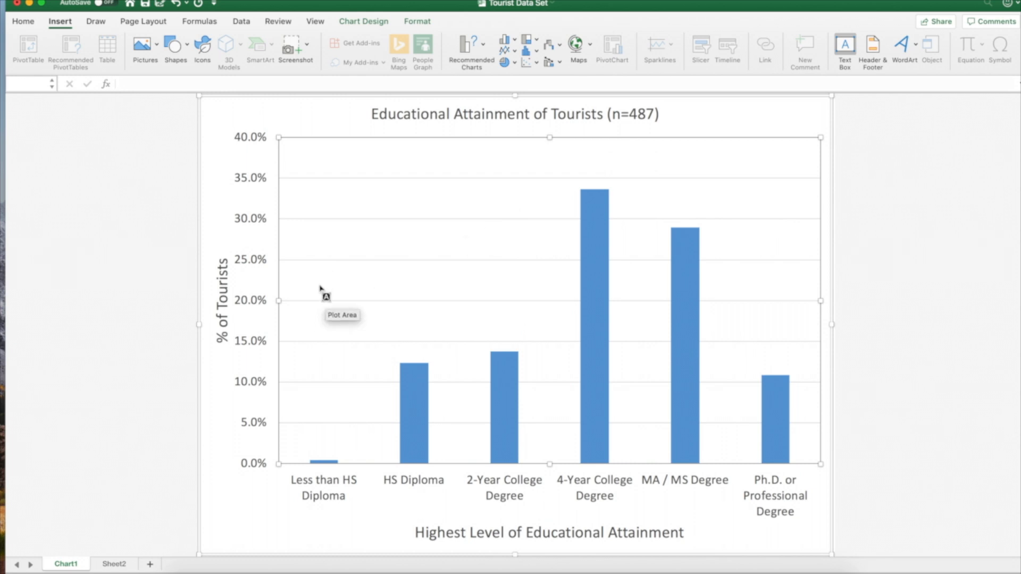
{"action": "left_click_drag", "start_coordinate": [310, 279], "coordinate": [455, 333]}
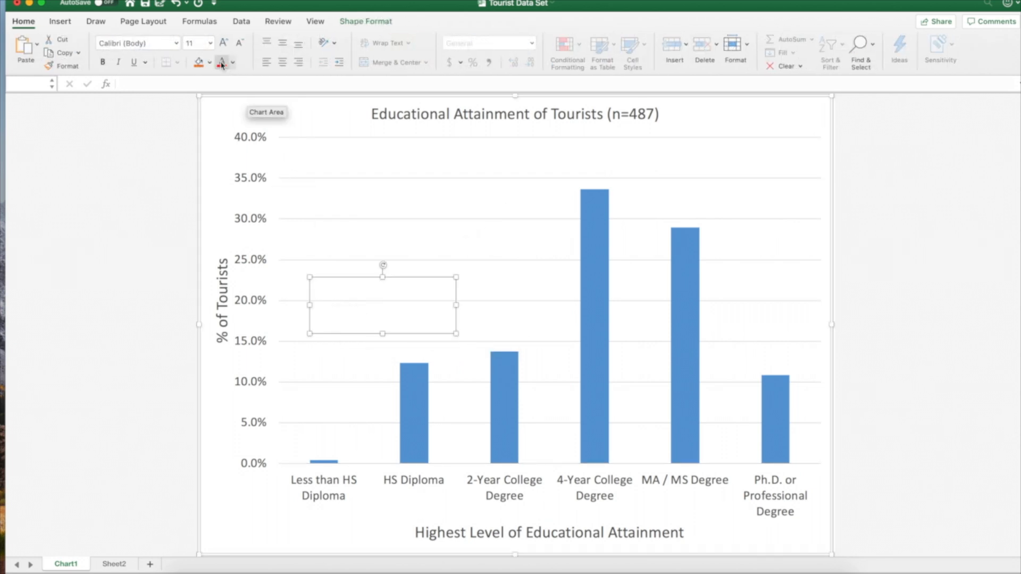
{"action": "left_click", "coordinate": [210, 44]}
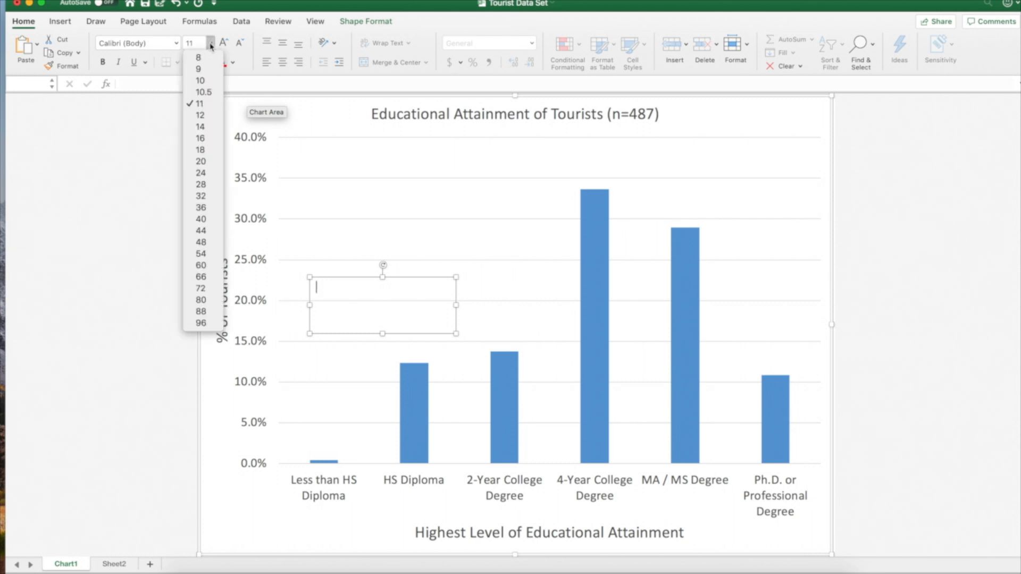
{"action": "left_click", "coordinate": [211, 133]}
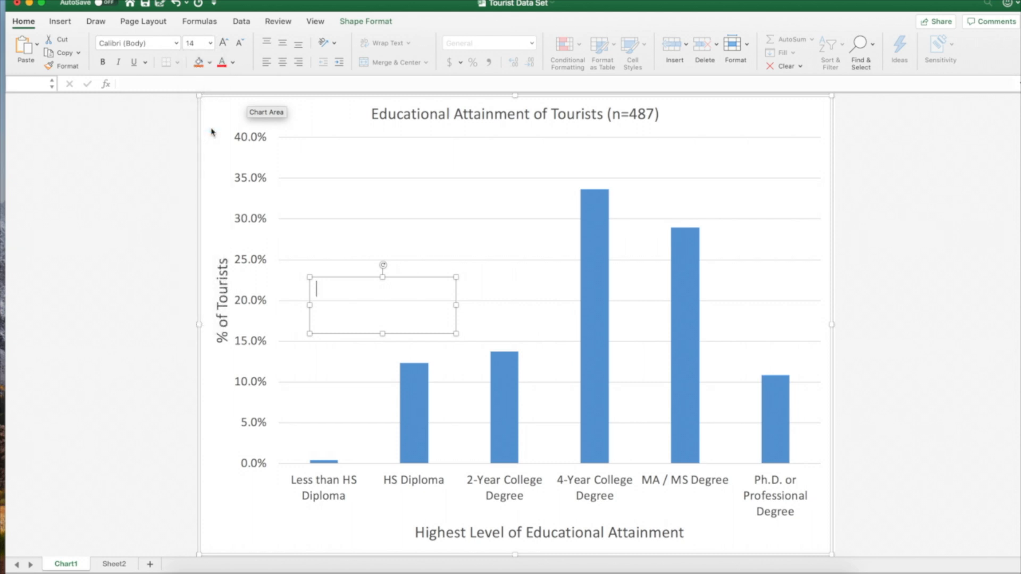
Enter "Note: Figure does not show 13 missing observations" in the text box
{"action": "type", "text": "Note: Figure does not show"}
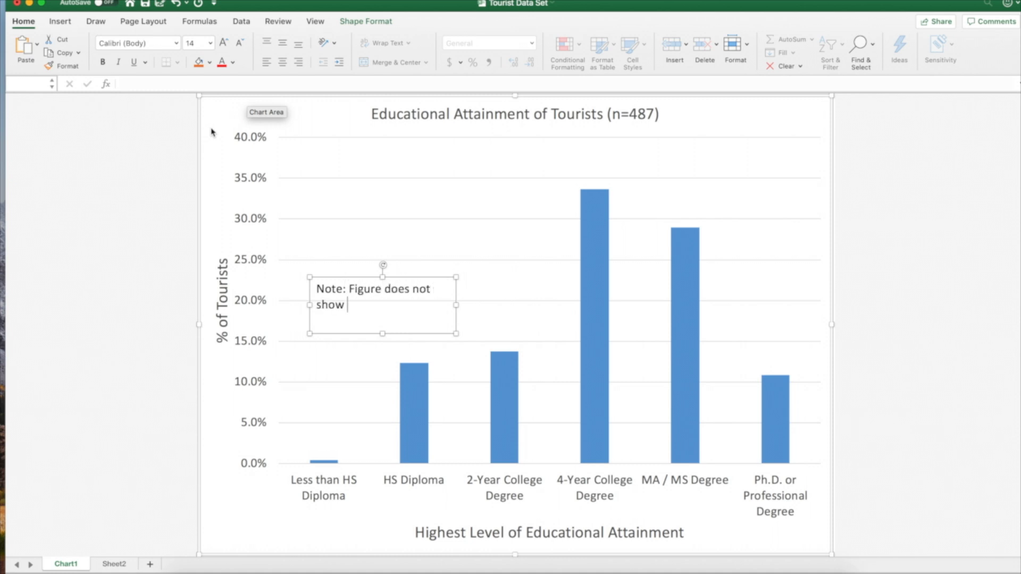
{"action": "type", "text": " 13 missing obser"}
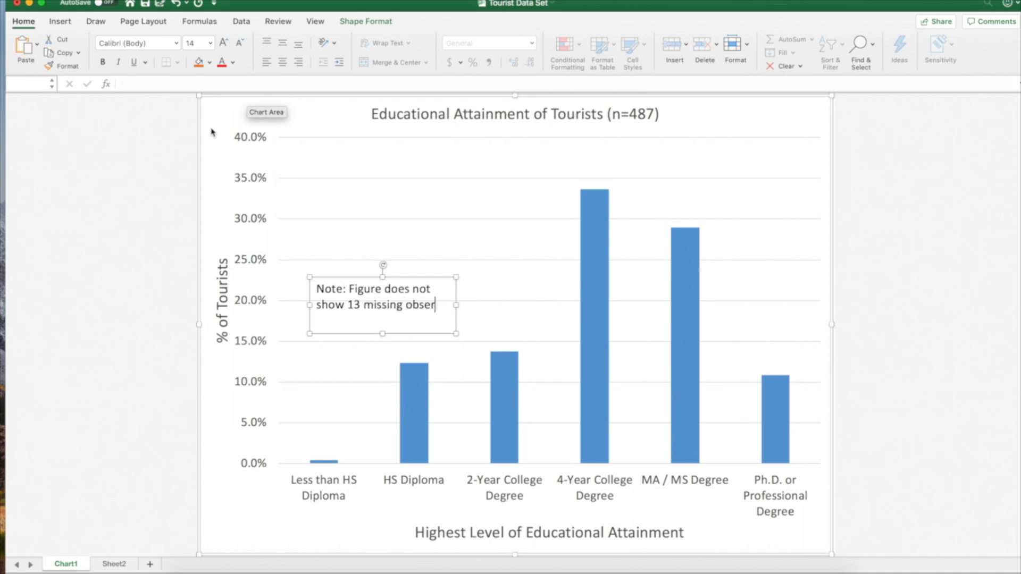
{"action": "type", "text": "vations"}
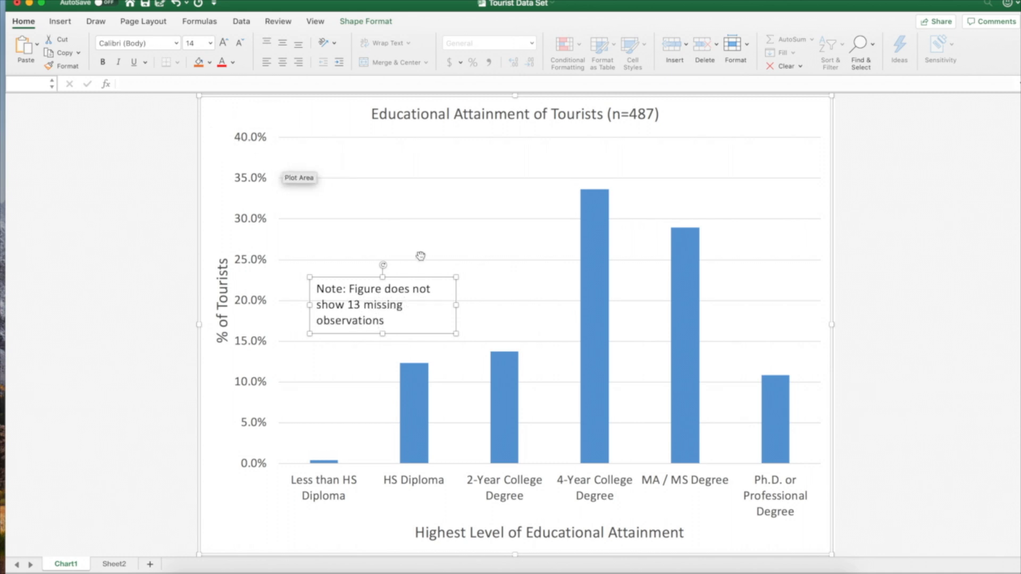
Narrow the note's text box slightly and move it to the plot area's upper-right corner, above the MA / MS and Ph.D. columns
{"action": "left_click_drag", "start_coordinate": [456, 305], "coordinate": [440, 304]}
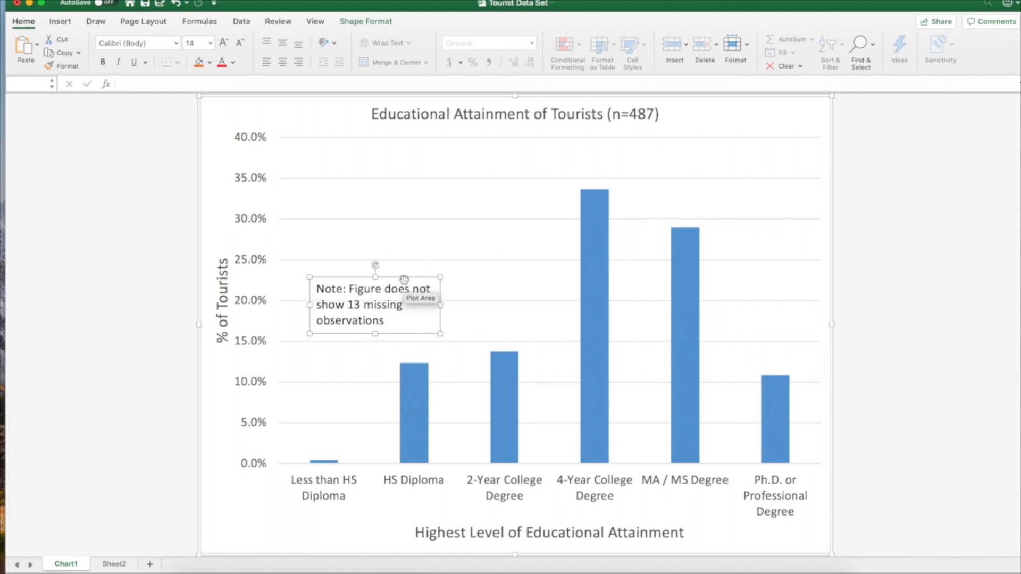
{"action": "left_click_drag", "start_coordinate": [406, 276], "coordinate": [782, 139]}
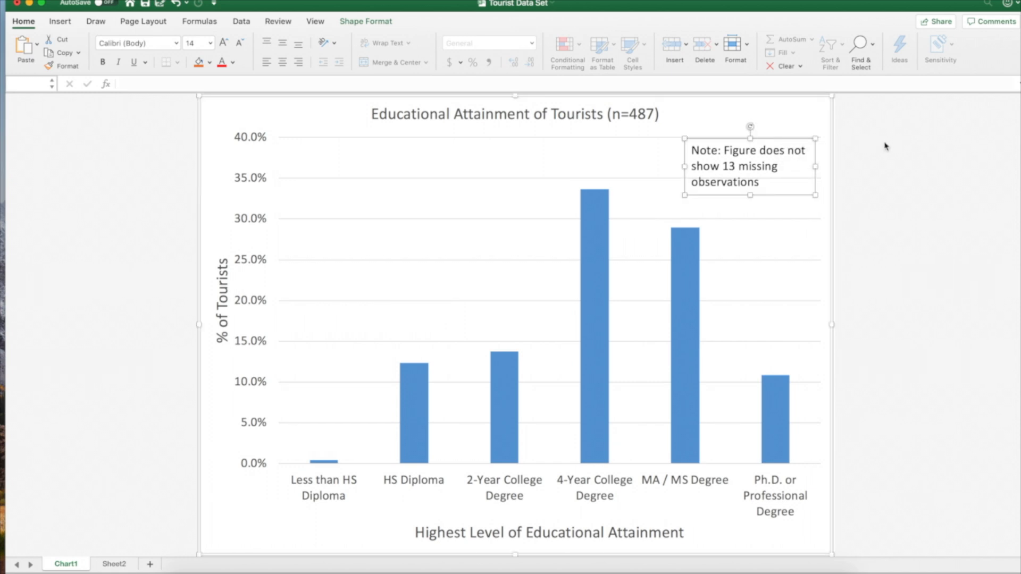
{"action": "left_click", "coordinate": [763, 250]}
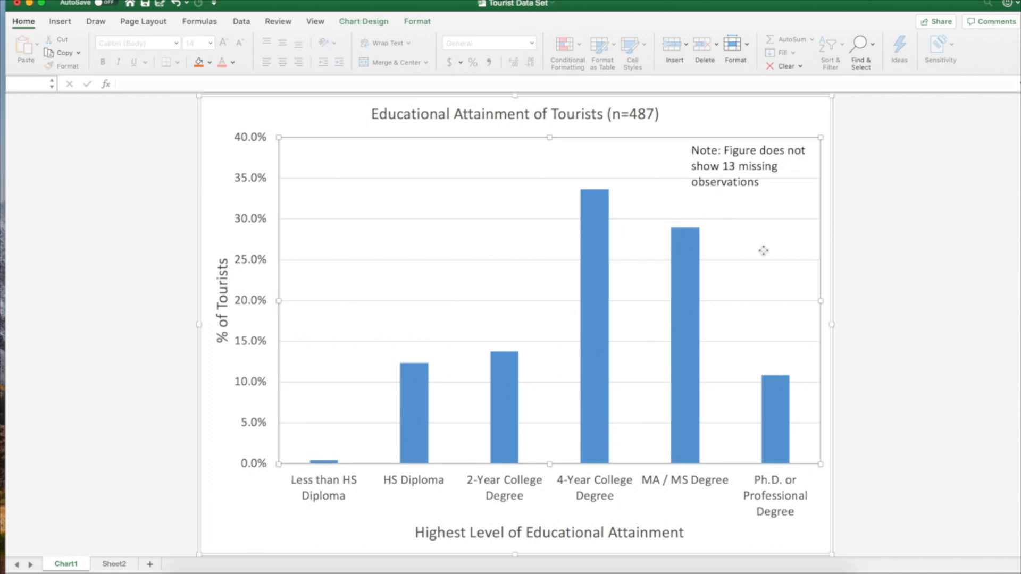